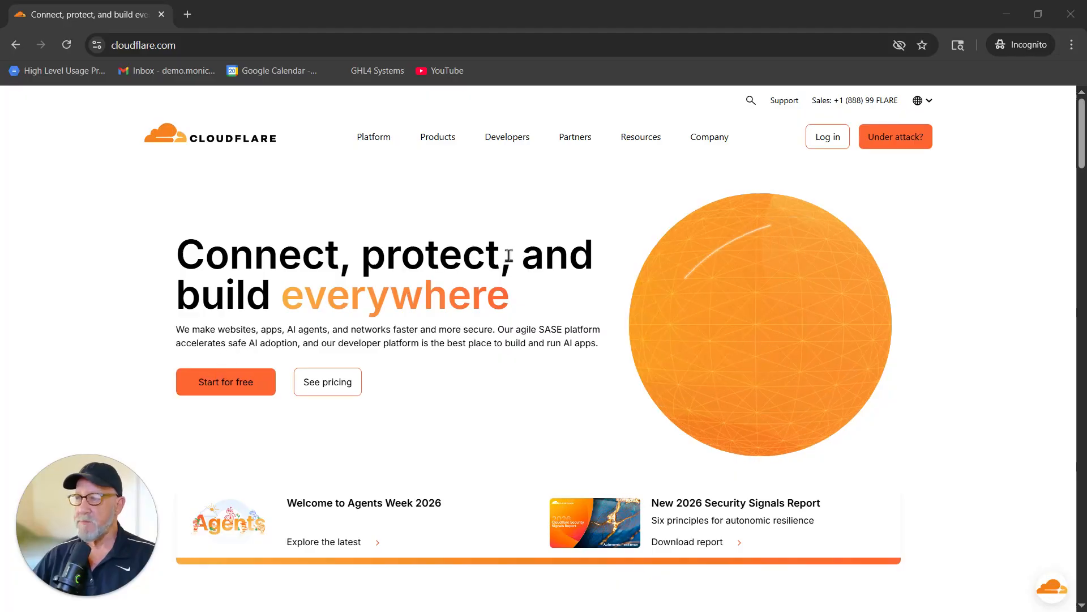
Switch from the Cloudflare dashboard to the Namecheap domain list showing mjconceptsllc.com.
{"action": "key", "text": "alt+Tab"}
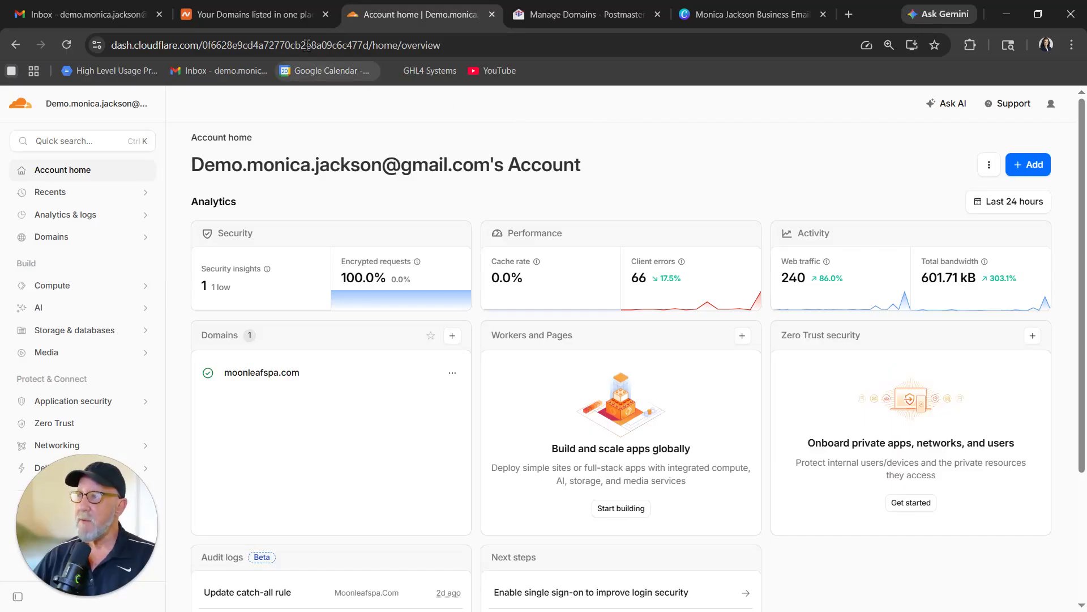
{"action": "left_click", "coordinate": [255, 14]}
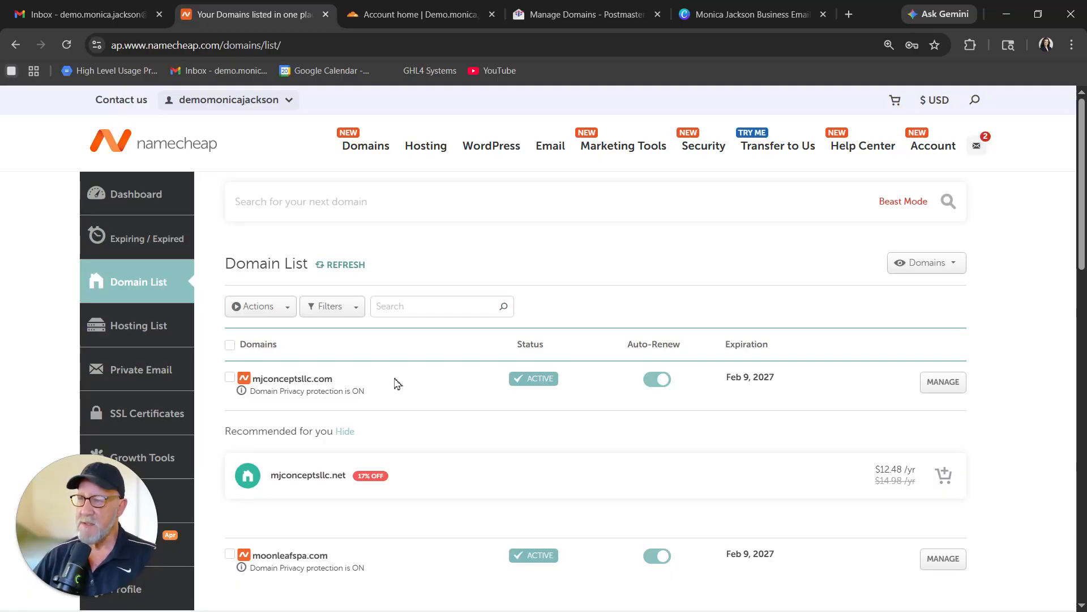
Change mjconceptsllc.com's Namecheap nameservers to Custom DNS, then go back to the Cloudflare account home.
{"action": "left_click", "coordinate": [945, 381]}
{"action": "scroll", "coordinate": [965, 314], "scroll_direction": "down", "scroll_amount": 2}
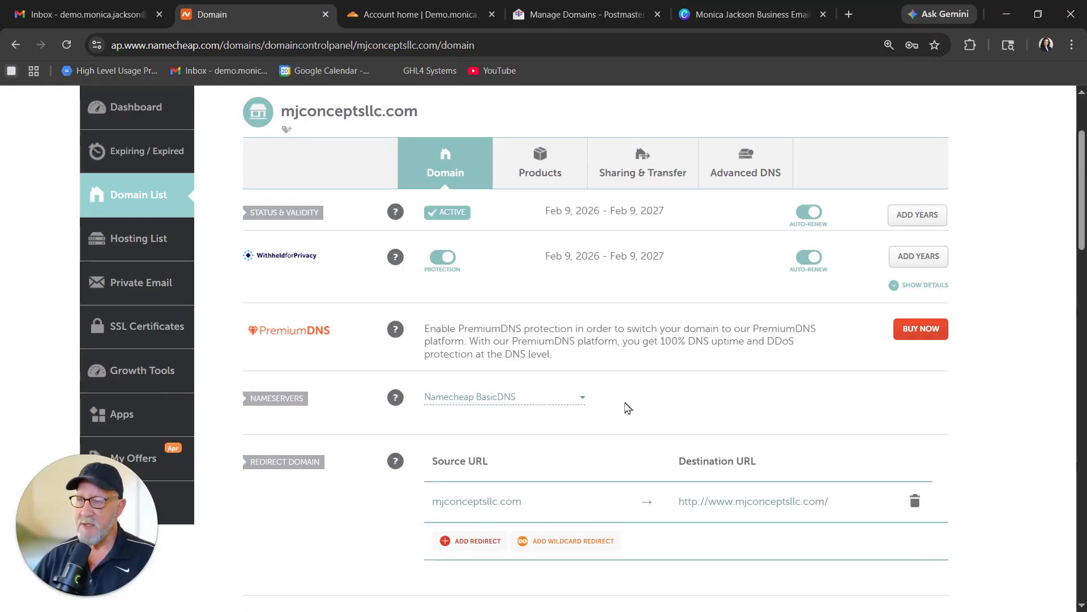
{"action": "left_click", "coordinate": [582, 397]}
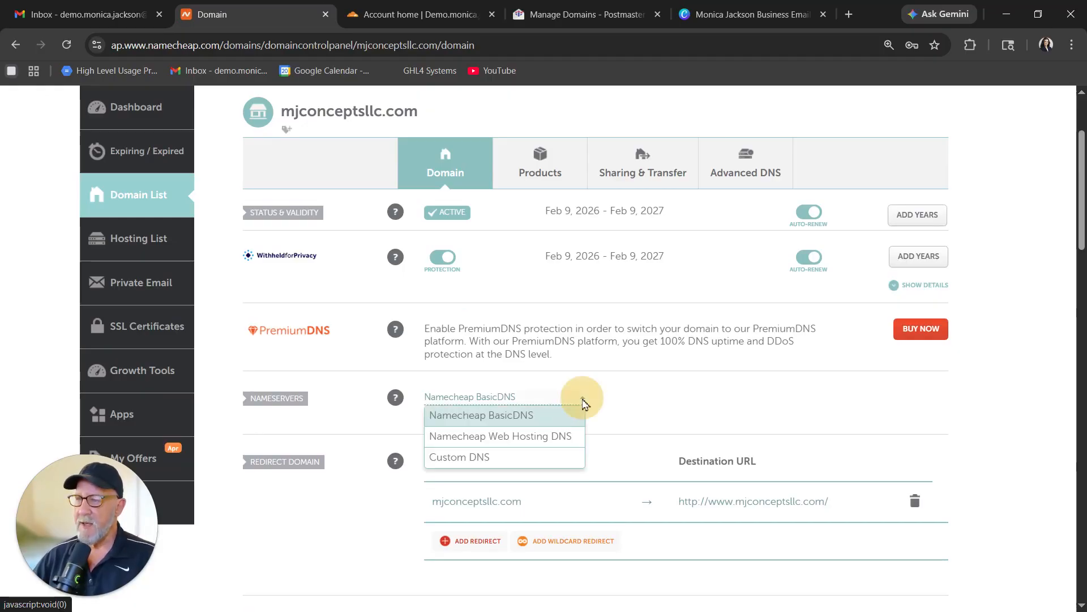
{"action": "left_click", "coordinate": [474, 458]}
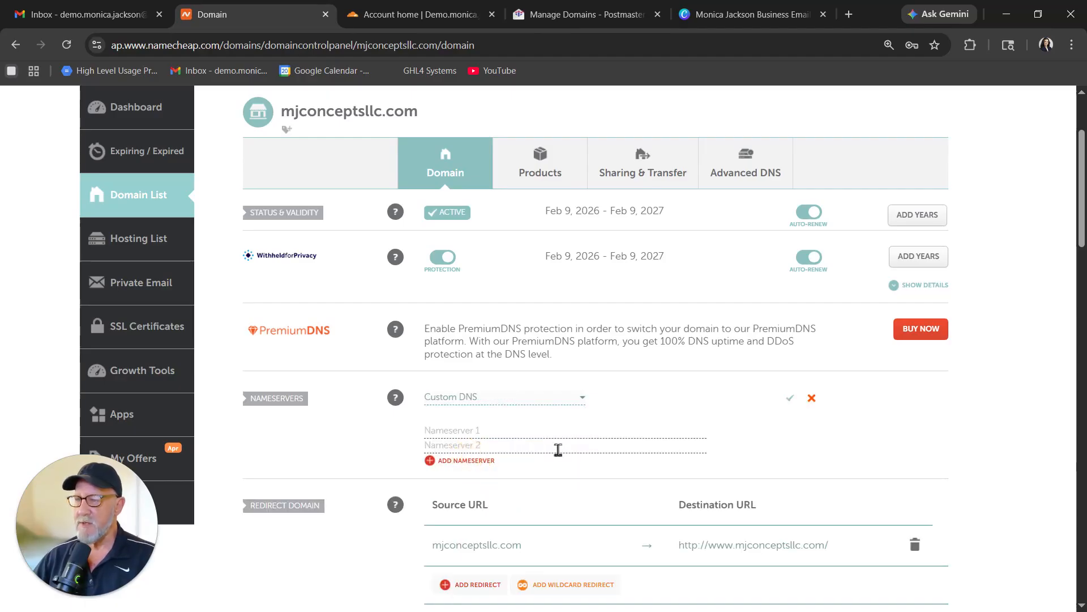
{"action": "left_click", "coordinate": [420, 13]}
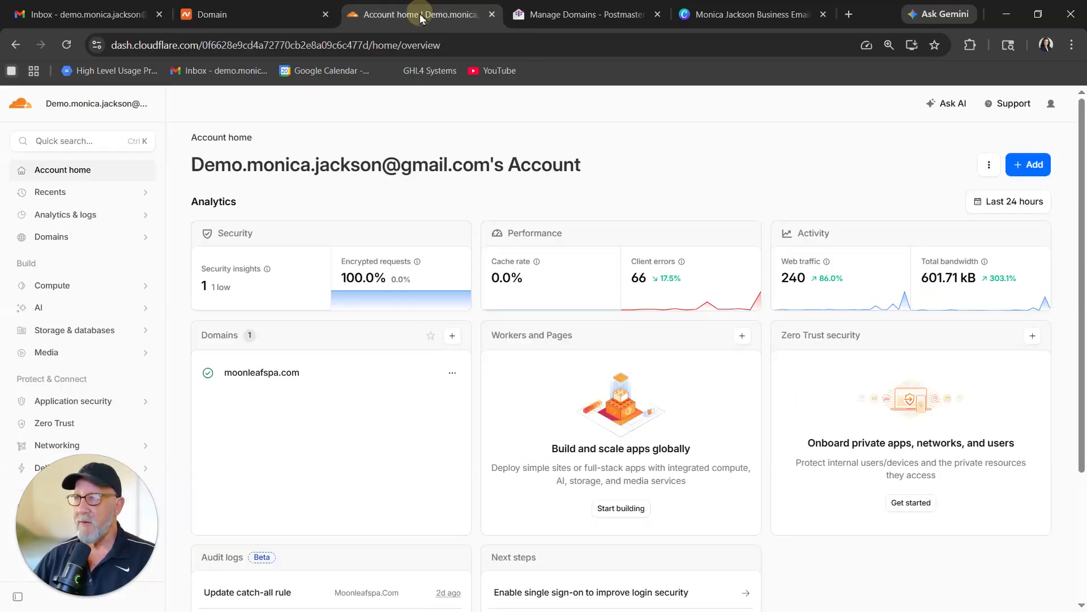
Start connecting a domain in Cloudflare, entering mjconceptsllc.com copied from Namecheap.
{"action": "left_click", "coordinate": [1030, 171]}
{"action": "left_click", "coordinate": [894, 210]}
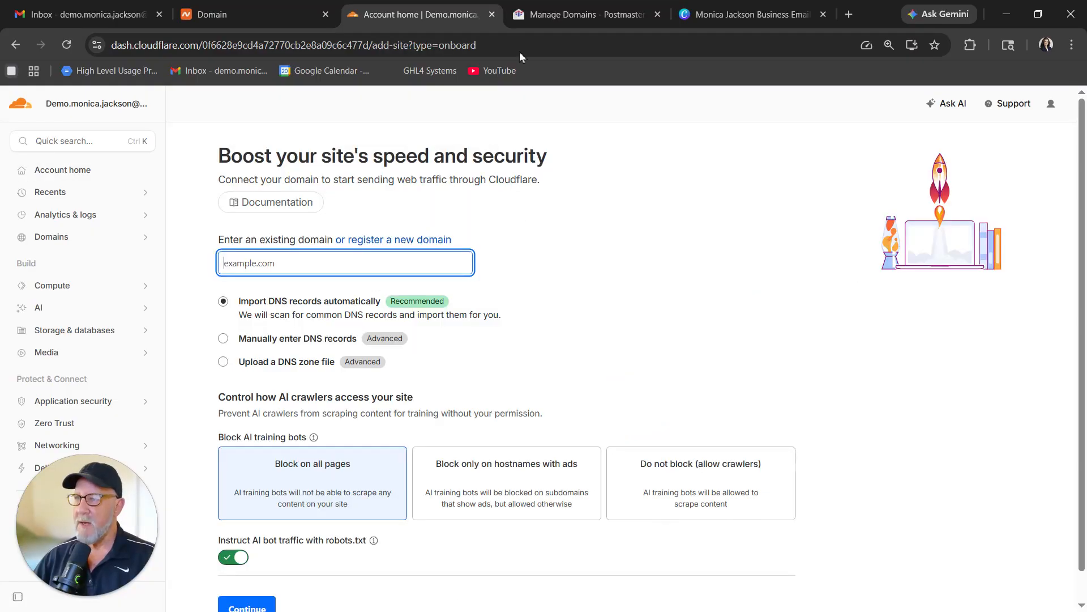
{"action": "left_click", "coordinate": [270, 18]}
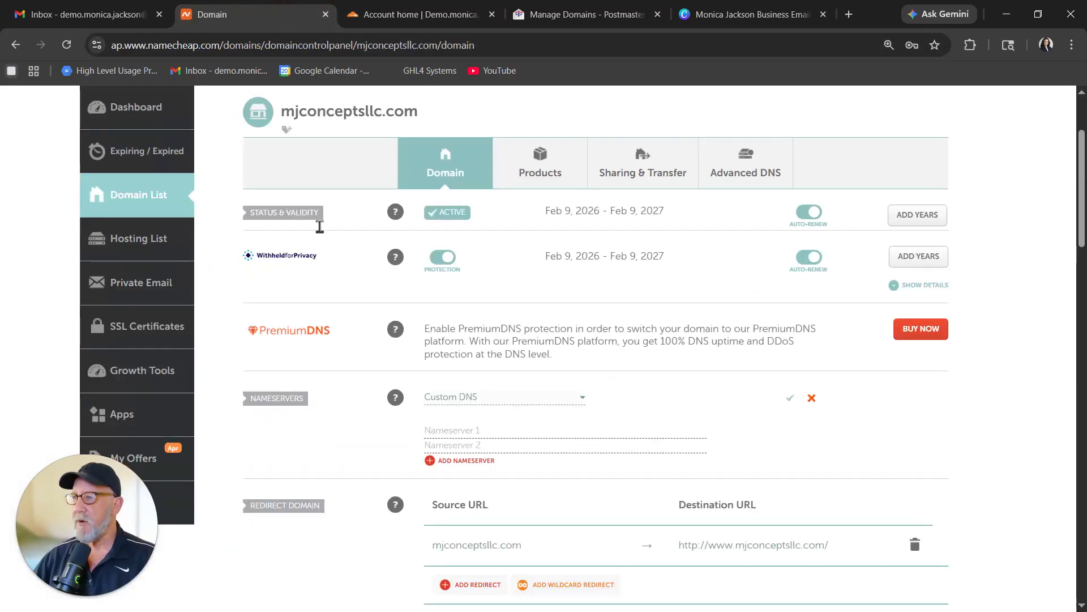
{"action": "right_click", "coordinate": [340, 115]}
{"action": "left_click", "coordinate": [363, 126]}
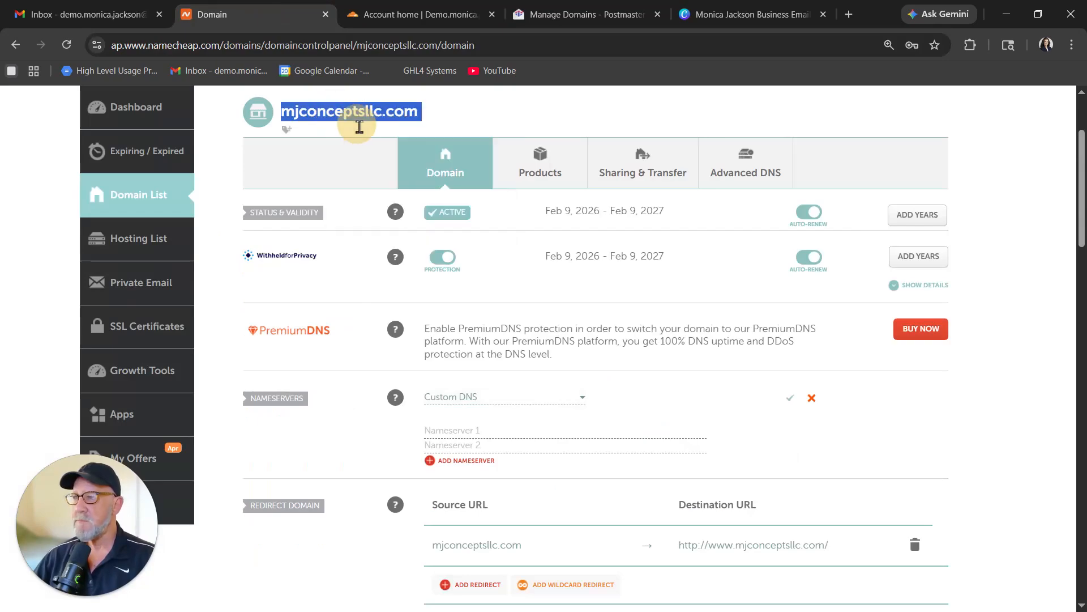
{"action": "left_click", "coordinate": [391, 14]}
{"action": "right_click", "coordinate": [269, 262]}
{"action": "left_click", "coordinate": [293, 435]}
Auto-import DNS records, choose the Free plan, and accept the scanned records.
{"action": "scroll", "coordinate": [522, 332], "scroll_direction": "down", "scroll_amount": 1}
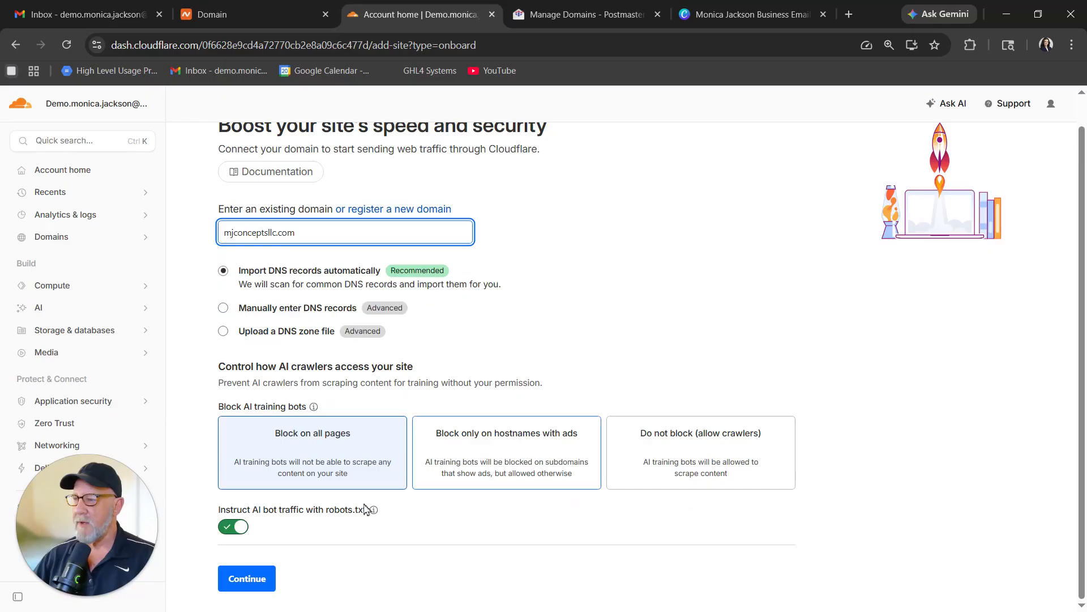
{"action": "left_click", "coordinate": [254, 578]}
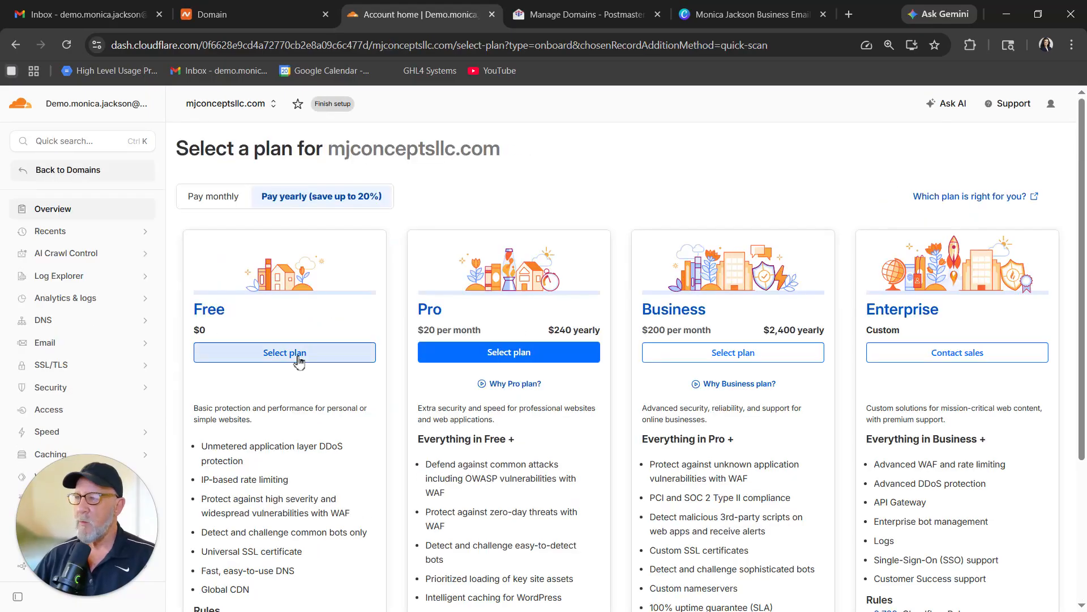
{"action": "left_click", "coordinate": [288, 355]}
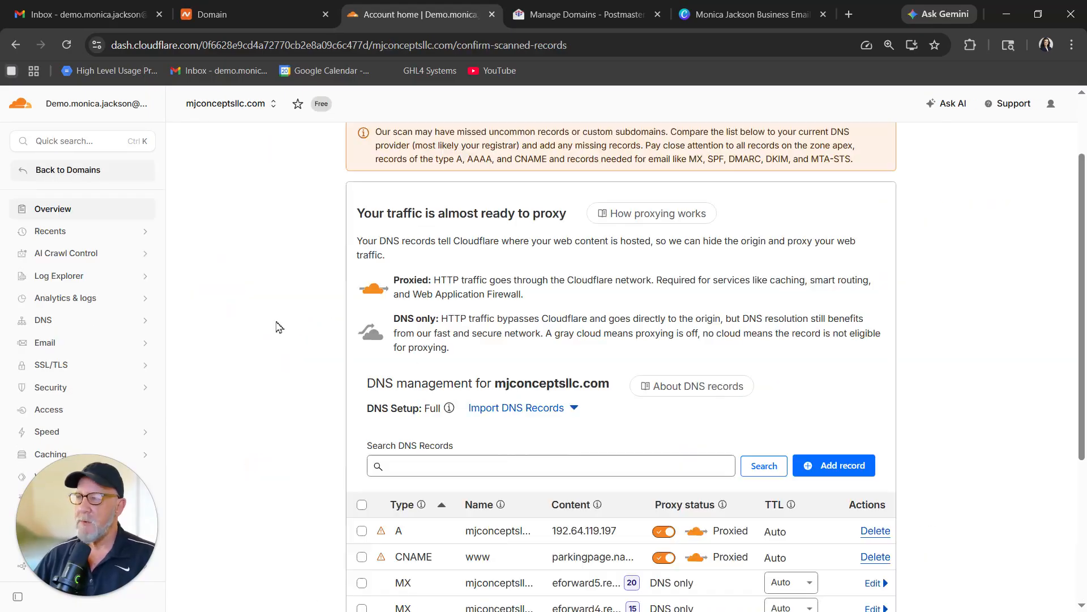
{"action": "scroll", "coordinate": [285, 336], "scroll_direction": "down", "scroll_amount": 4}
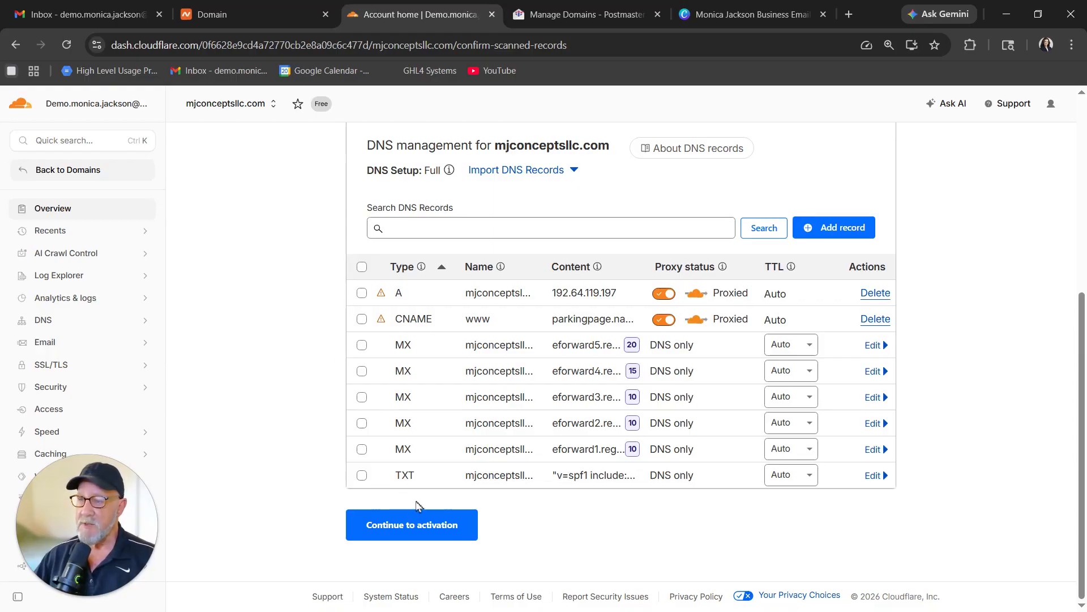
{"action": "left_click", "coordinate": [413, 524]}
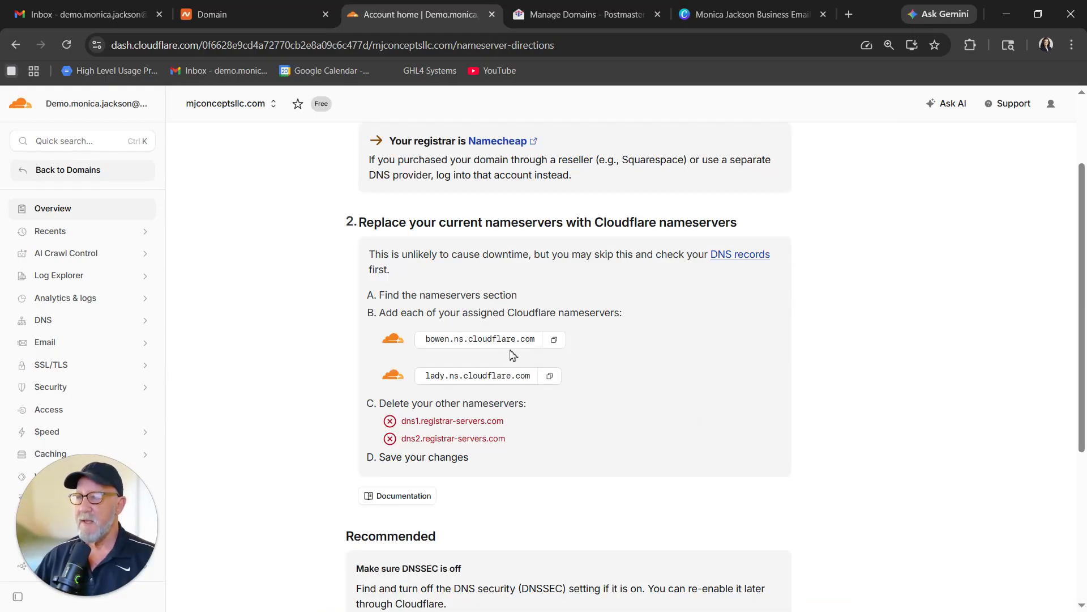
Paste bowen.ns.cloudflare.com into Namecheap as Nameserver 1.
{"action": "left_click", "coordinate": [555, 342]}
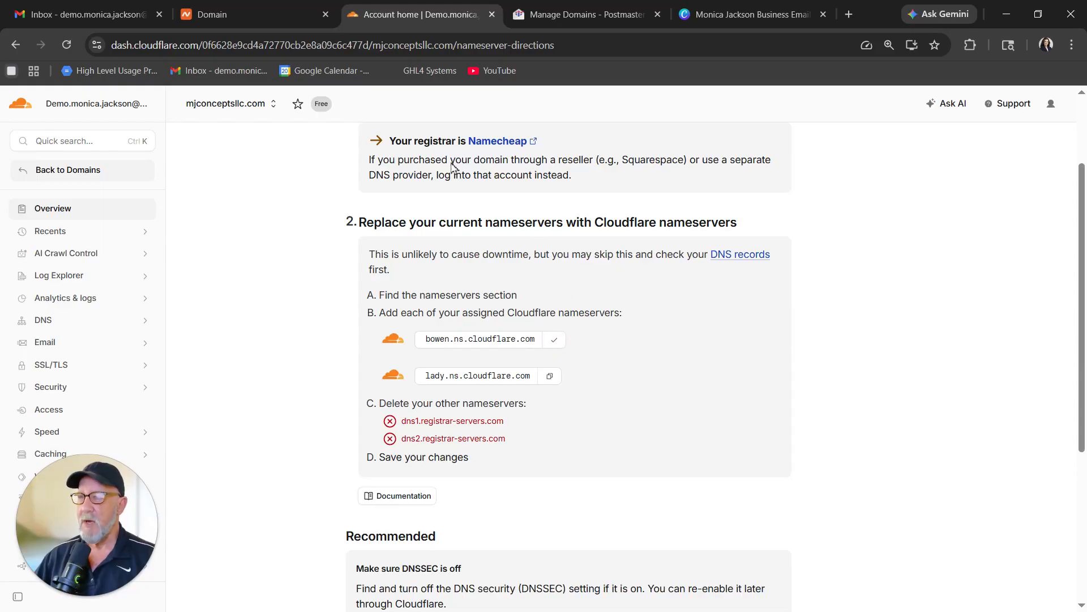
{"action": "left_click", "coordinate": [212, 15]}
{"action": "left_click", "coordinate": [486, 430]}
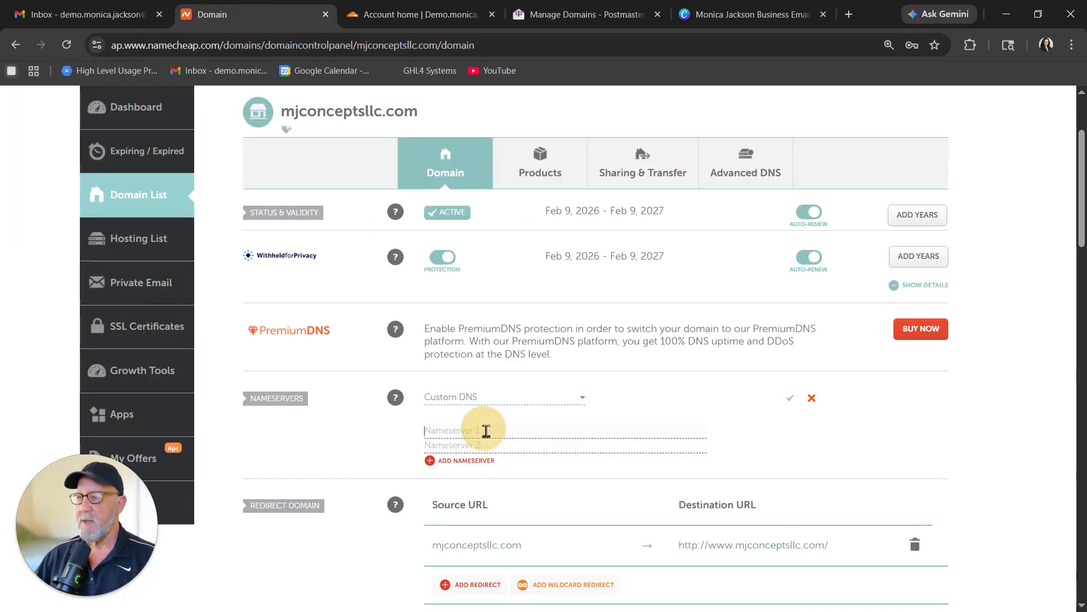
{"action": "right_click", "coordinate": [485, 429]}
{"action": "left_click", "coordinate": [508, 268]}
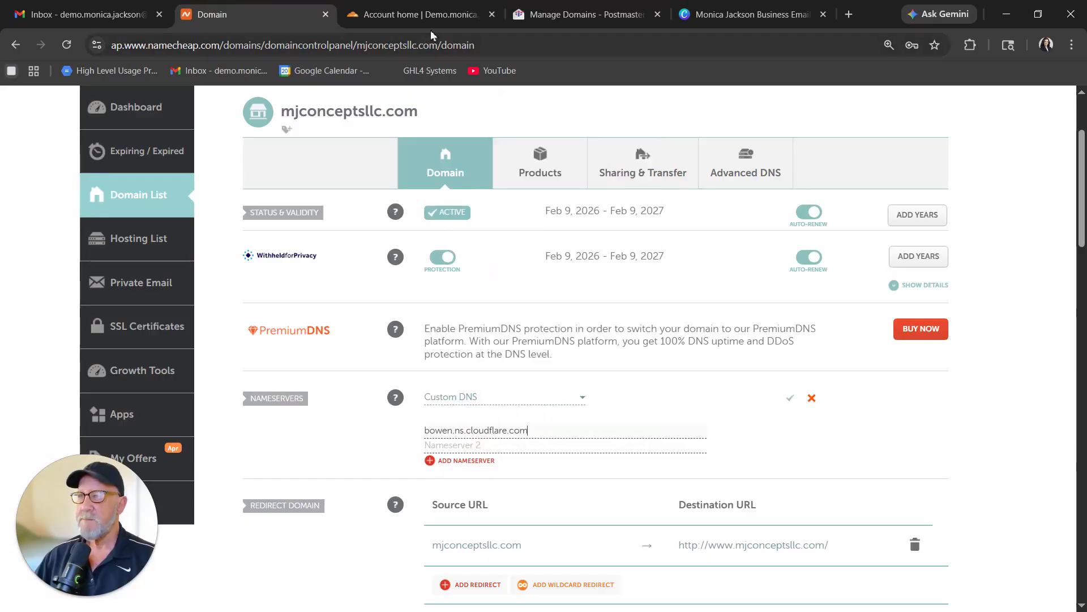
Paste lady.ns.cloudflare.com as Nameserver 2, save the custom nameservers, and return to Cloudflare.
{"action": "left_click", "coordinate": [420, 16]}
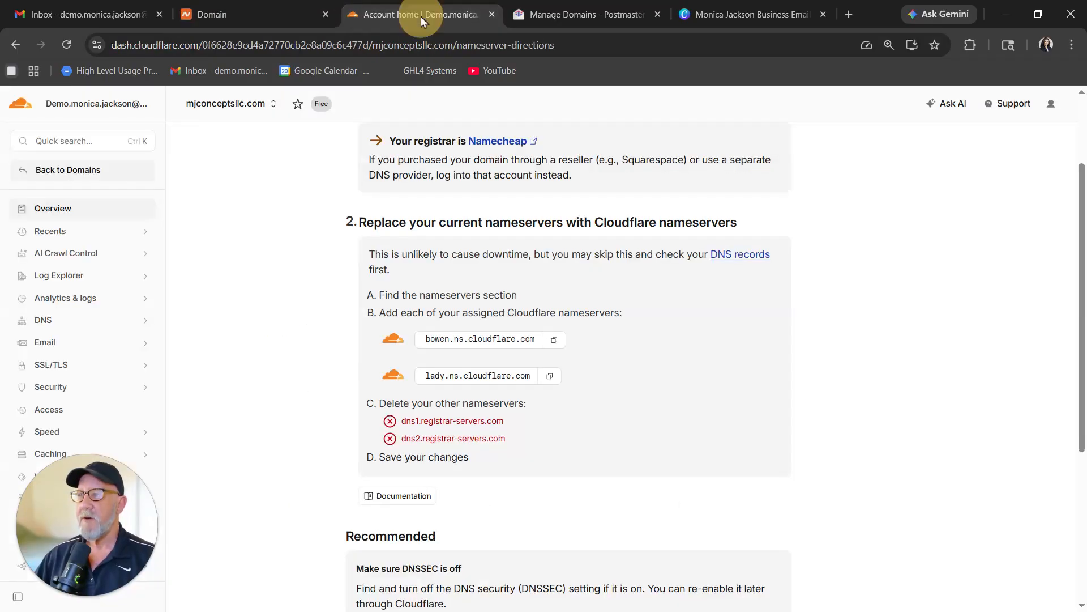
{"action": "left_click", "coordinate": [551, 377]}
{"action": "left_click", "coordinate": [258, 17]}
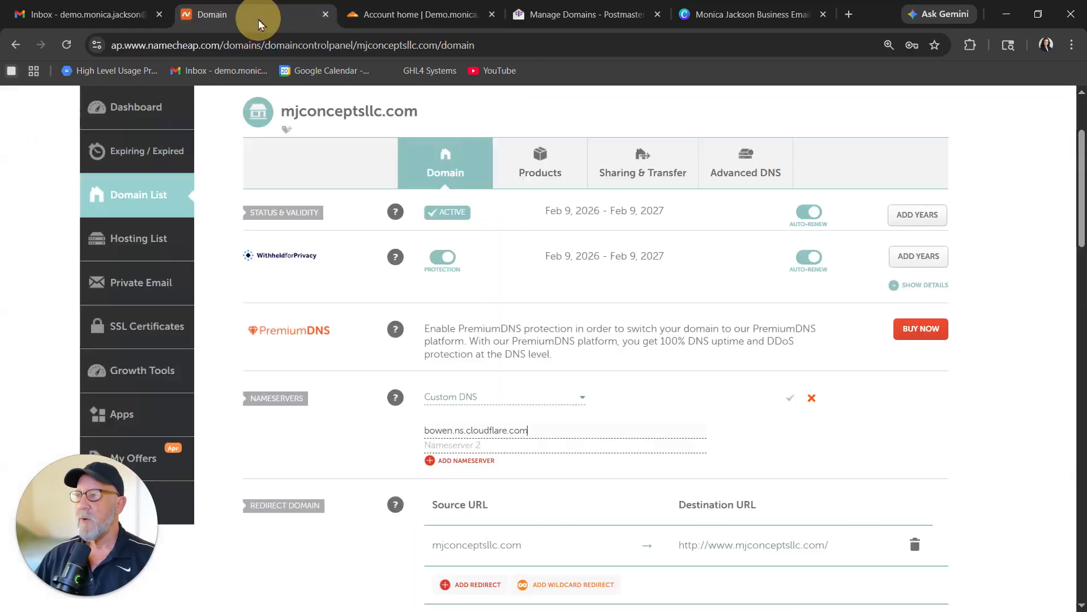
{"action": "right_click", "coordinate": [449, 447]}
{"action": "left_click", "coordinate": [459, 282]}
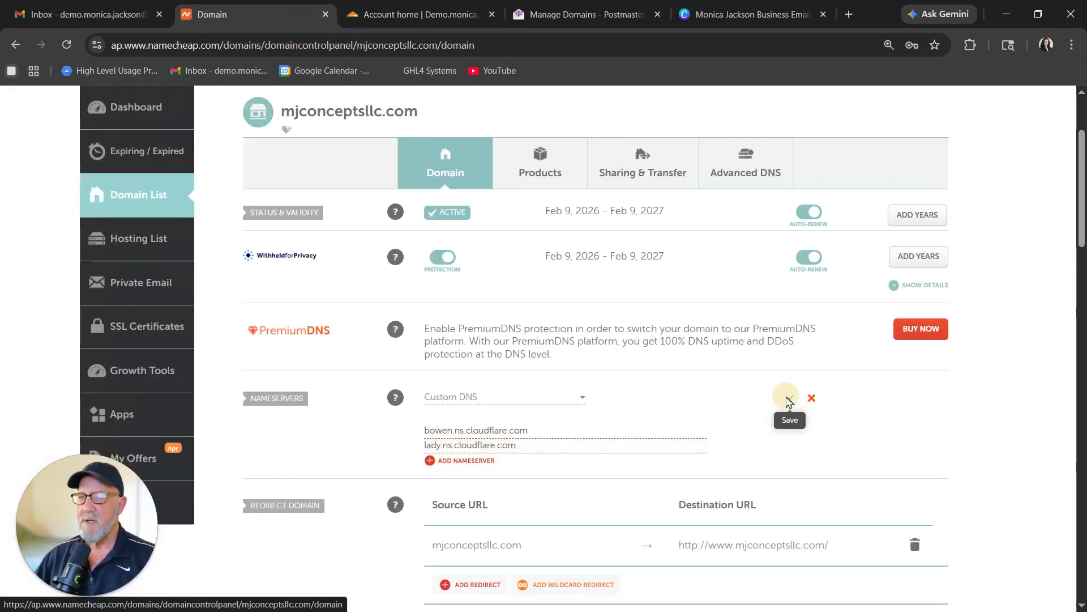
{"action": "left_click", "coordinate": [789, 401]}
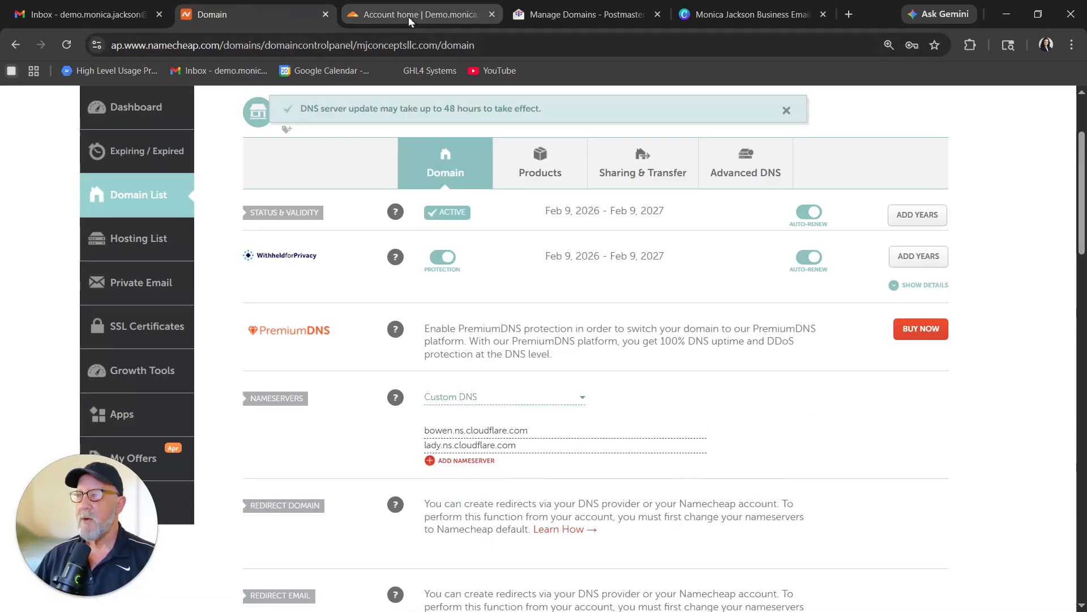
{"action": "left_click", "coordinate": [408, 17]}
{"action": "scroll", "coordinate": [339, 440], "scroll_direction": "down", "scroll_amount": 5}
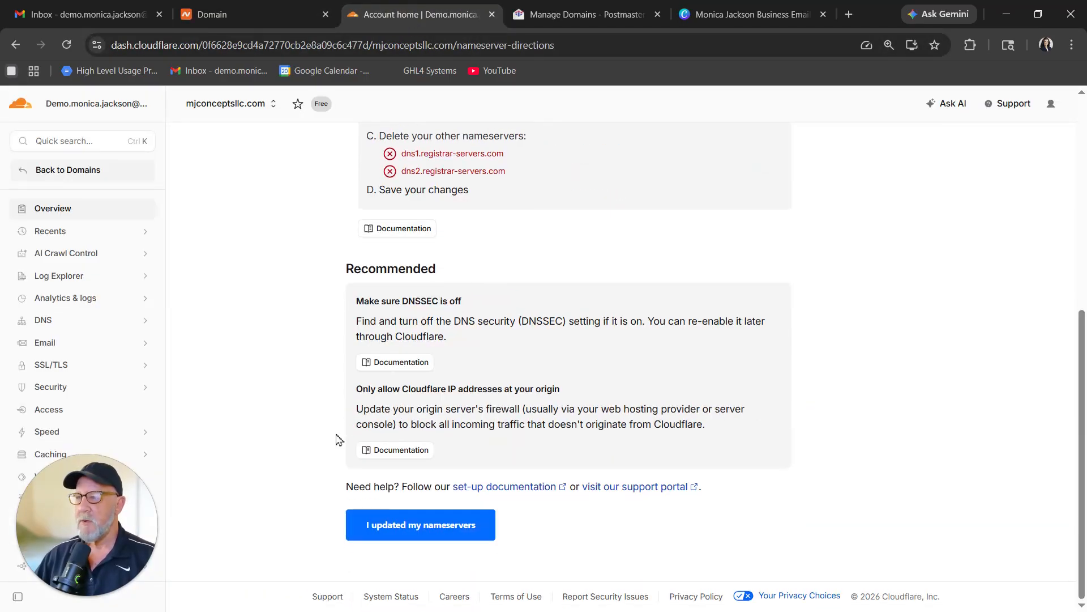
Confirm the nameserver update, run a nameserver check, and reload the Domains list to see mjconceptsllc.com Active.
{"action": "left_click", "coordinate": [422, 530]}
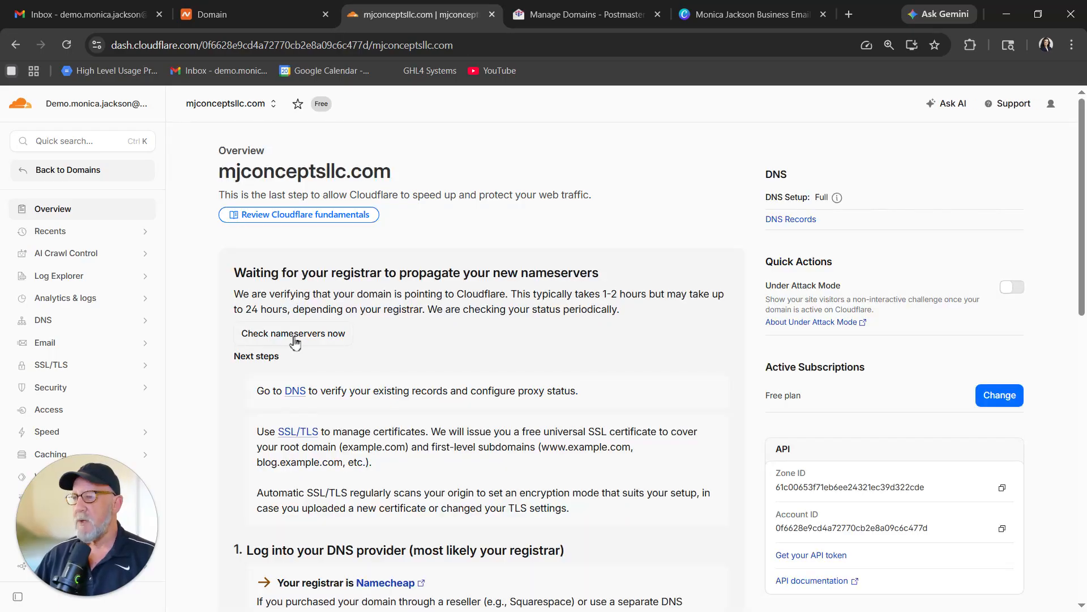
{"action": "left_click", "coordinate": [294, 334]}
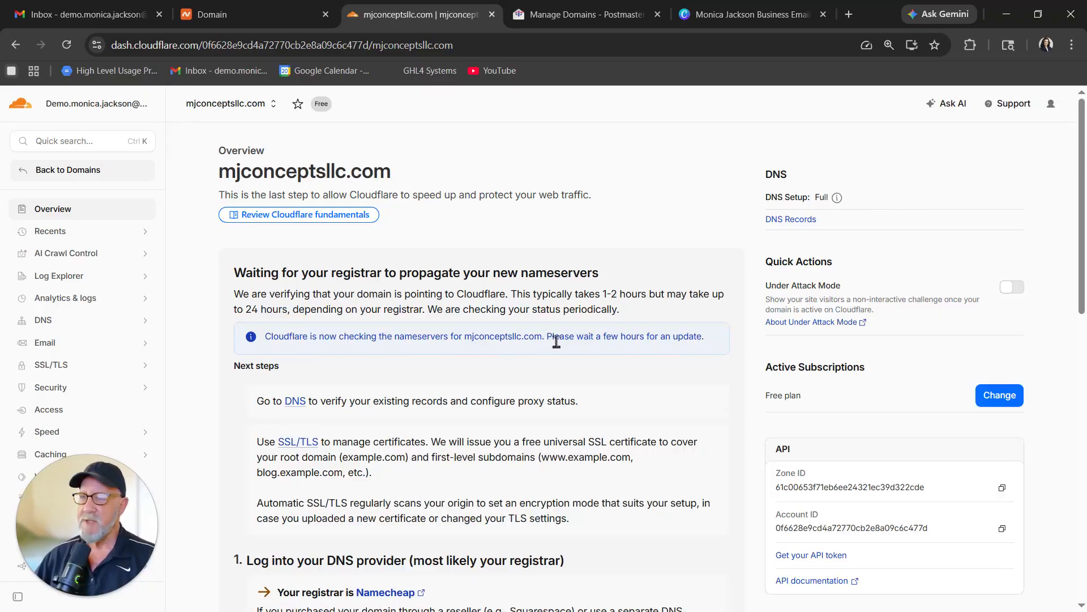
{"action": "left_click", "coordinate": [67, 173]}
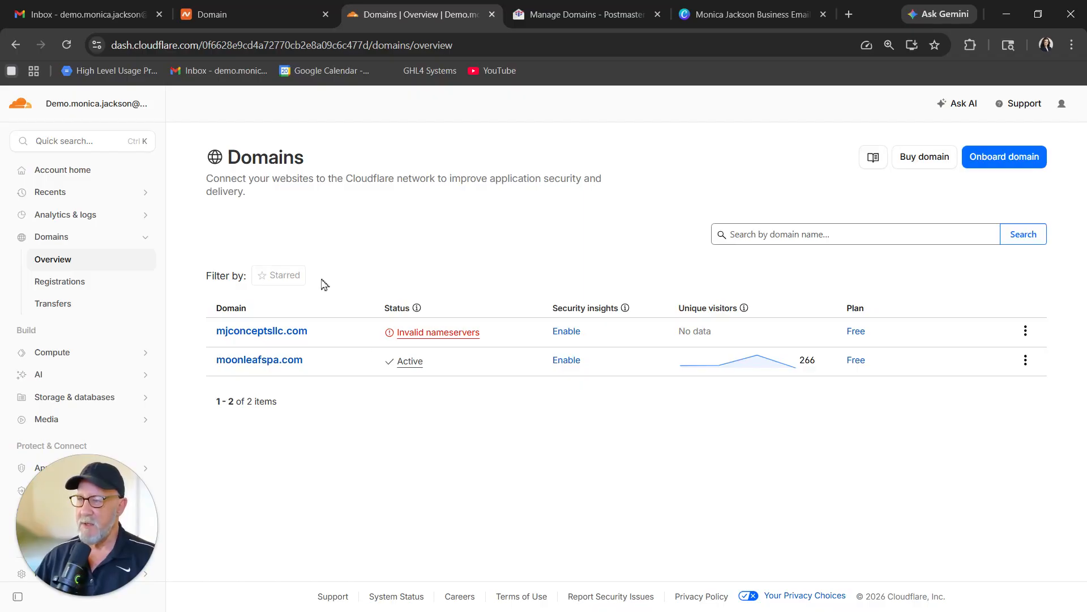
{"action": "left_click", "coordinate": [67, 46]}
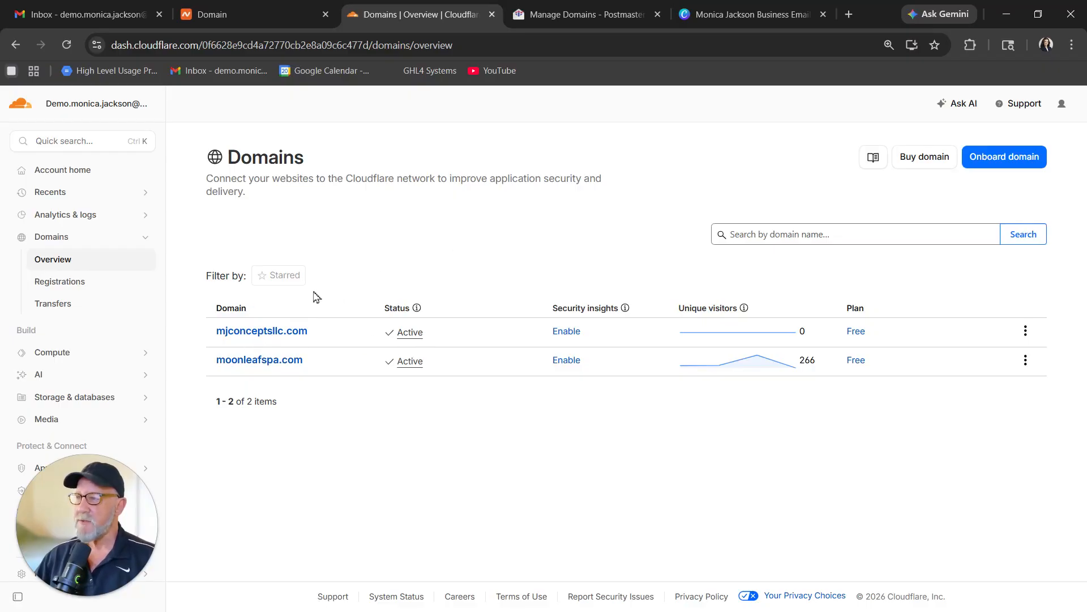
{"action": "left_click", "coordinate": [264, 332]}
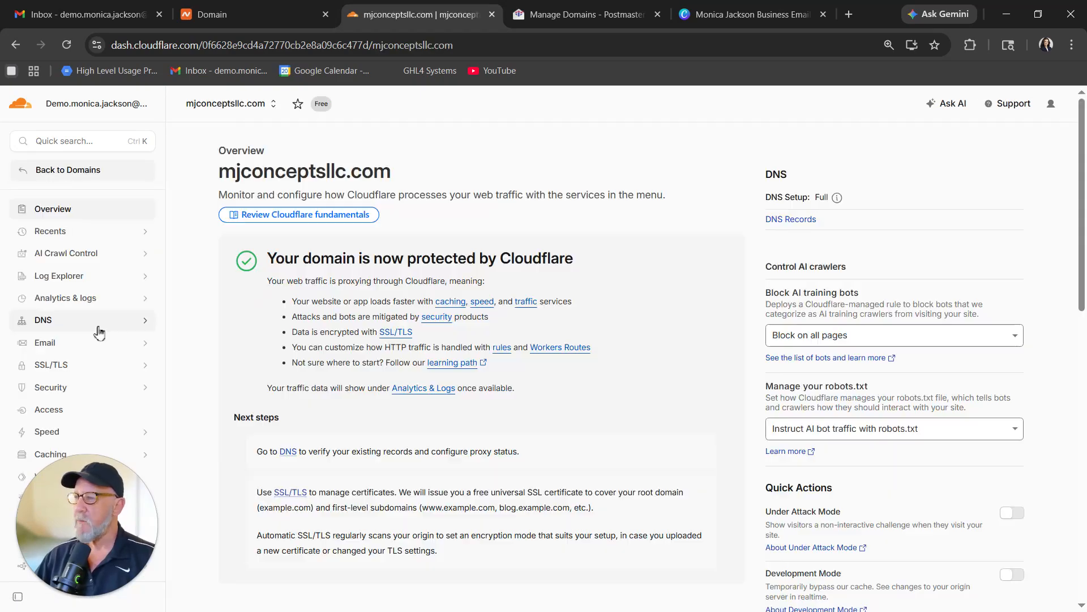
{"action": "left_click", "coordinate": [49, 326]}
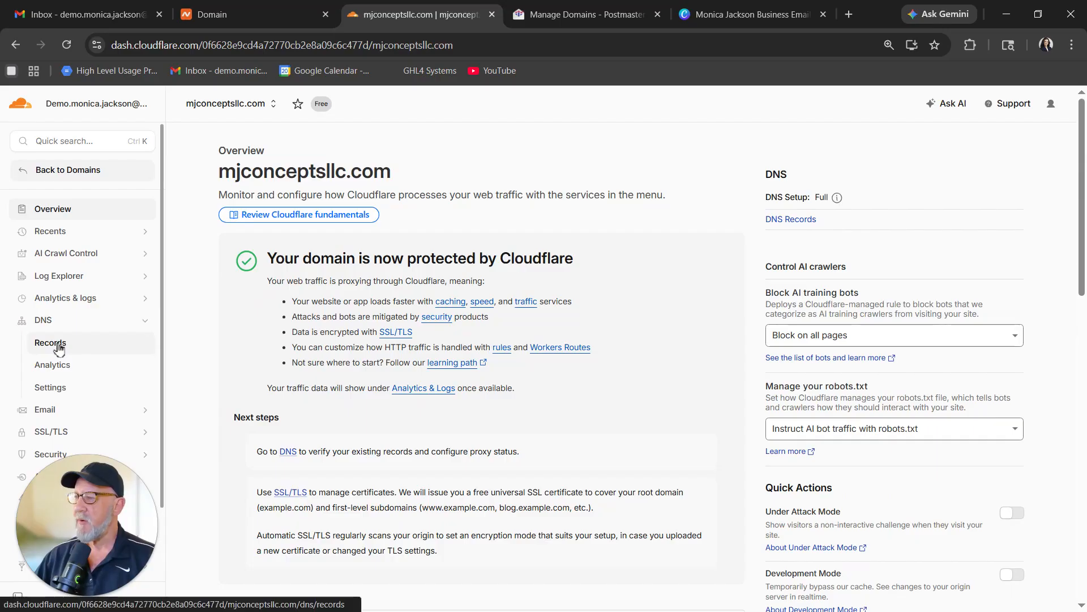
{"action": "left_click", "coordinate": [59, 346]}
{"action": "scroll", "coordinate": [212, 340], "scroll_direction": "down", "scroll_amount": 1}
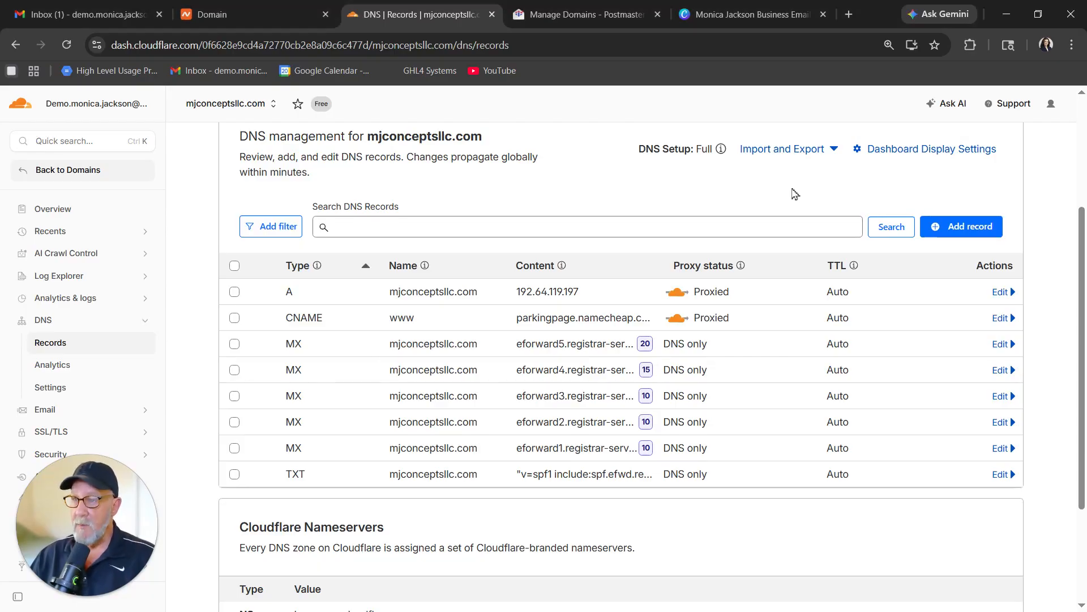
{"action": "left_click", "coordinate": [834, 151]}
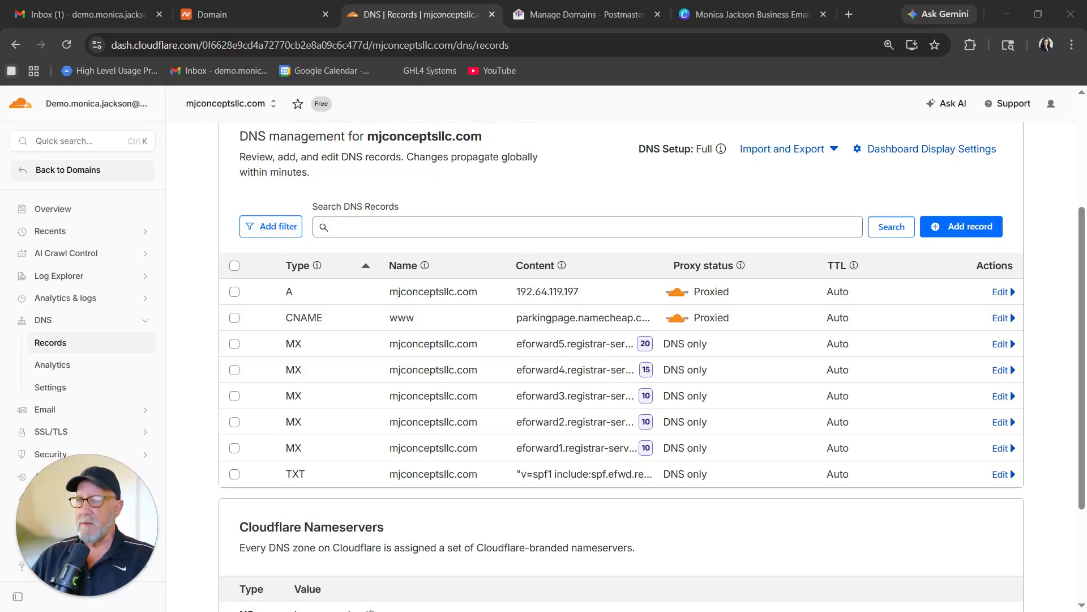
Start Email Routing setup and name the custom address 'info' instead of 'support'.
{"action": "left_click", "coordinate": [47, 413]}
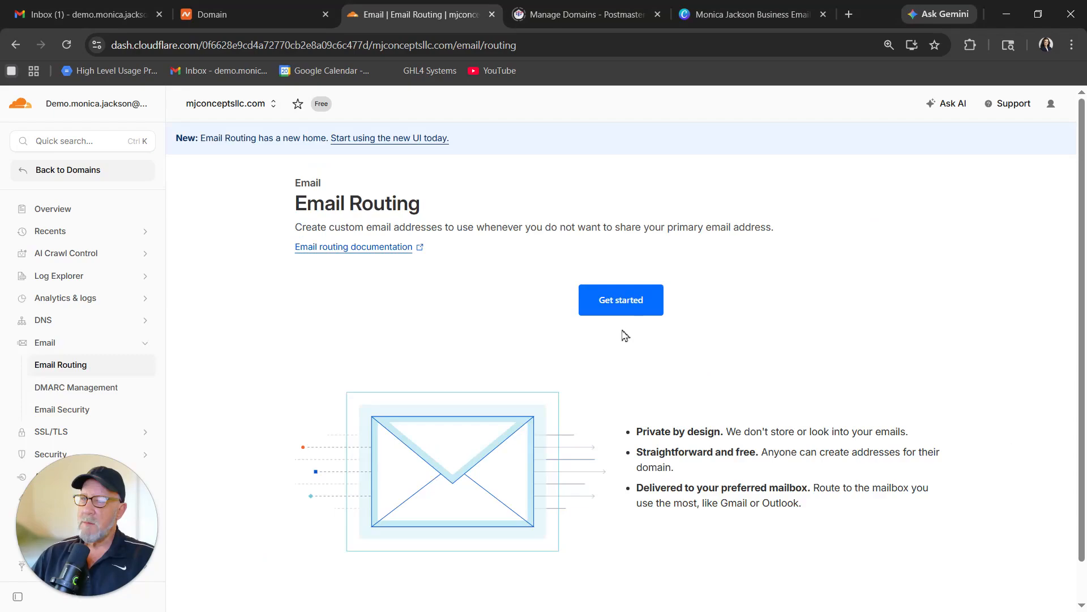
{"action": "left_click", "coordinate": [623, 310]}
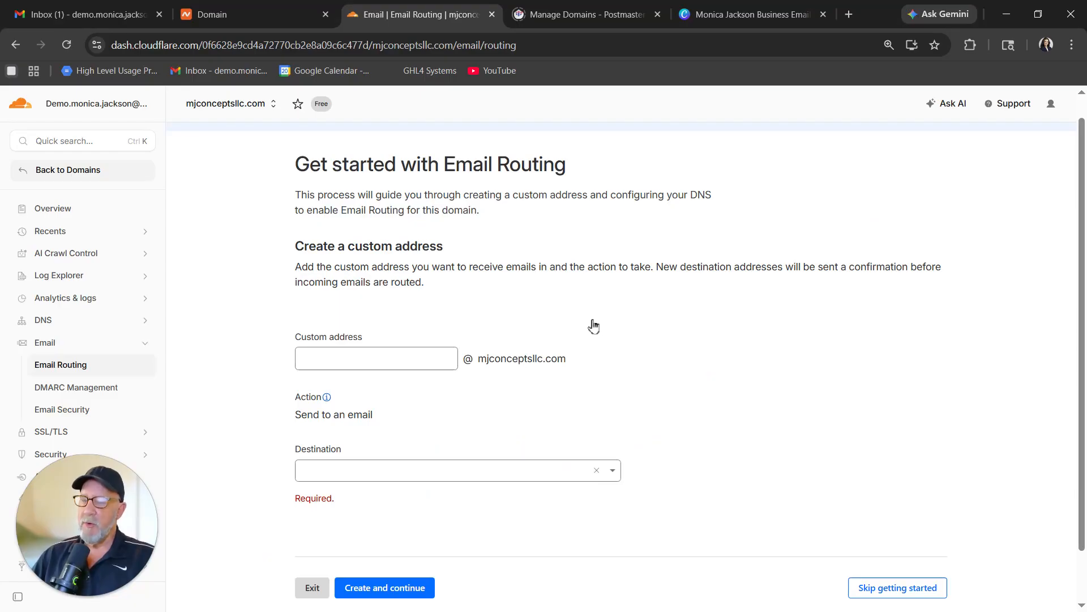
{"action": "double_click", "coordinate": [377, 350]}
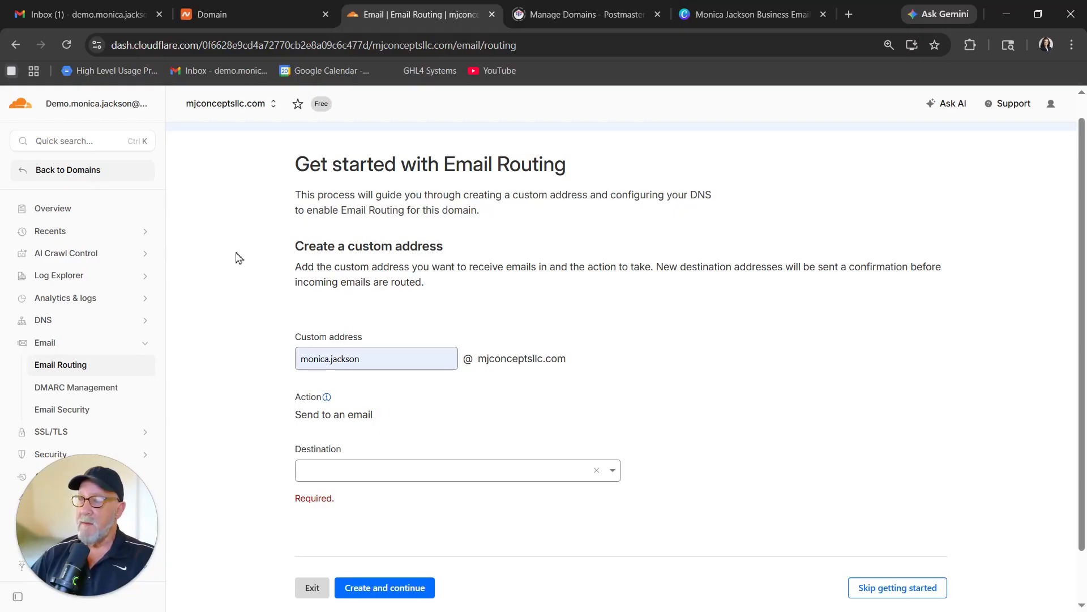
Copy the Gmail account's address and paste it as the forwarding destination.
{"action": "left_click", "coordinate": [117, 18]}
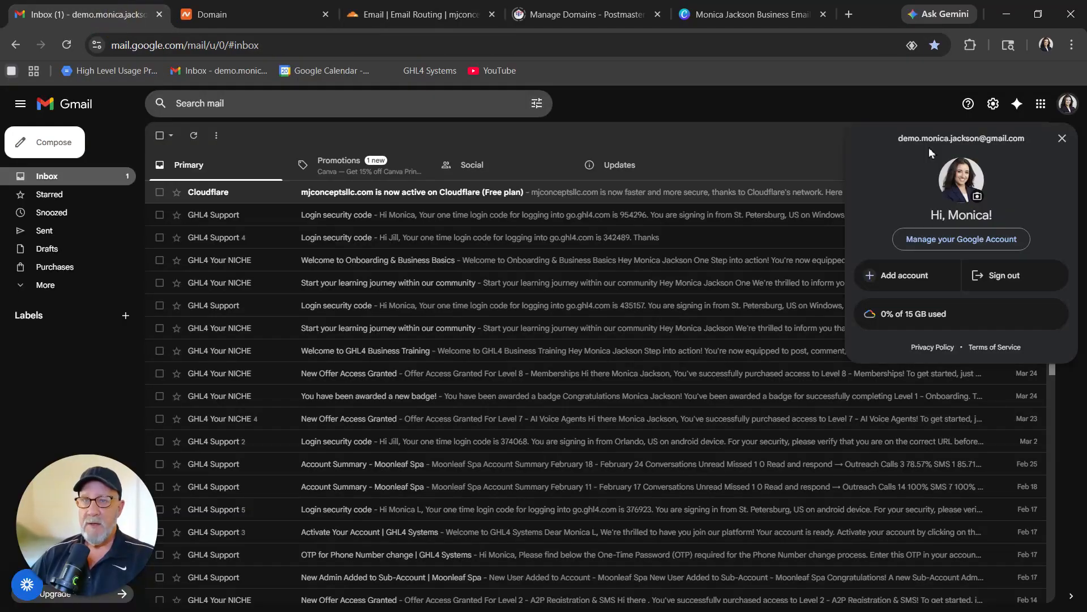
{"action": "triple_click", "coordinate": [957, 141]}
{"action": "right_click", "coordinate": [956, 141]}
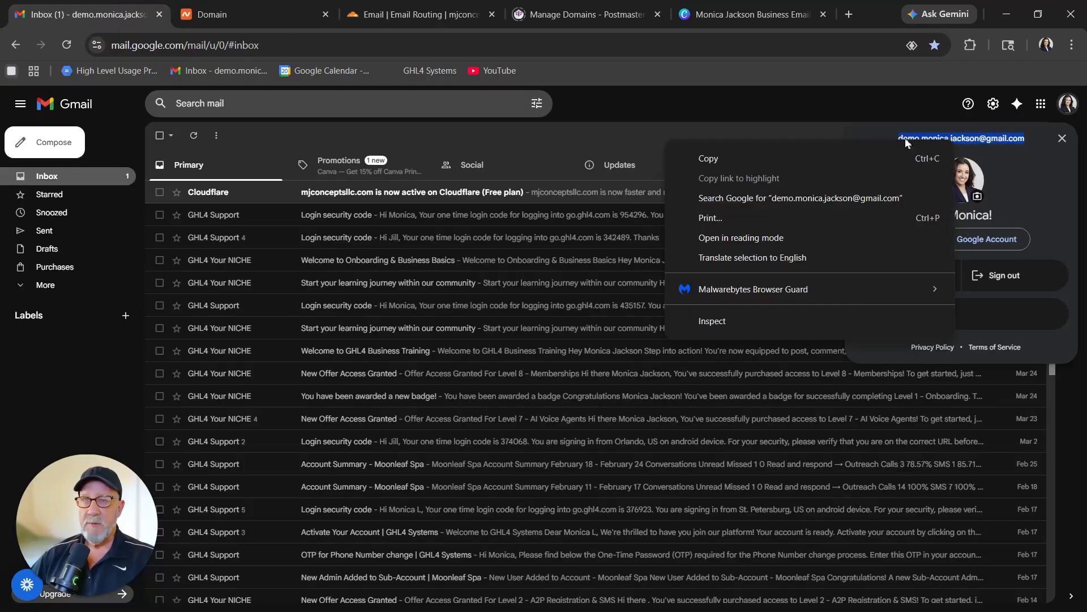
{"action": "left_click", "coordinate": [765, 152]}
{"action": "left_click", "coordinate": [419, 14]}
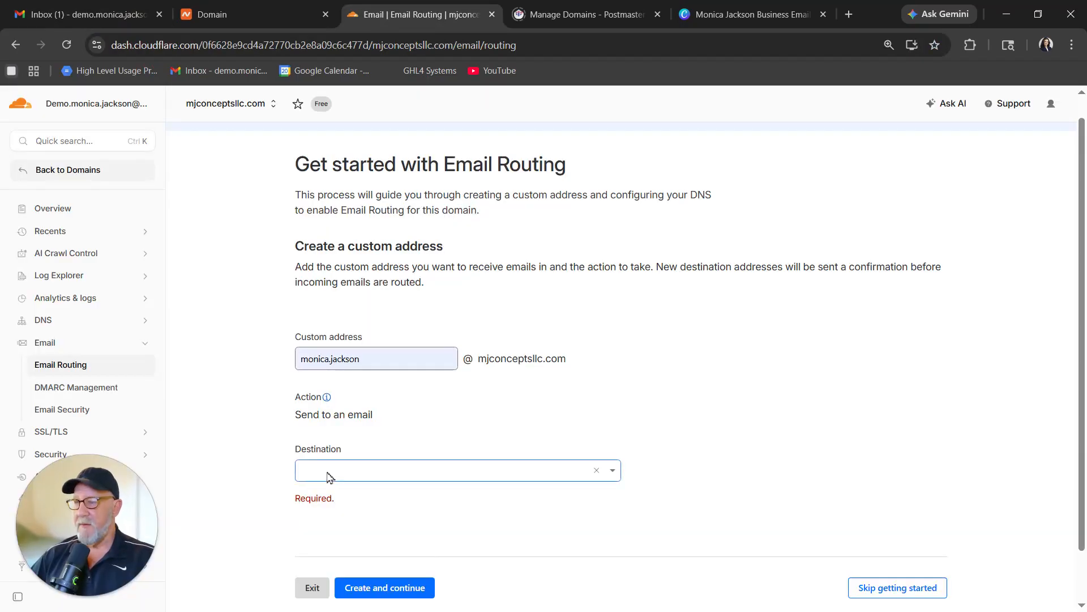
{"action": "key", "text": "ctrl+v"}
Create the forwarding address and verify the destination through Cloudflare's verification email.
{"action": "left_click", "coordinate": [390, 563]}
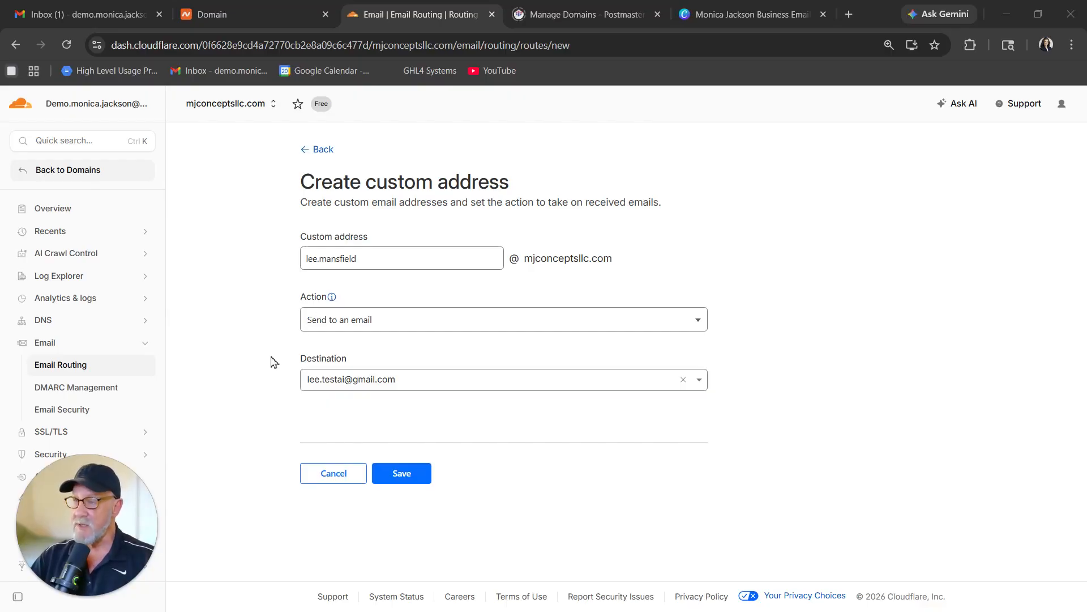
{"action": "left_click", "coordinate": [405, 476]}
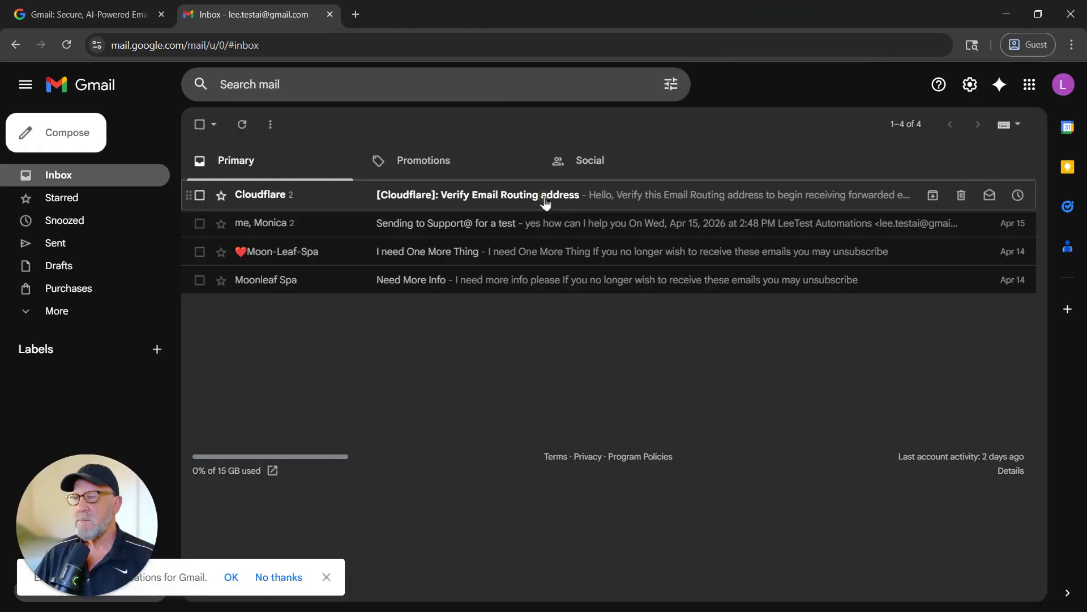
{"action": "left_click", "coordinate": [546, 201]}
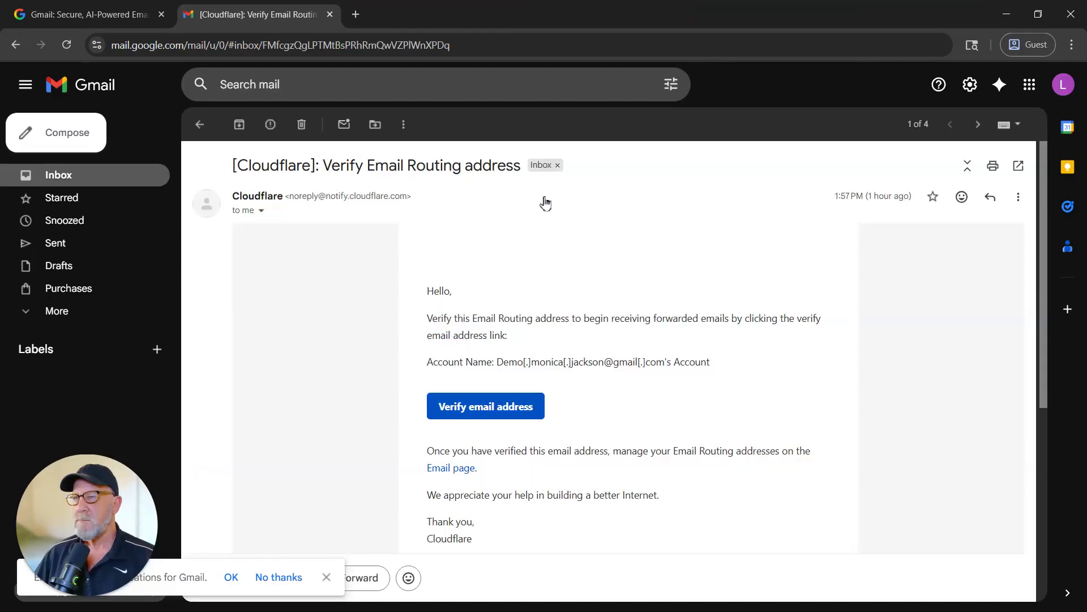
{"action": "left_click", "coordinate": [487, 425]}
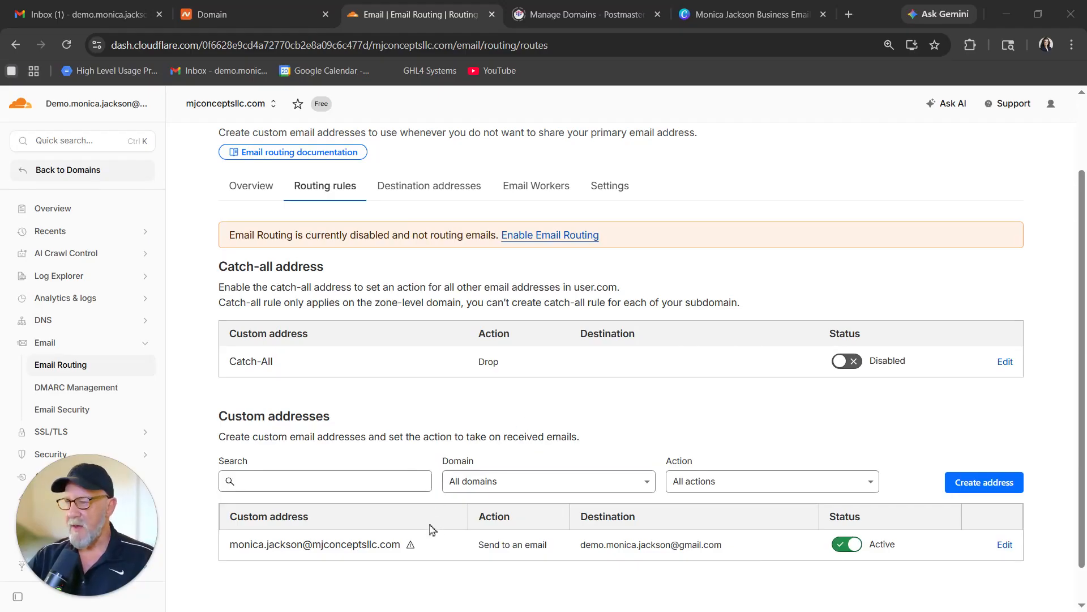
Enable Email Routing, deleting the conflicting MX and SPF records and adding Cloudflare's routing records.
{"action": "mouse_move", "coordinate": [412, 548]}
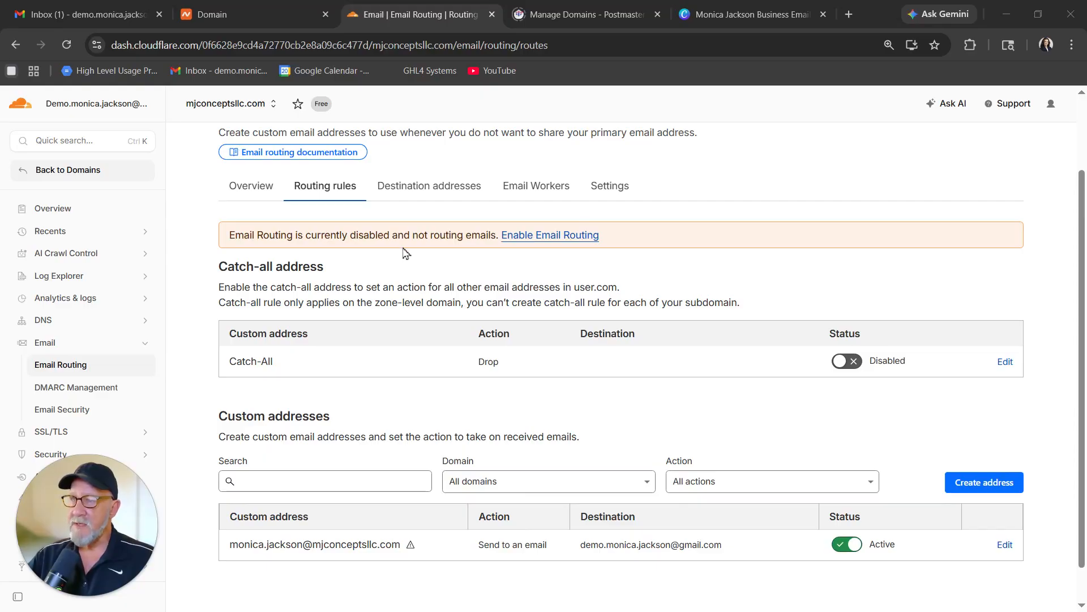
{"action": "left_click", "coordinate": [553, 237]}
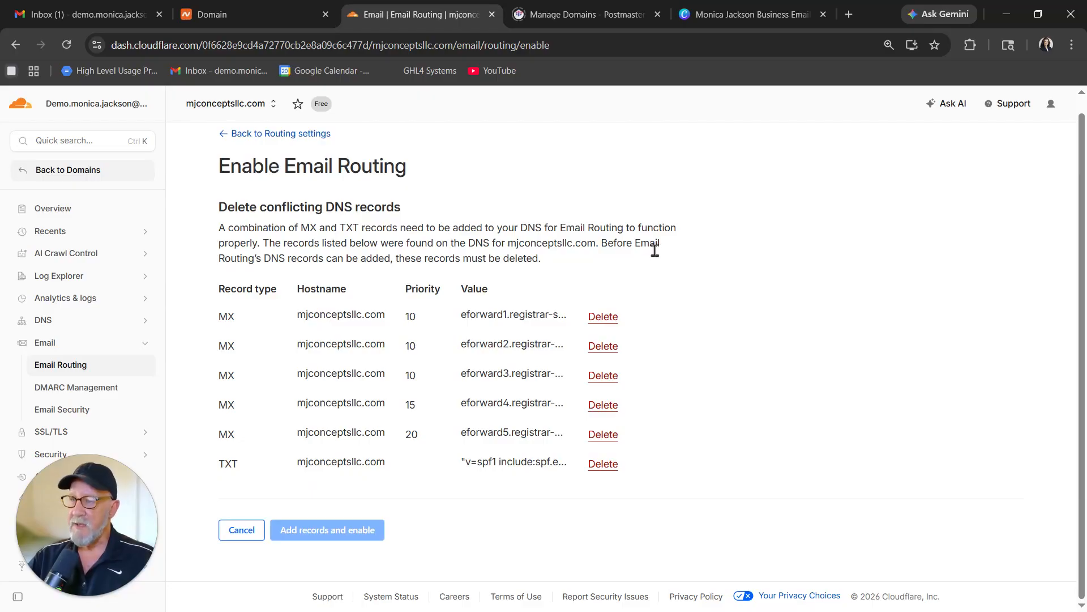
{"action": "left_click", "coordinate": [603, 317]}
{"action": "left_click", "coordinate": [648, 419]}
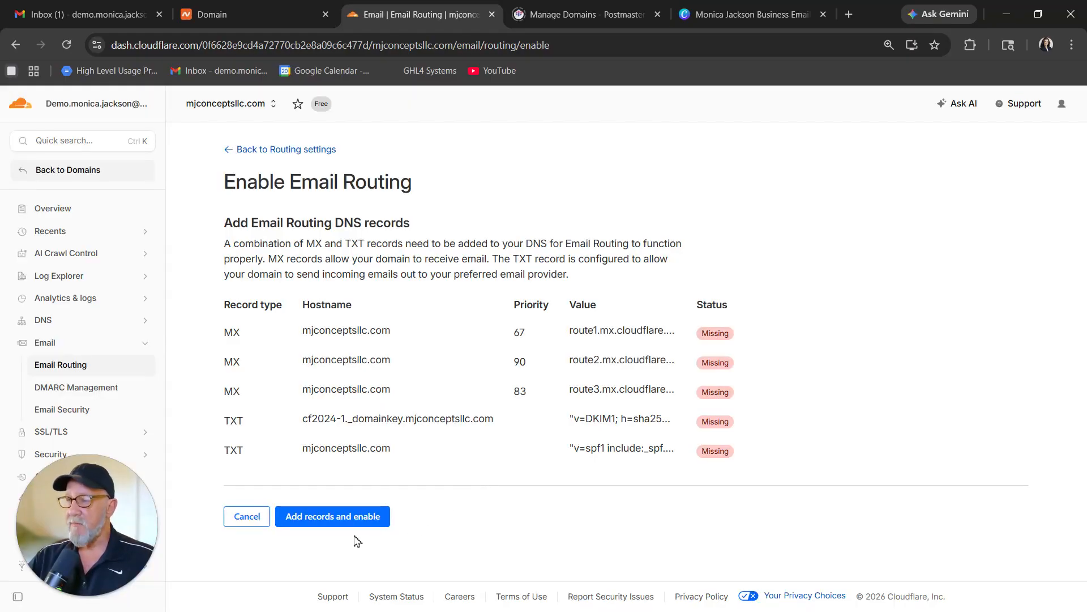
{"action": "left_click", "coordinate": [348, 518]}
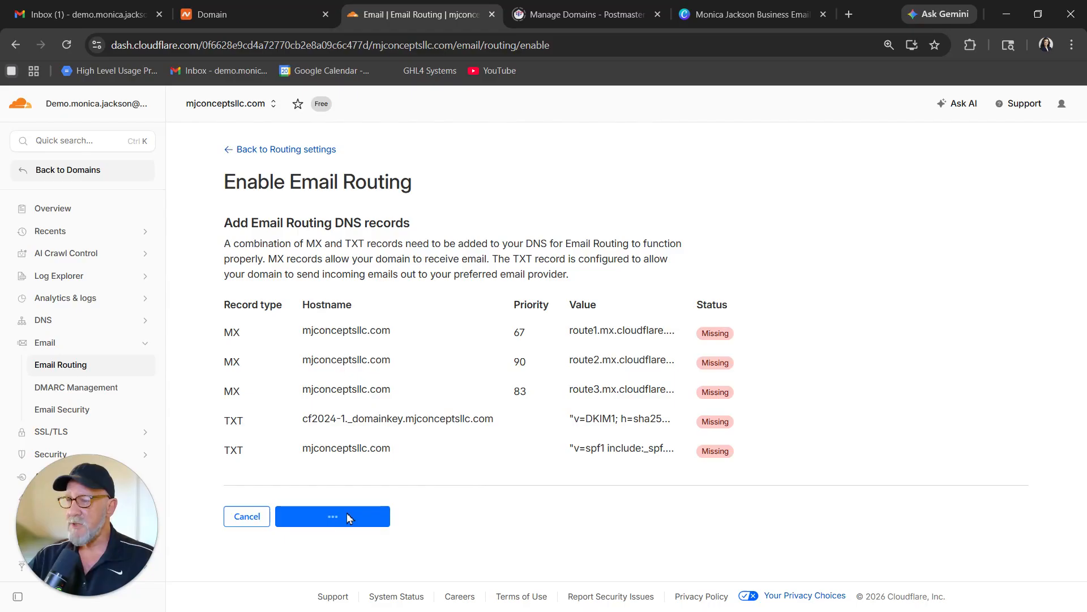
{"action": "scroll", "coordinate": [341, 447], "scroll_direction": "down", "scroll_amount": 2}
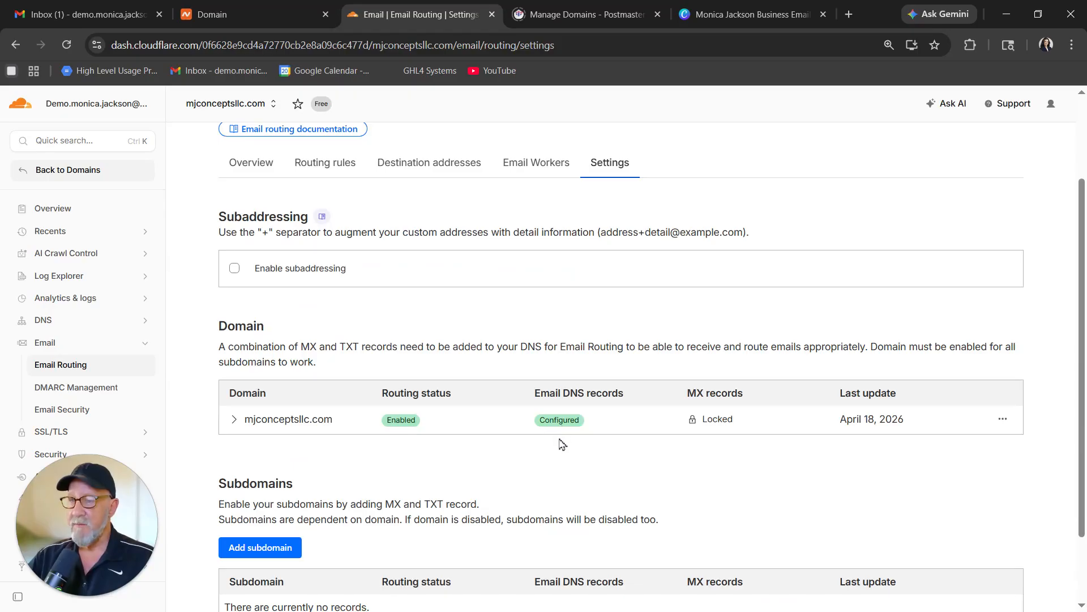
{"action": "scroll", "coordinate": [563, 444], "scroll_direction": "up", "scroll_amount": 2}
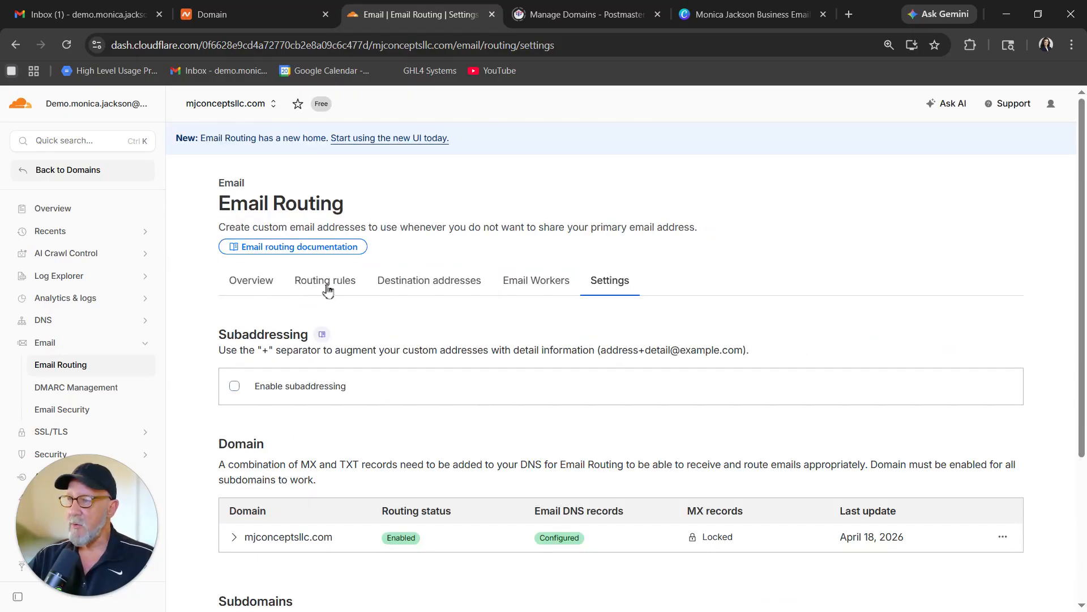
{"action": "left_click", "coordinate": [327, 286]}
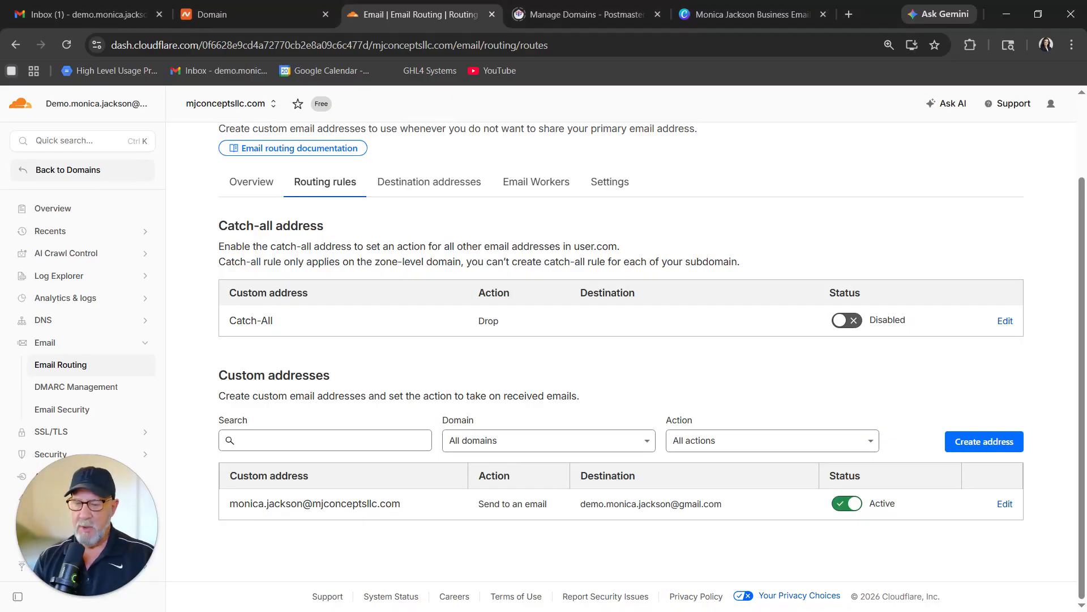
{"action": "key", "text": "alt+Tab"}
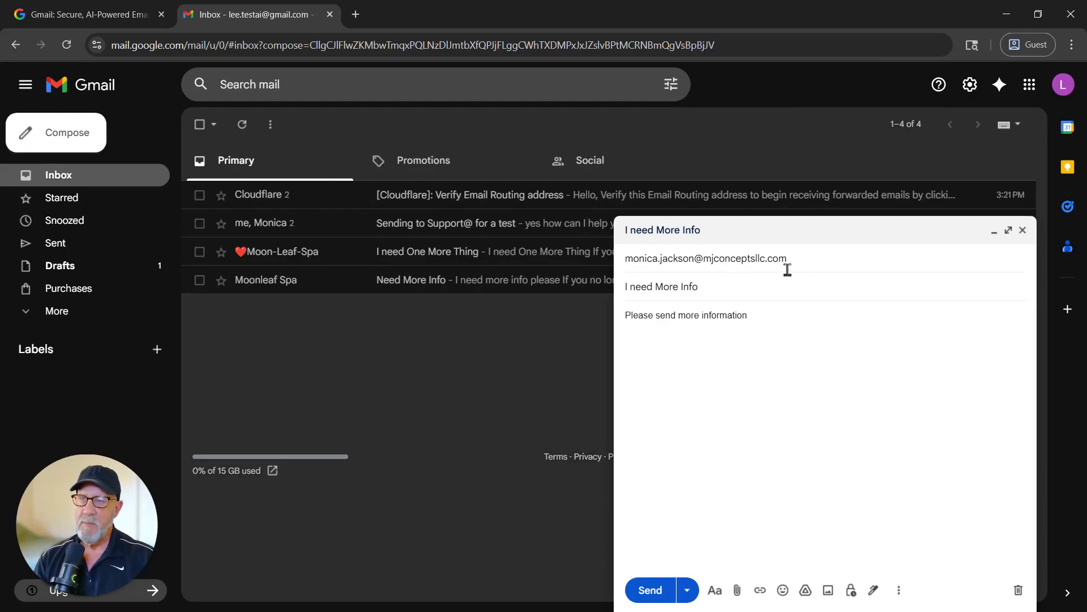
Send a test email to the custom address and check its delivery details in the main Gmail inbox.
{"action": "left_click", "coordinate": [651, 592]}
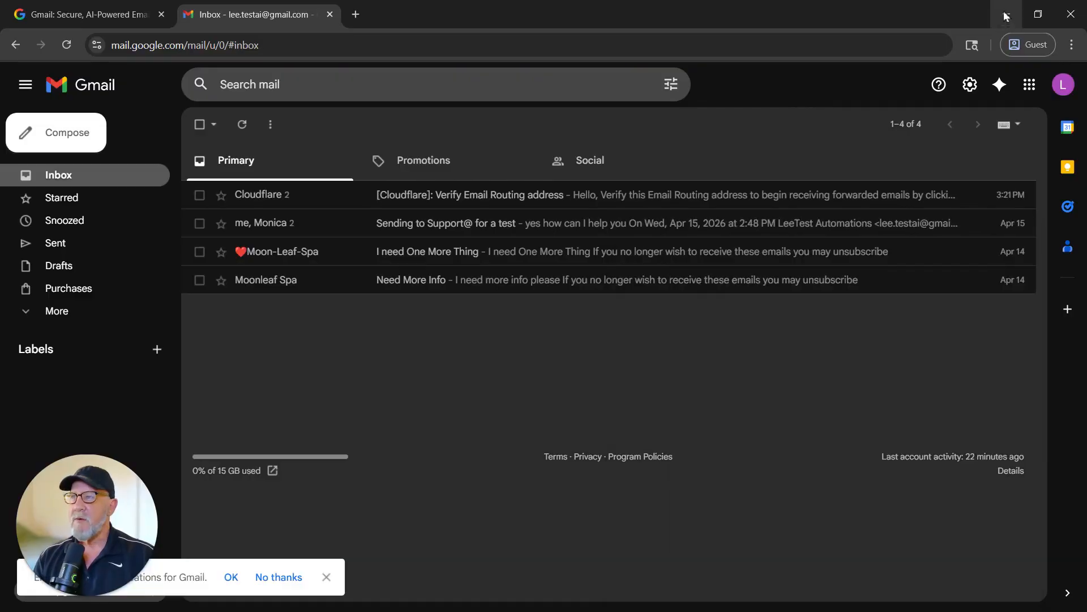
{"action": "left_click", "coordinate": [1005, 17]}
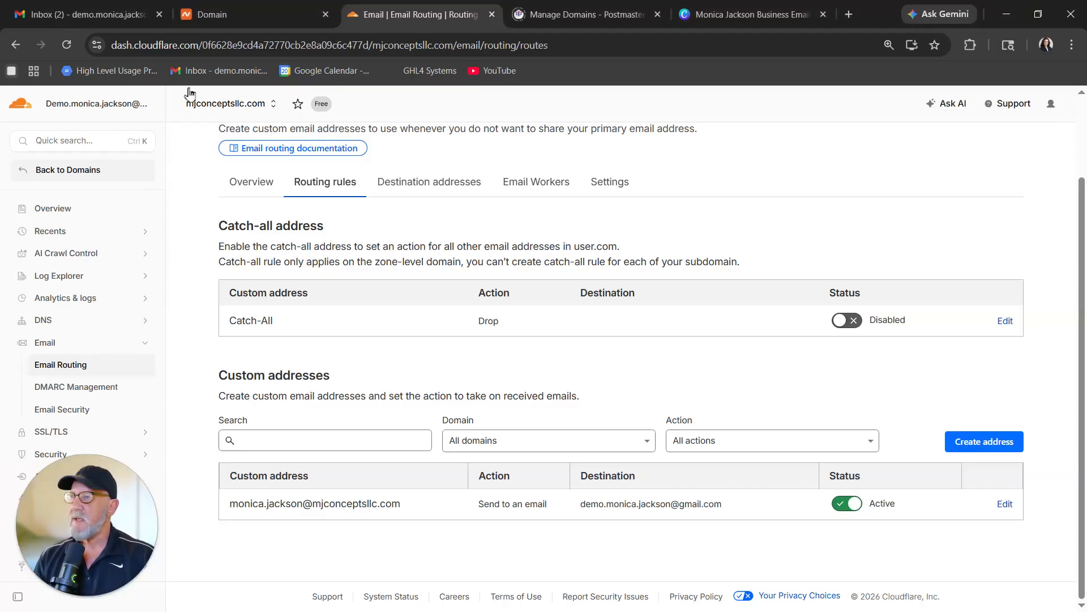
{"action": "left_click", "coordinate": [93, 17]}
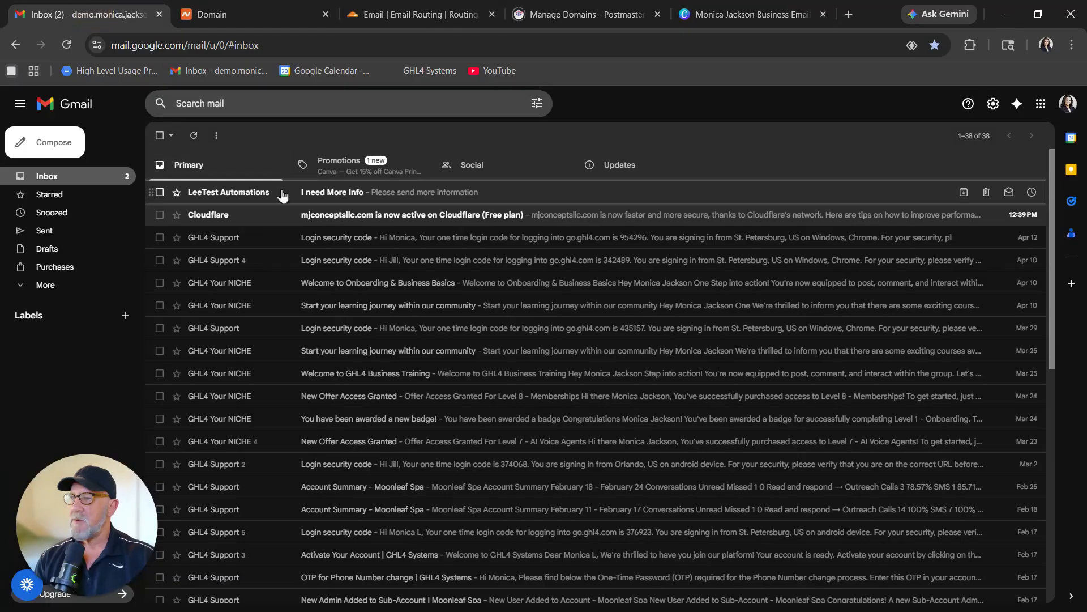
{"action": "left_click", "coordinate": [358, 195]}
{"action": "left_click", "coordinate": [247, 204]}
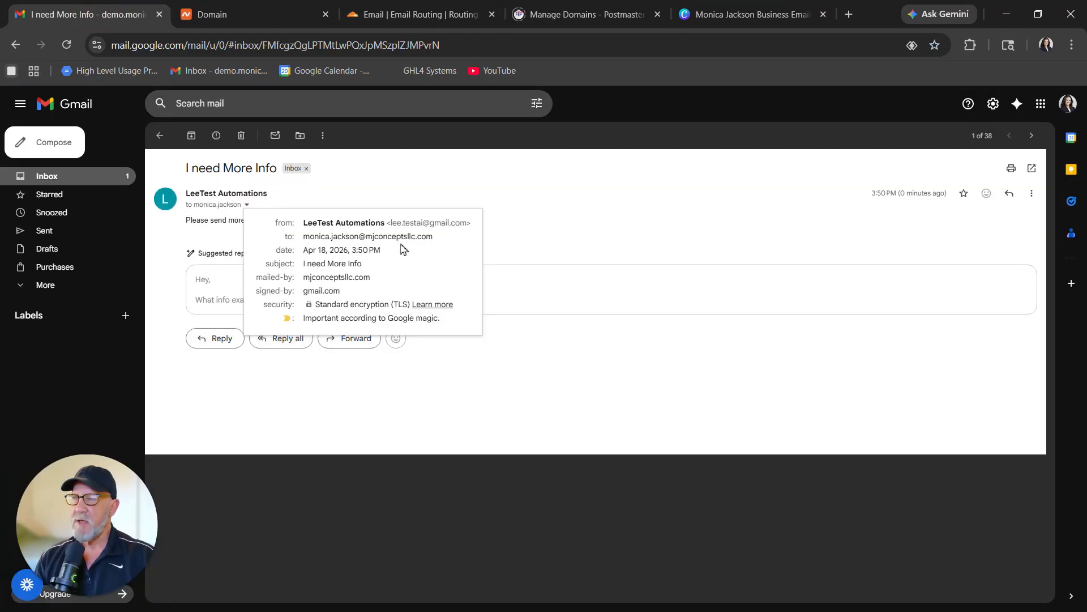
{"action": "left_click", "coordinate": [566, 227]}
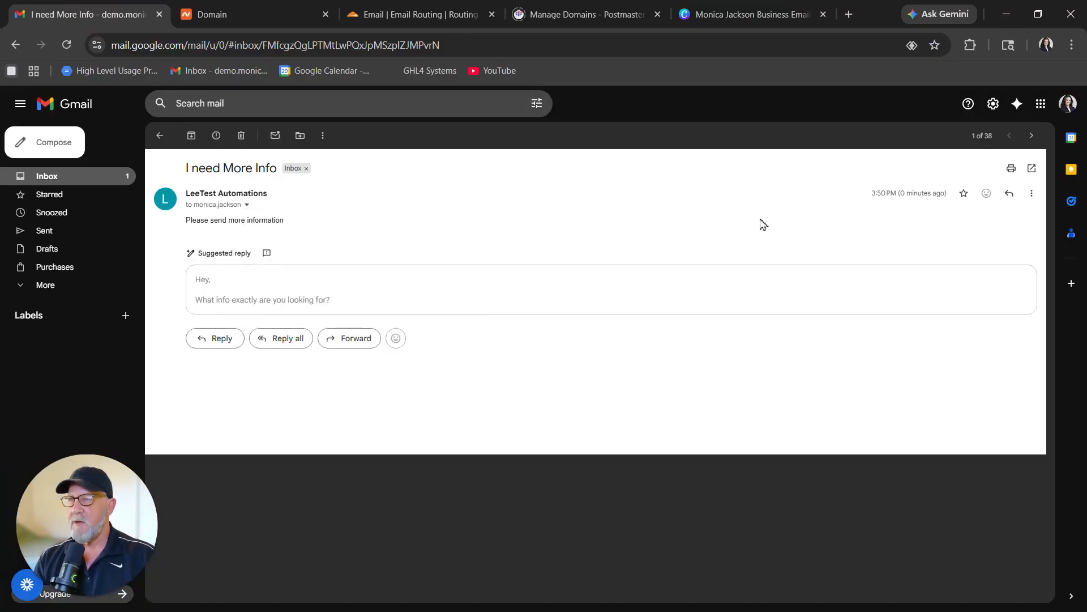
Reply to the test message and check the reply's sender address in the test account's inbox.
{"action": "left_click", "coordinate": [1009, 194]}
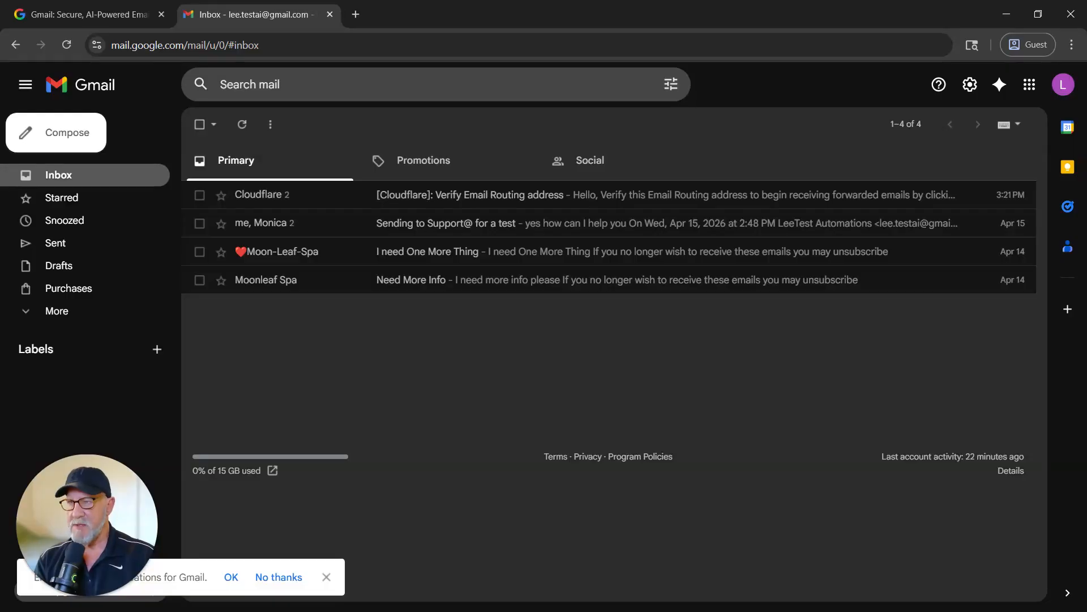
{"action": "left_click", "coordinate": [425, 198]}
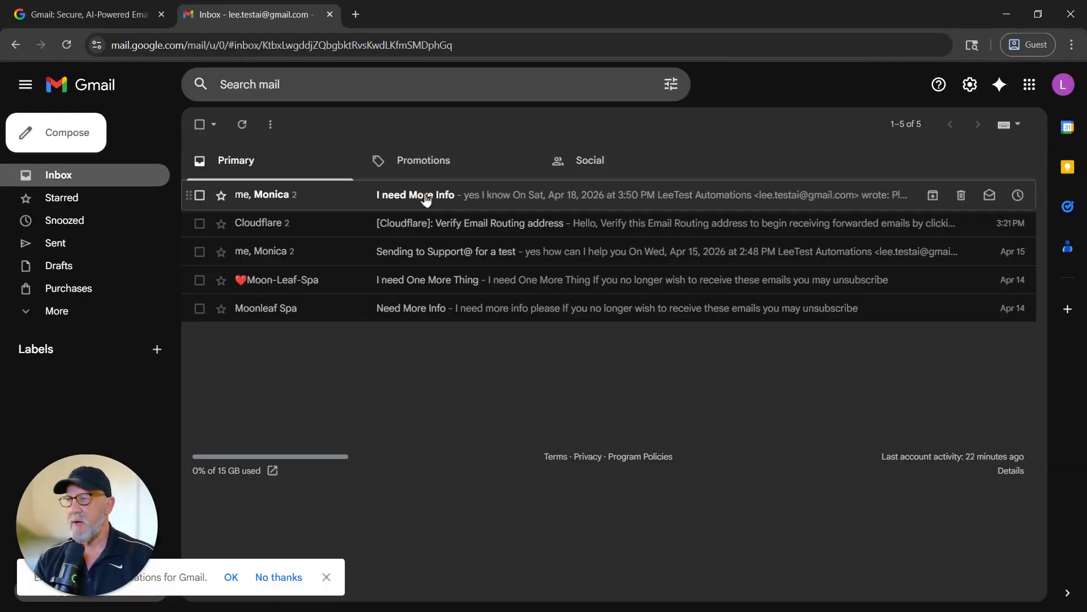
{"action": "left_click_drag", "start_coordinate": [318, 256], "coordinate": [470, 281]}
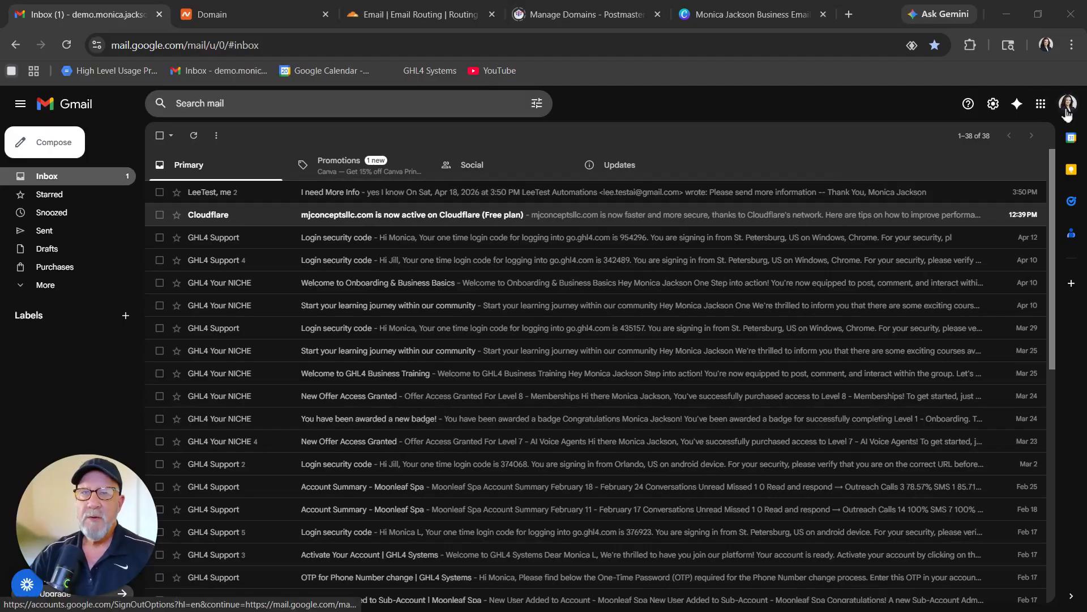
Turn on 2-Step Verification in the Google Account's security settings.
{"action": "left_click", "coordinate": [1067, 113]}
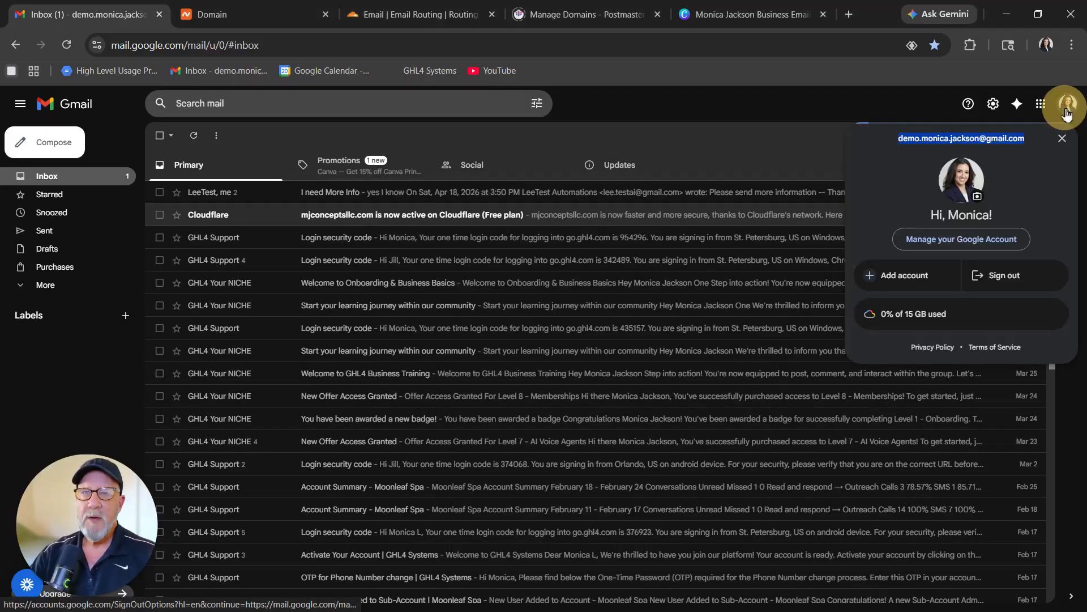
{"action": "left_click", "coordinate": [953, 240]}
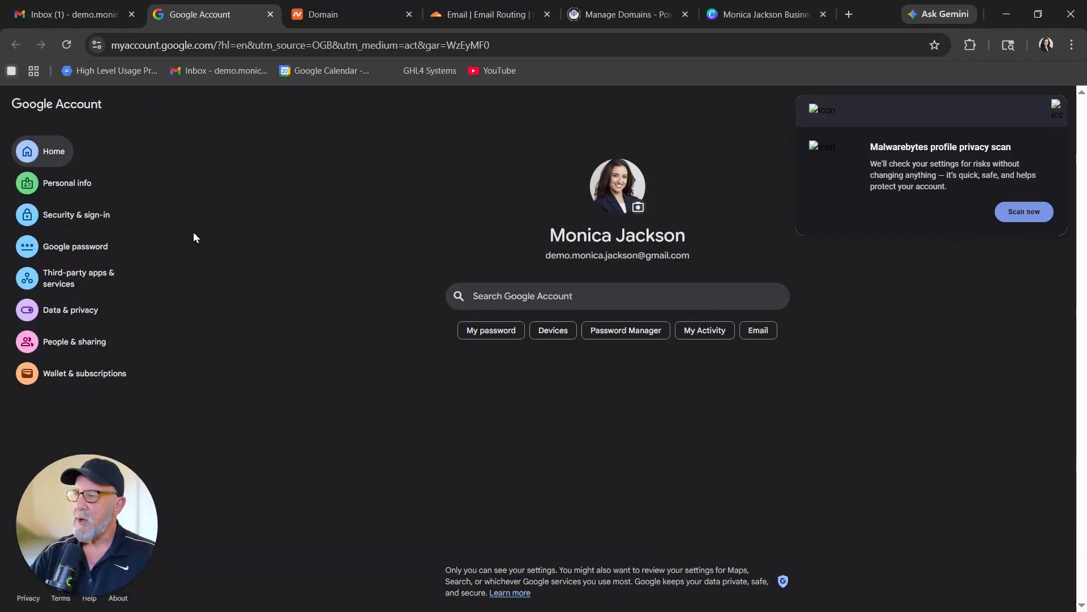
{"action": "left_click", "coordinate": [90, 218]}
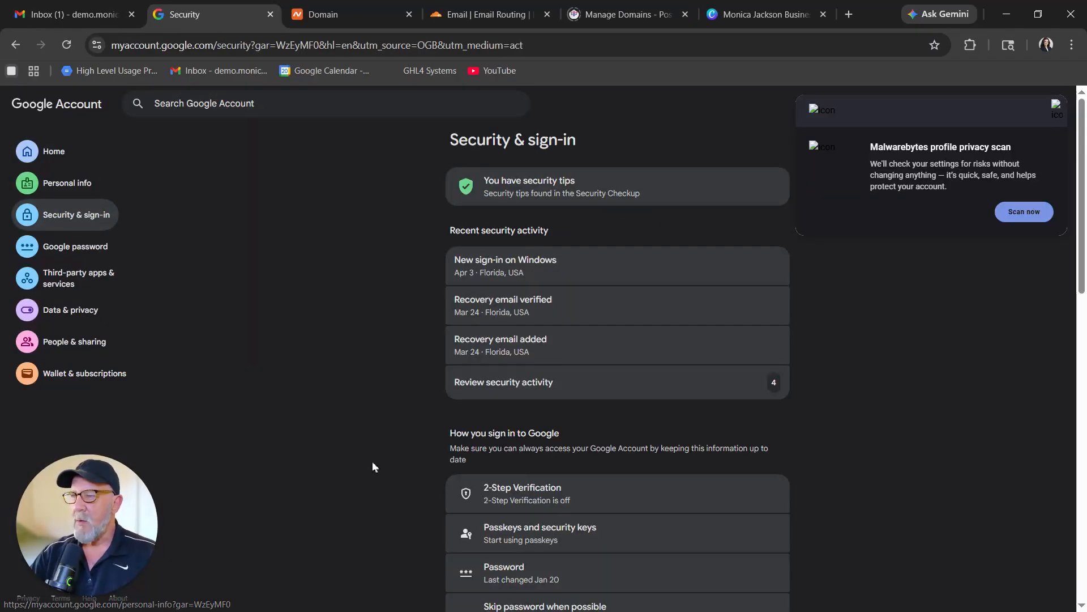
{"action": "left_click", "coordinate": [563, 502]}
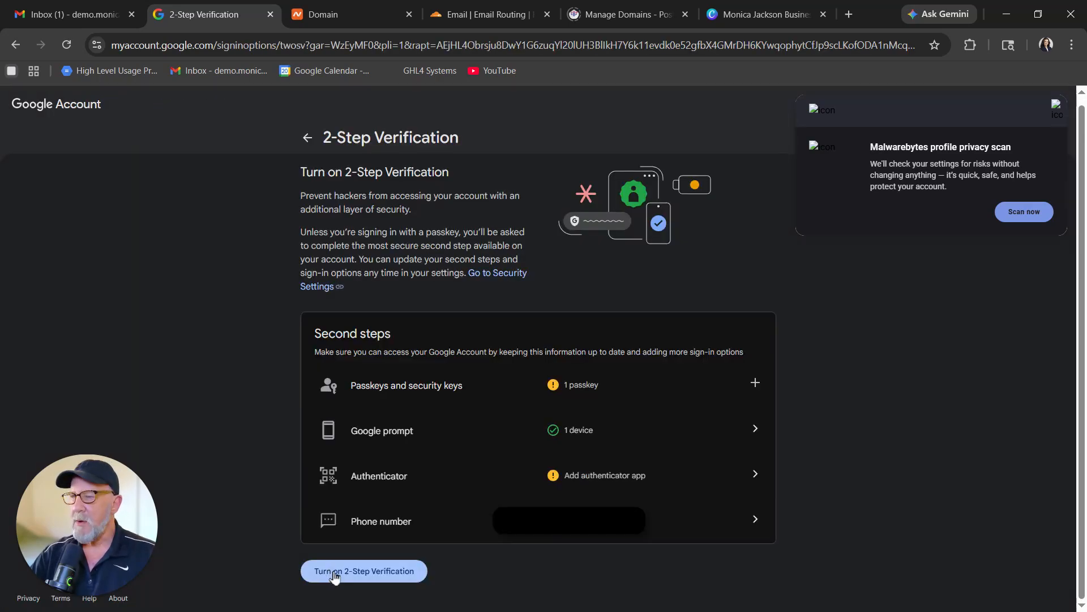
{"action": "left_click", "coordinate": [381, 576]}
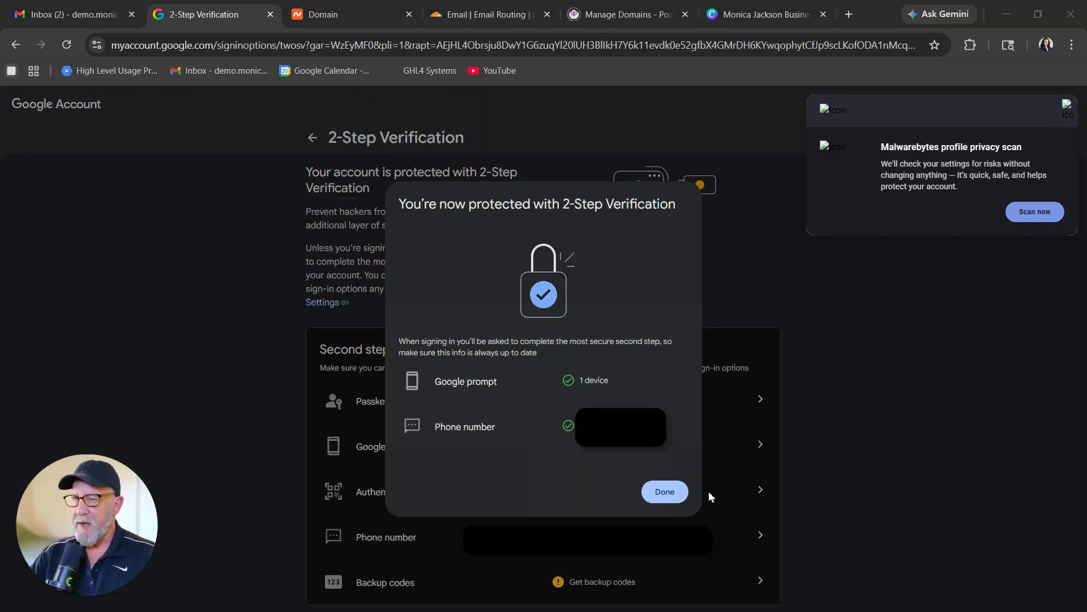
{"action": "left_click", "coordinate": [665, 491]}
{"action": "left_click", "coordinate": [313, 137]}
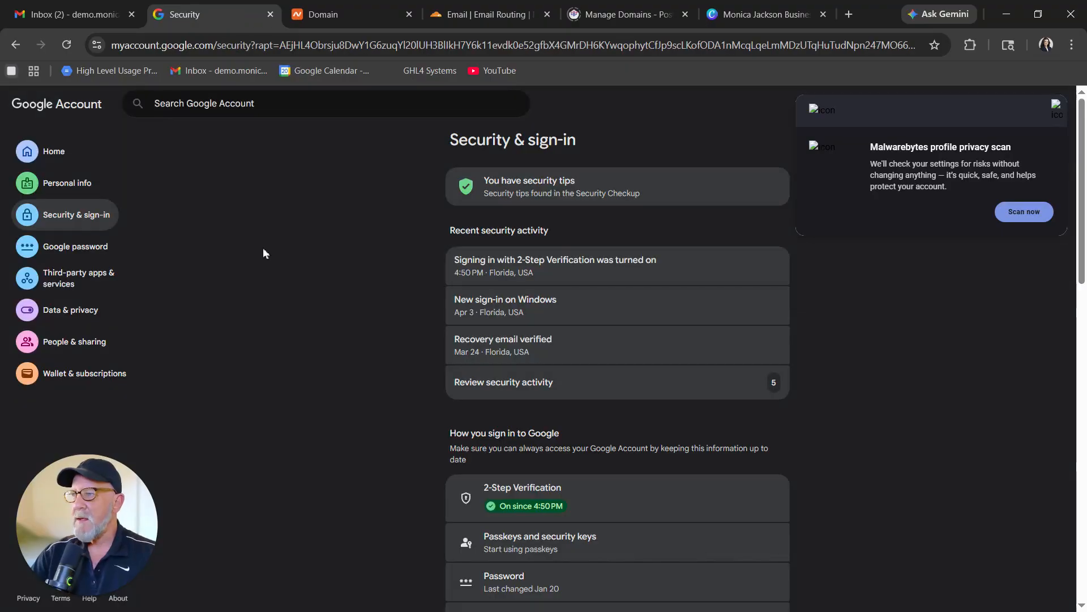
Create an app password named for the mjconceptsllc email and copy the generated password.
{"action": "left_click", "coordinate": [177, 106]}
{"action": "type", "text": "app passwords"}
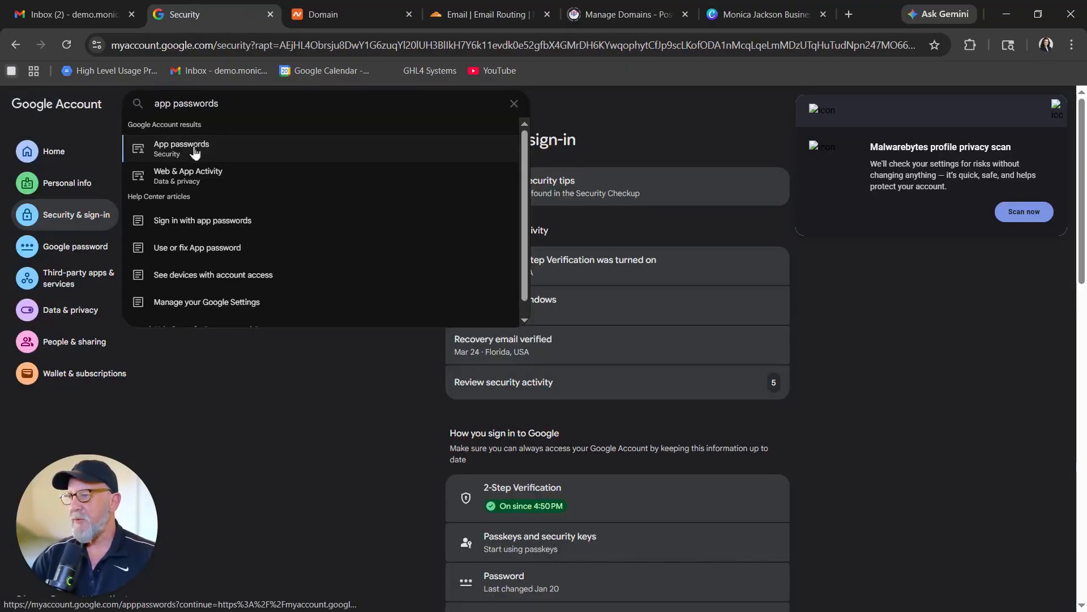
{"action": "left_click", "coordinate": [195, 150]}
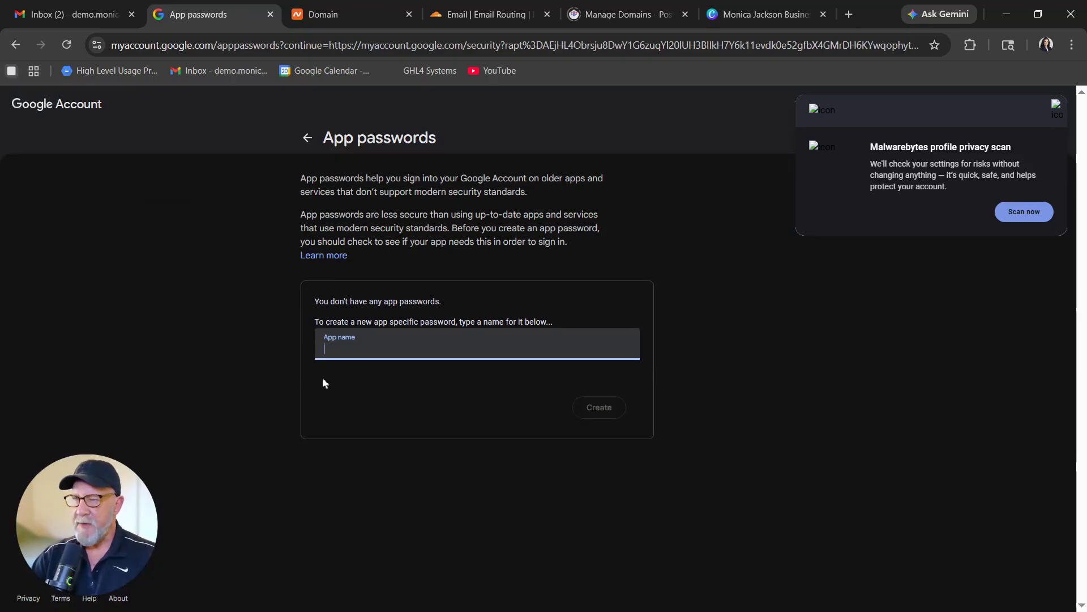
{"action": "type", "text": "Monica mjconceptsllc email"}
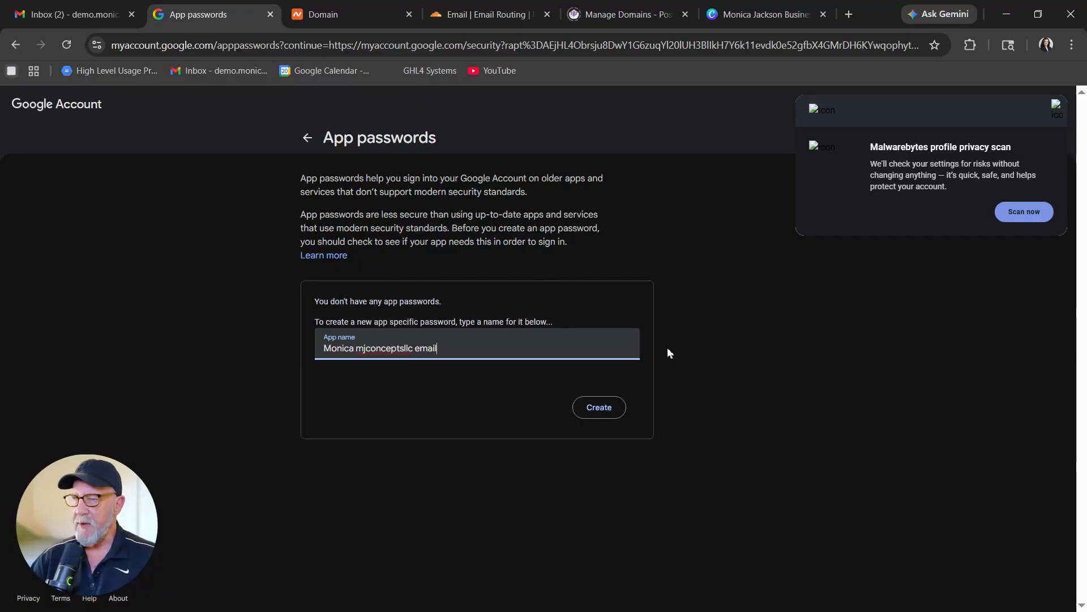
{"action": "left_click", "coordinate": [597, 410]}
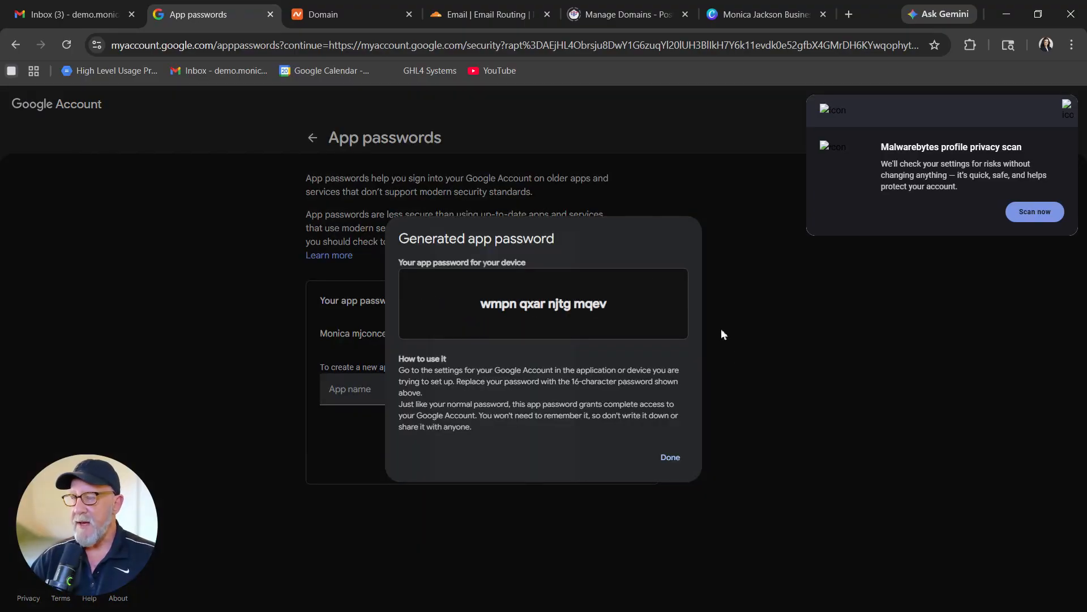
{"action": "triple_click", "coordinate": [538, 304]}
{"action": "left_click", "coordinate": [671, 458]}
{"action": "left_click_drag", "start_coordinate": [111, 45], "coordinate": [177, 43]}
{"action": "left_click_drag", "start_coordinate": [188, 46], "coordinate": [276, 45]}
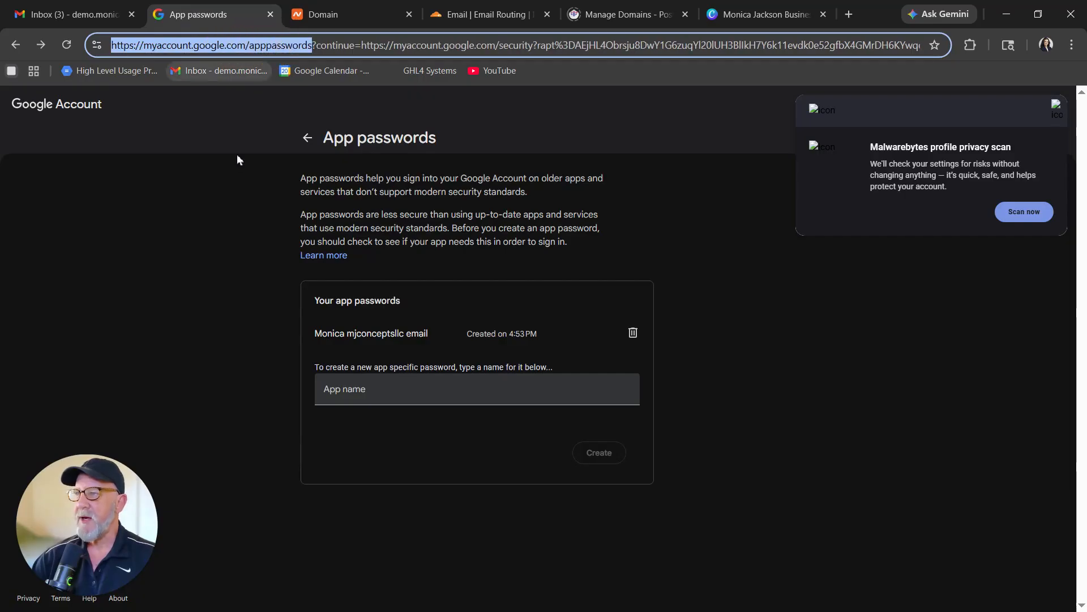
In Gmail's Accounts and Import settings, start adding another send-from email address.
{"action": "left_click", "coordinate": [85, 14]}
{"action": "left_click", "coordinate": [993, 105]}
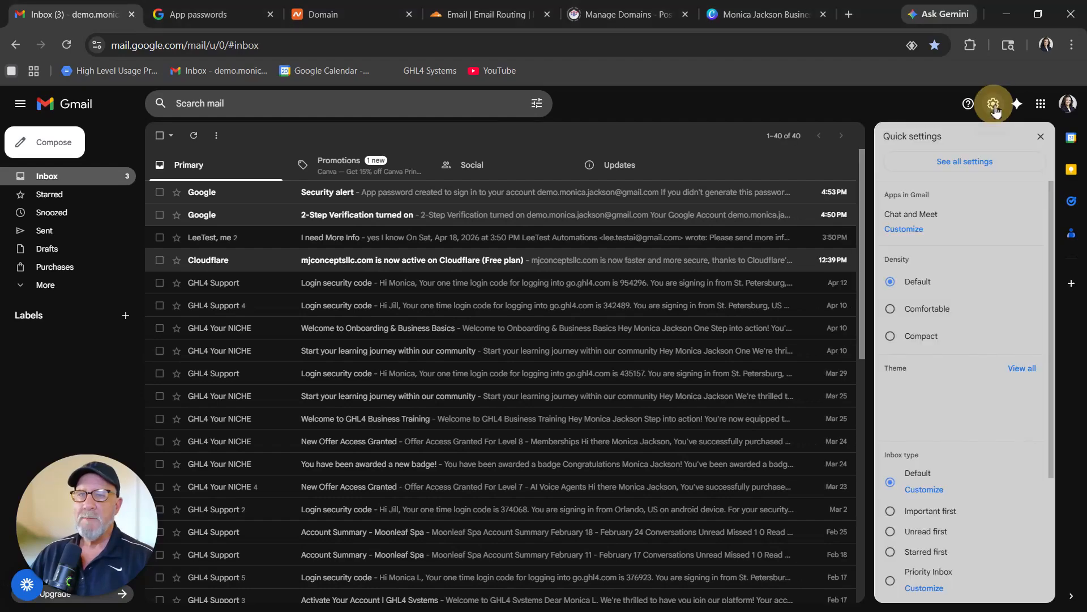
{"action": "left_click", "coordinate": [959, 166]}
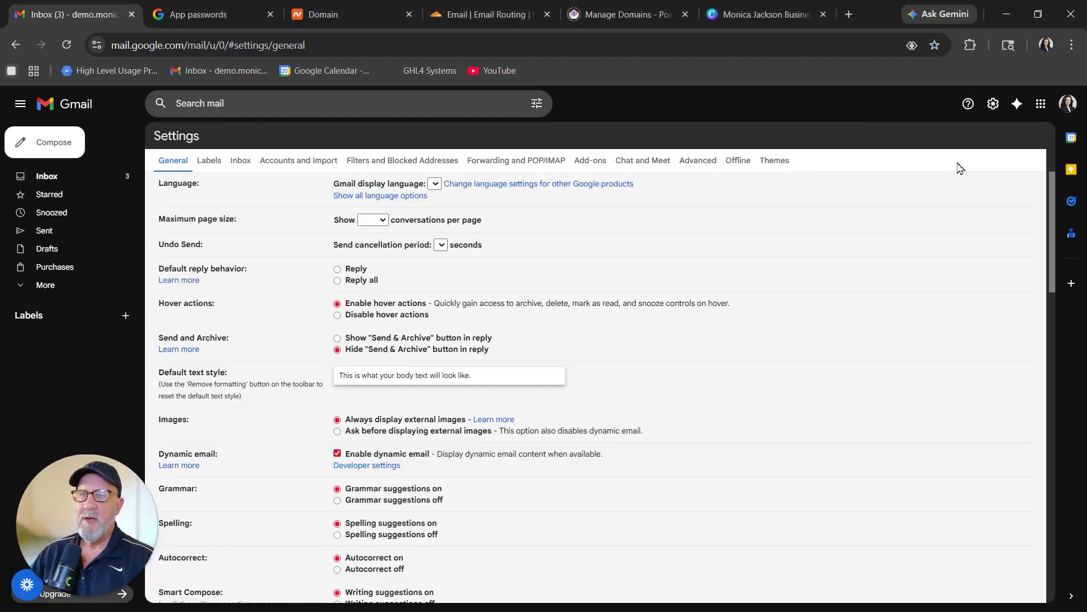
{"action": "left_click", "coordinate": [302, 164]}
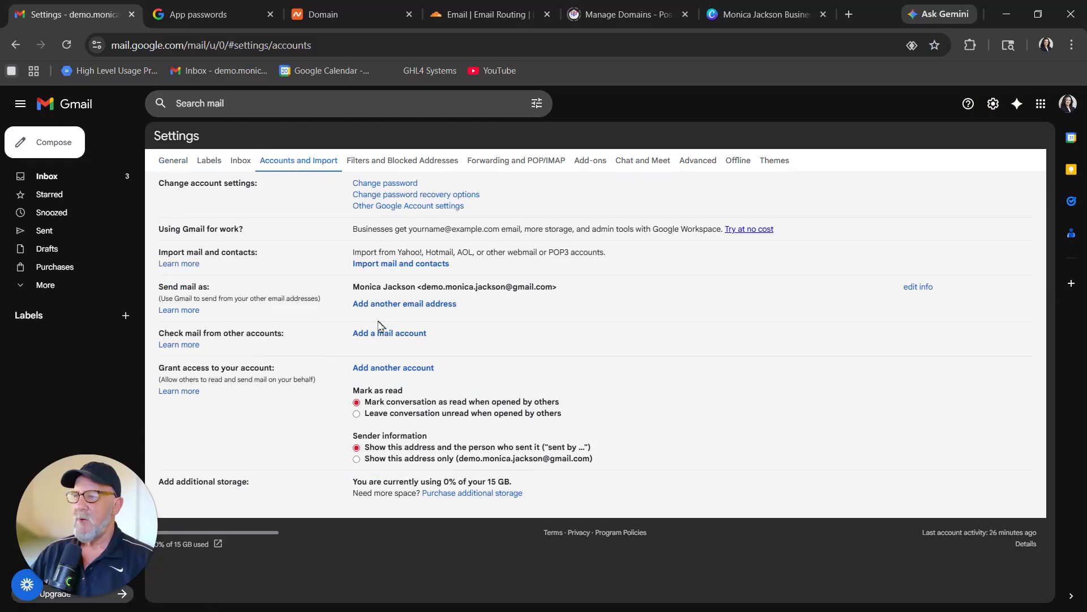
{"action": "left_click", "coordinate": [438, 305]}
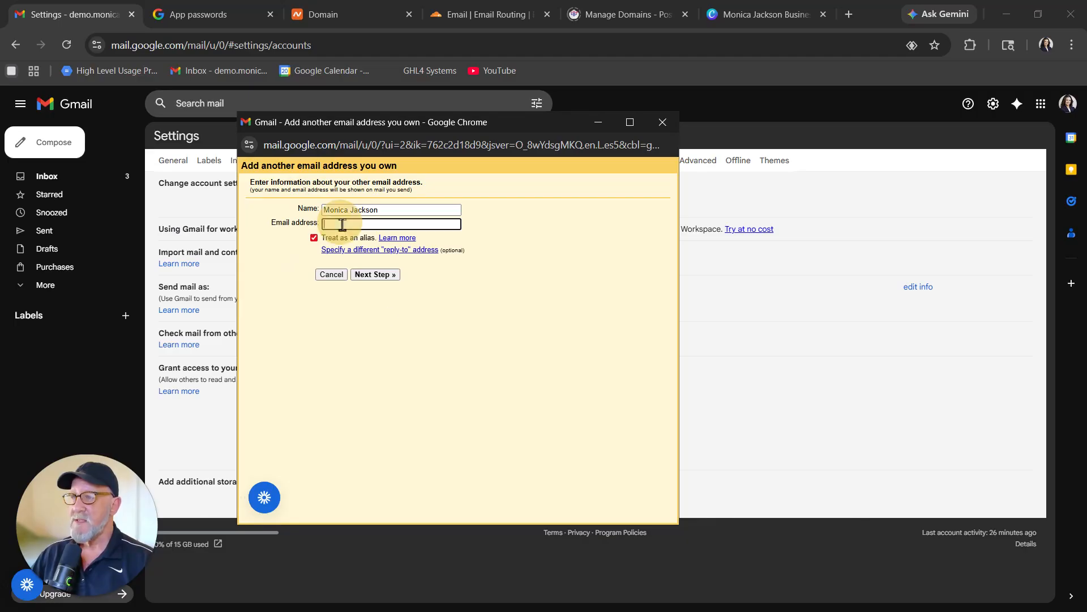
Enter the mjconceptsllc.com address, paste the app password as the SMTP password, and add the account.
{"action": "key", "text": "ctrl+v"}
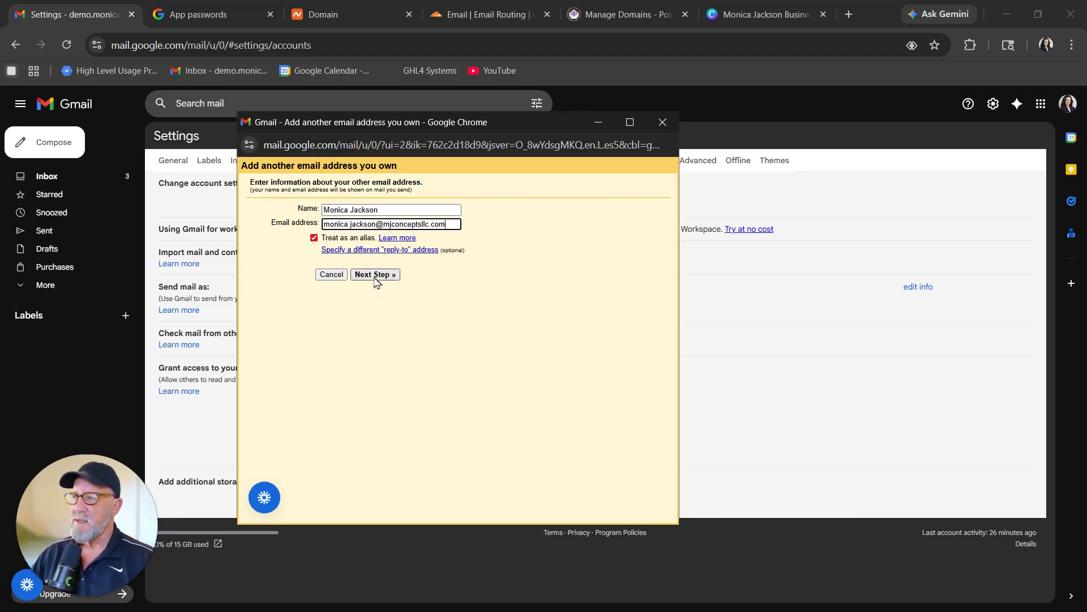
{"action": "left_click", "coordinate": [375, 275]}
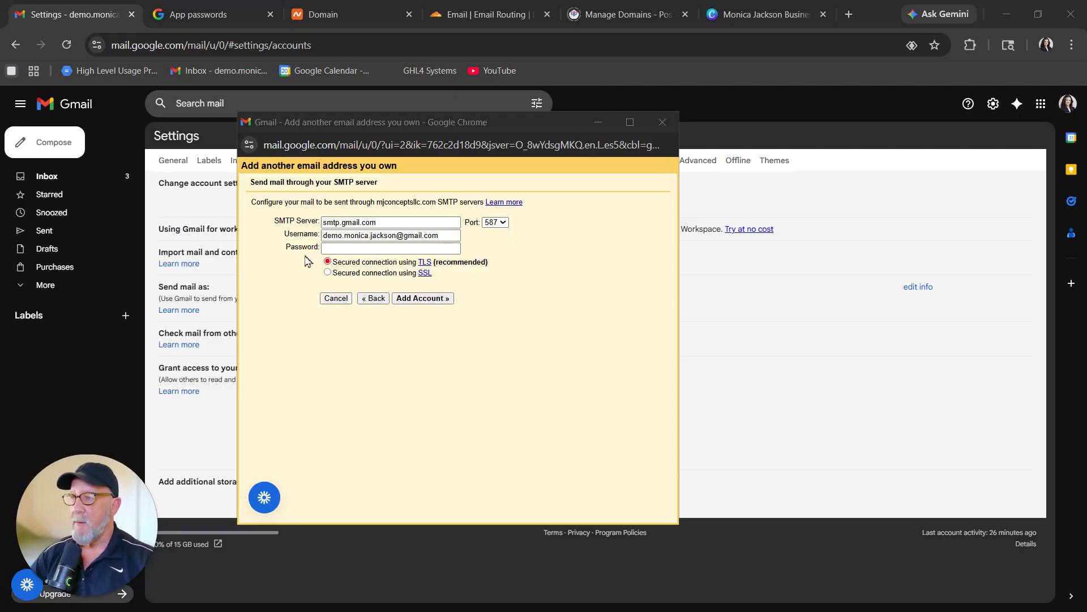
{"action": "left_click", "coordinate": [329, 250]}
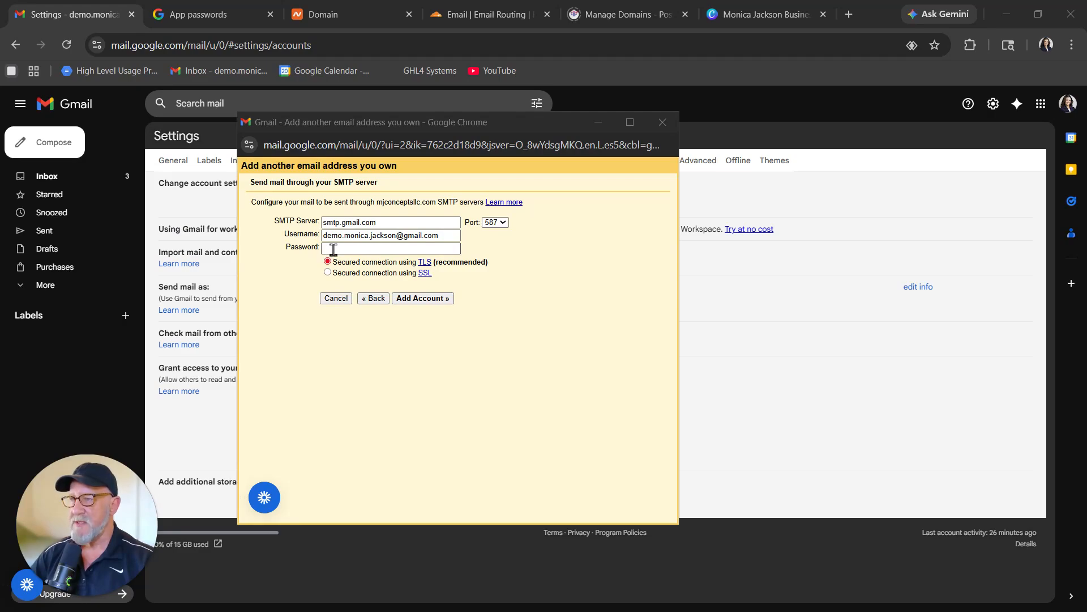
{"action": "right_click", "coordinate": [333, 250]}
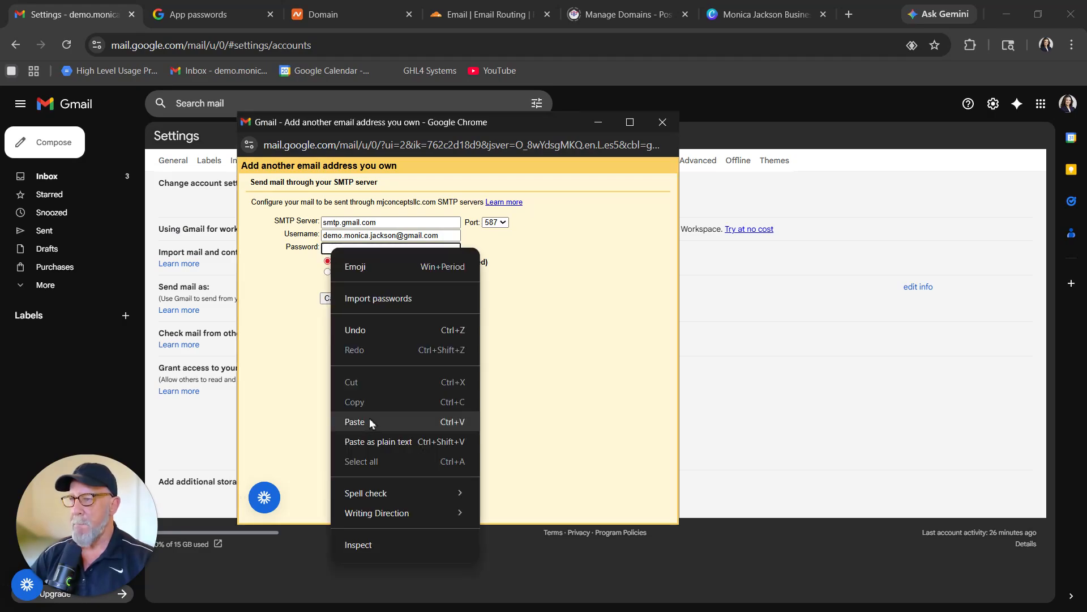
{"action": "left_click", "coordinate": [369, 420]}
{"action": "left_click", "coordinate": [422, 298]}
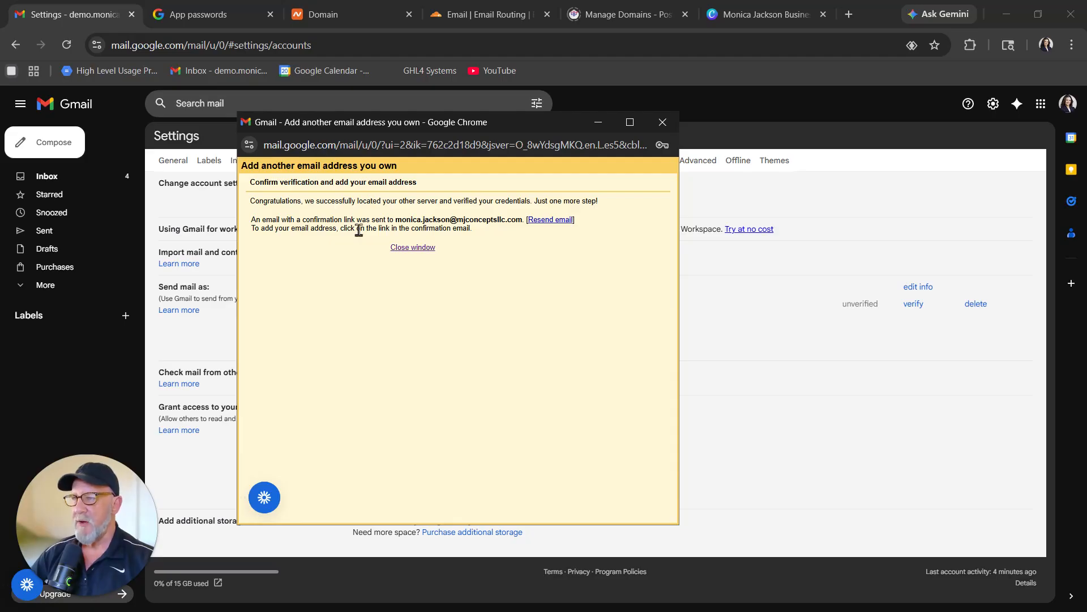
Open the send-as confirmation email and confirm sending mail as the mjconceptsllc.com address.
{"action": "left_click", "coordinate": [47, 181]}
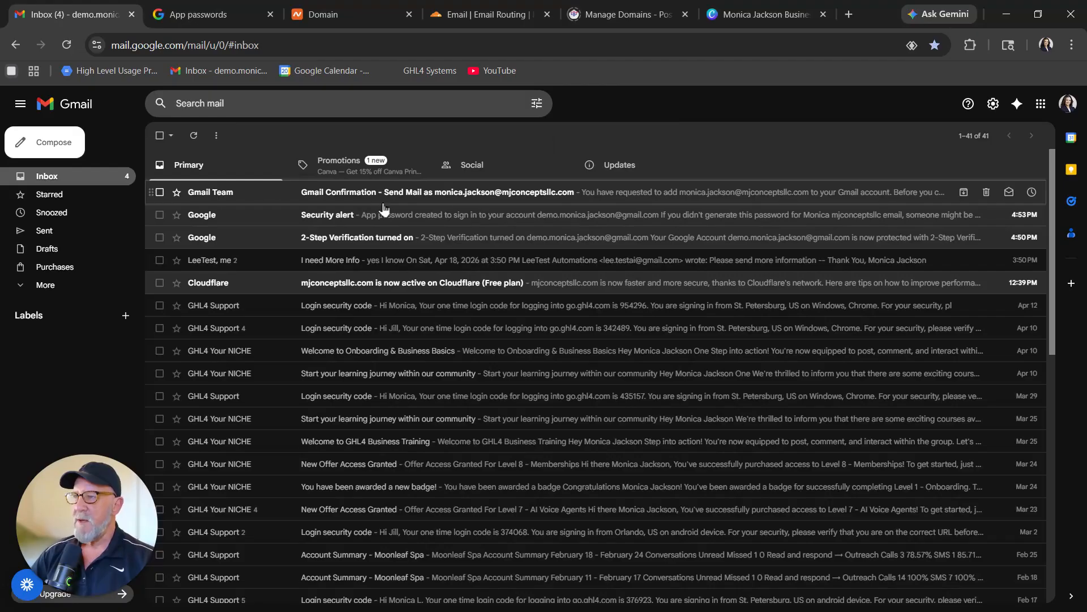
{"action": "left_click", "coordinate": [416, 193]}
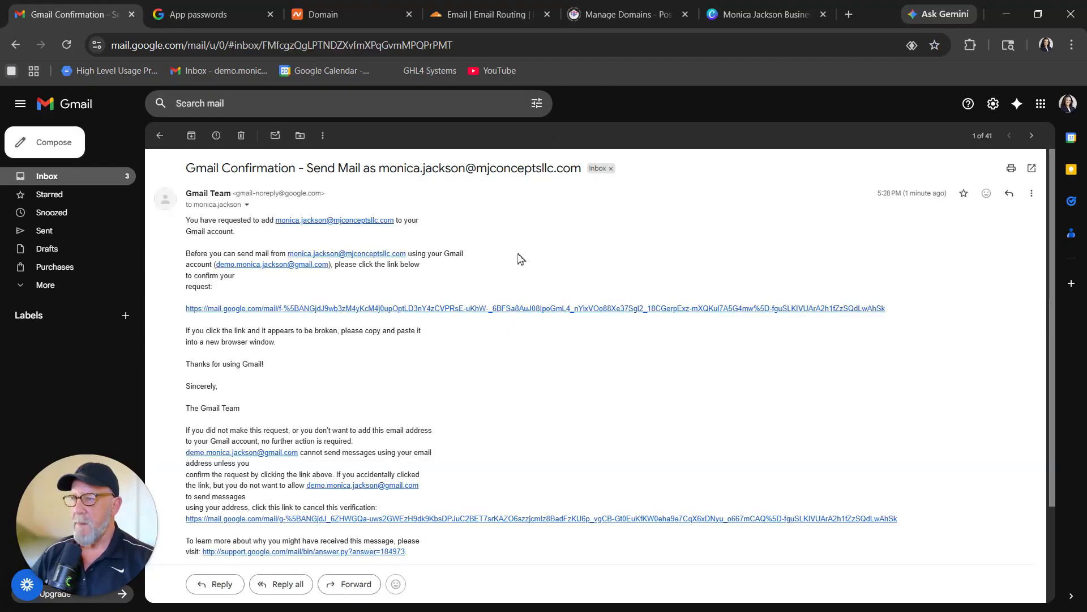
{"action": "left_click", "coordinate": [440, 314]}
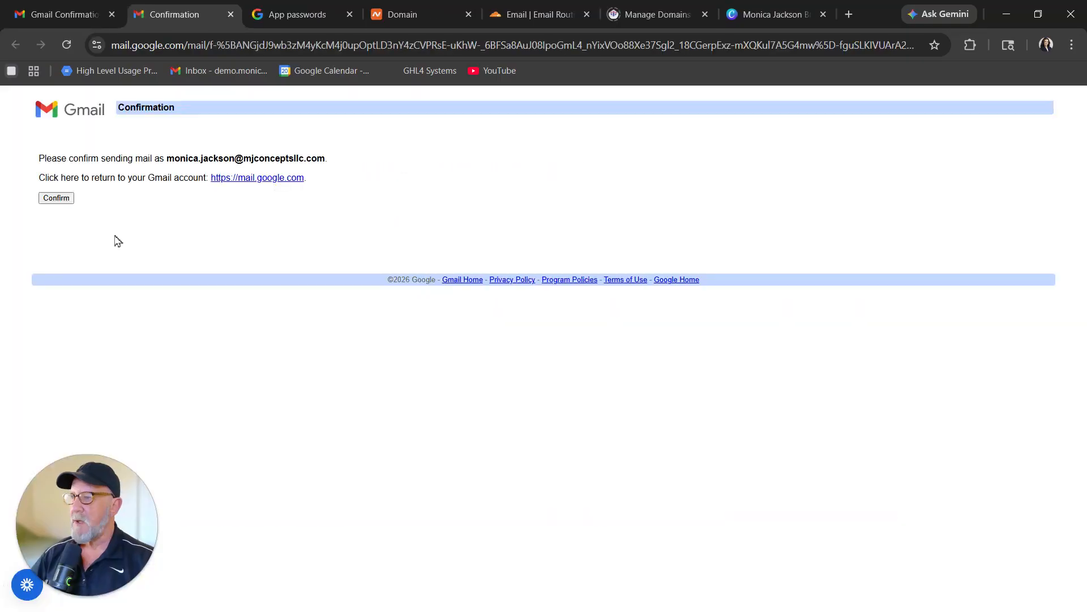
{"action": "left_click", "coordinate": [58, 199]}
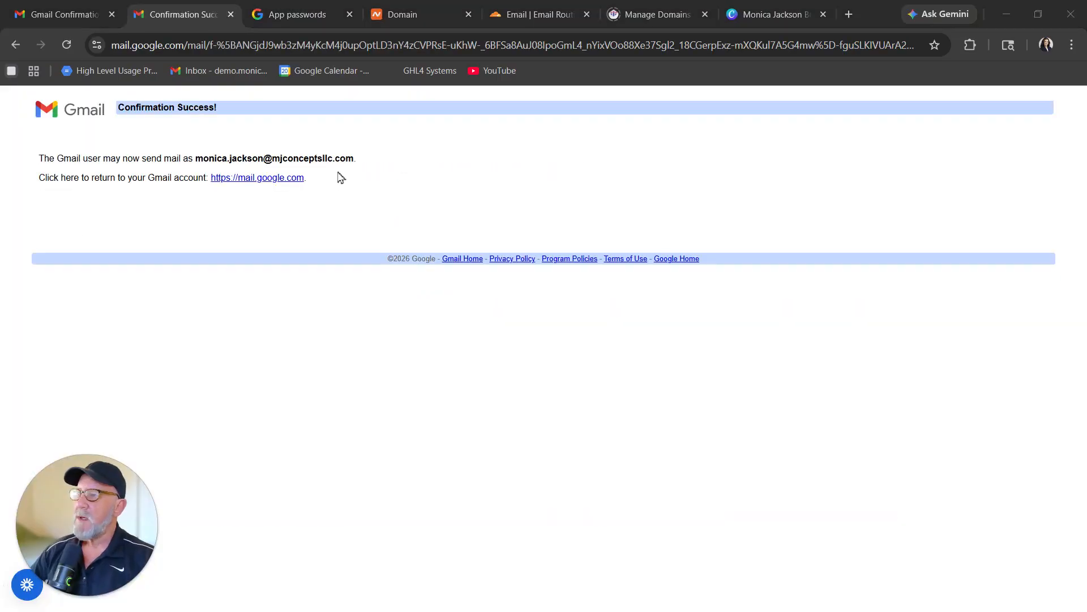
{"action": "left_click", "coordinate": [70, 14]}
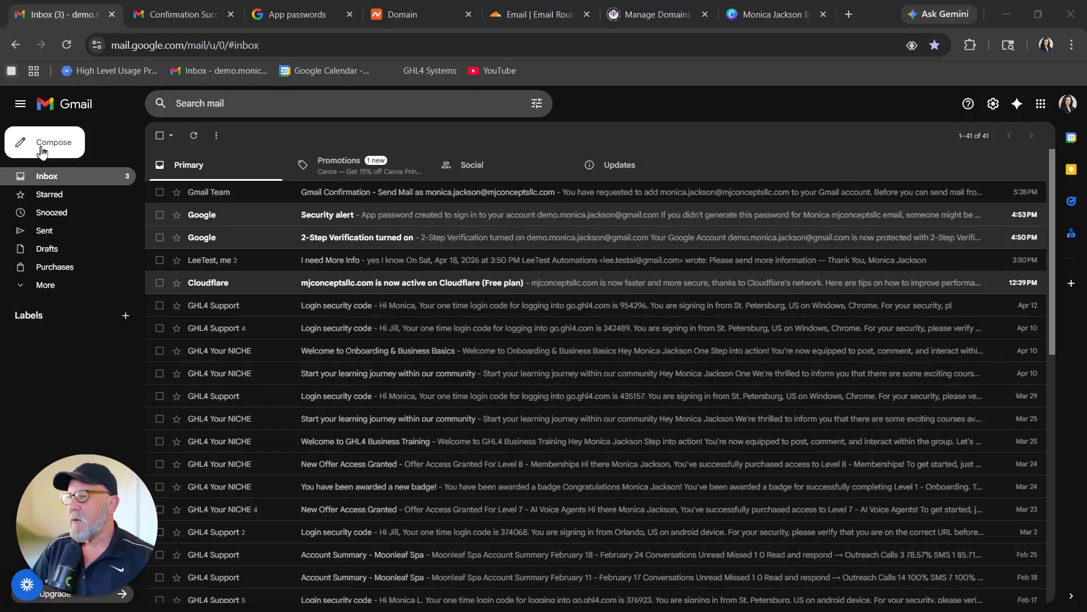
Compose and send 'testing new email send' to the test account from the mjconceptsllc.com address.
{"action": "left_click", "coordinate": [35, 148]}
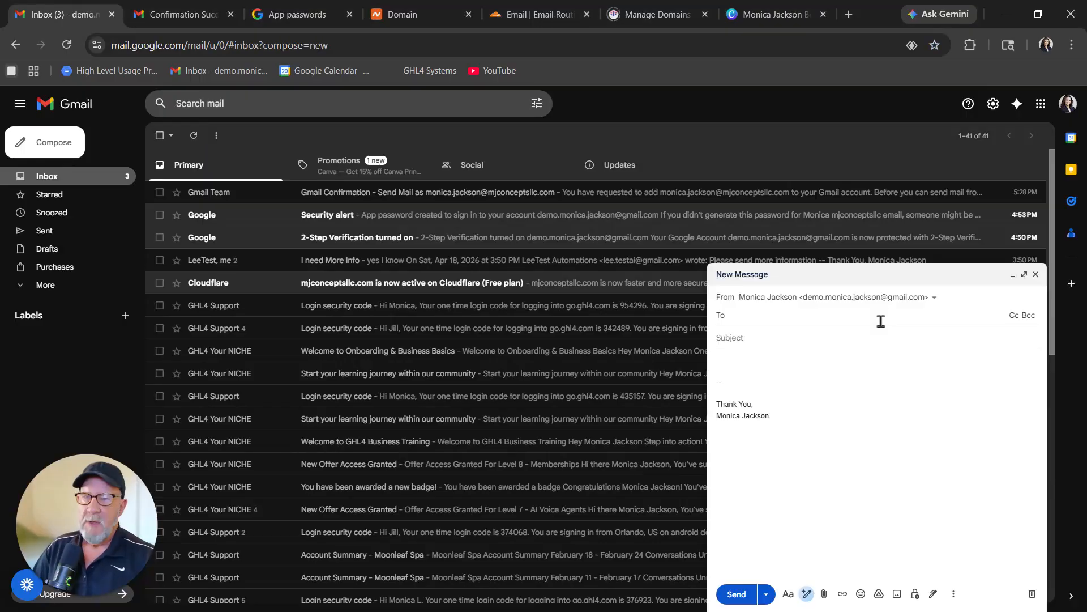
{"action": "left_click", "coordinate": [933, 297]}
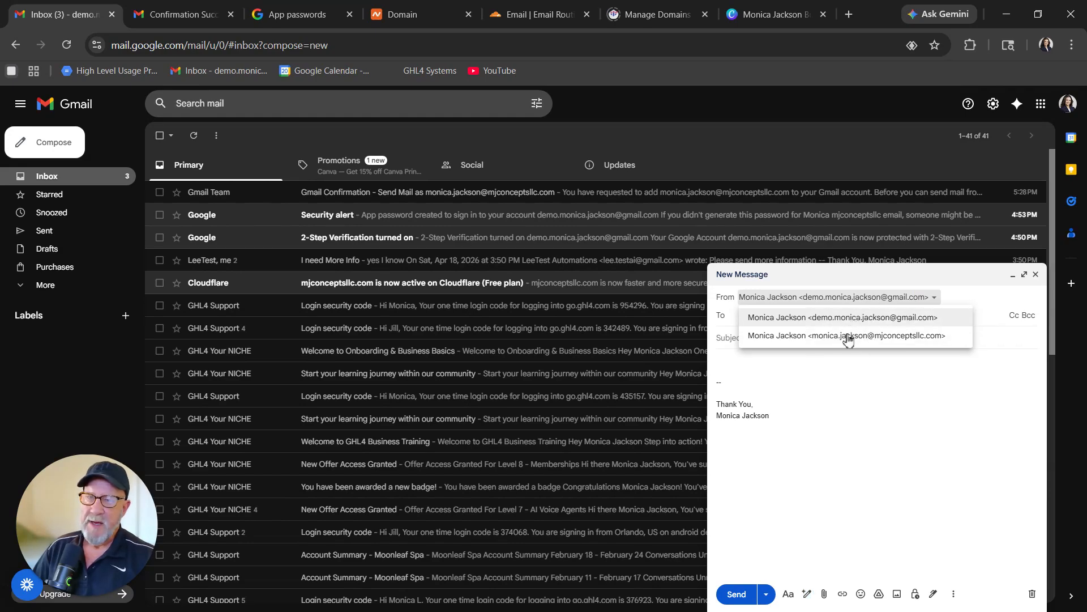
{"action": "left_click", "coordinate": [850, 340]}
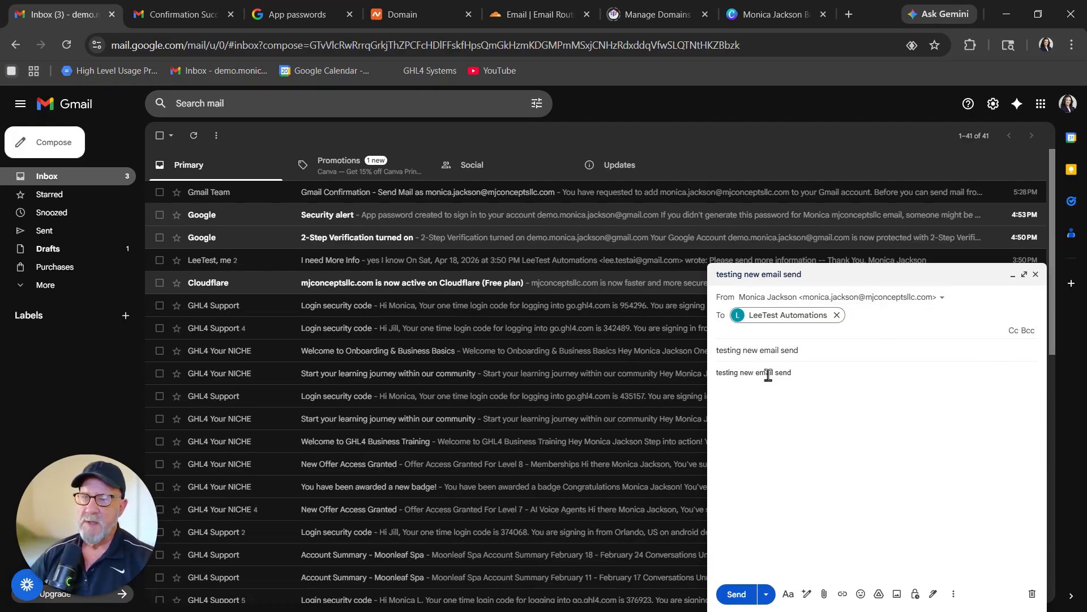
{"action": "left_click", "coordinate": [736, 595]}
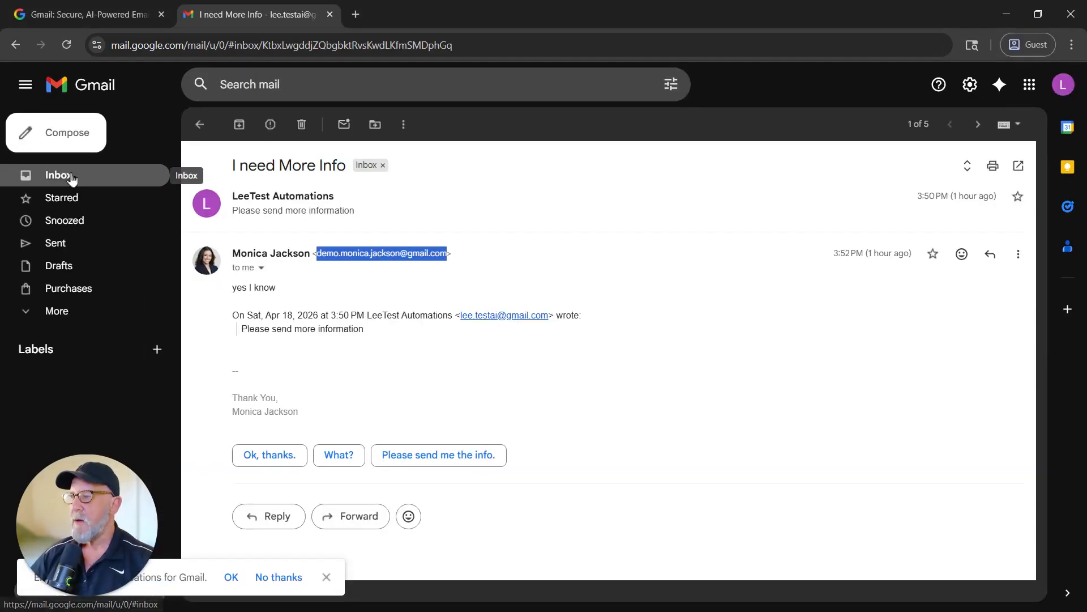
Open 'testing new email send' in the recipient's inbox and check its mjconceptsllc.com sender details.
{"action": "left_click", "coordinate": [73, 175]}
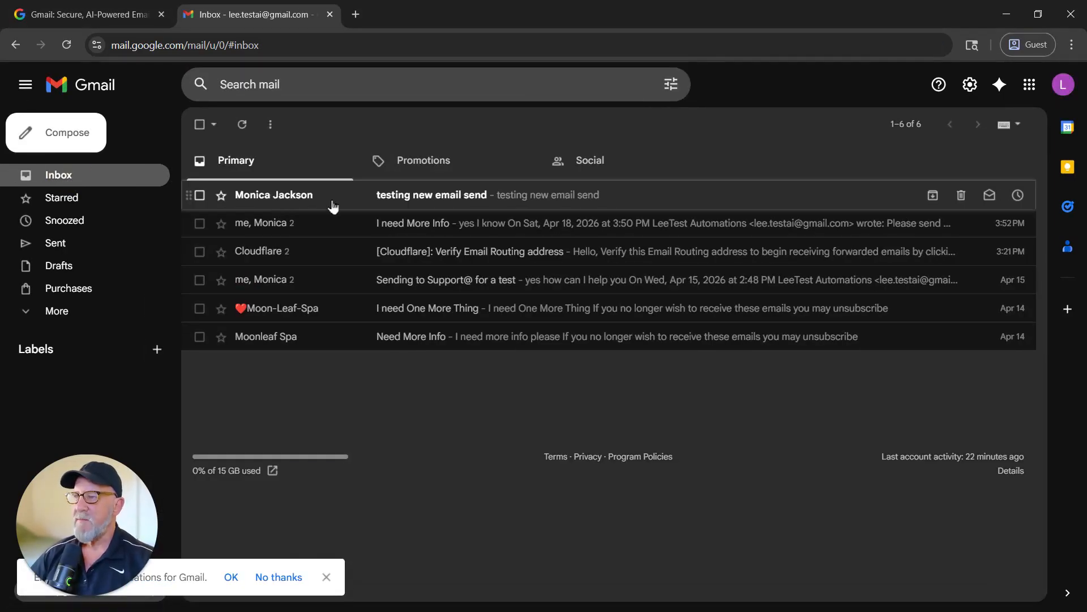
{"action": "left_click", "coordinate": [474, 195]}
{"action": "left_click", "coordinate": [262, 212]}
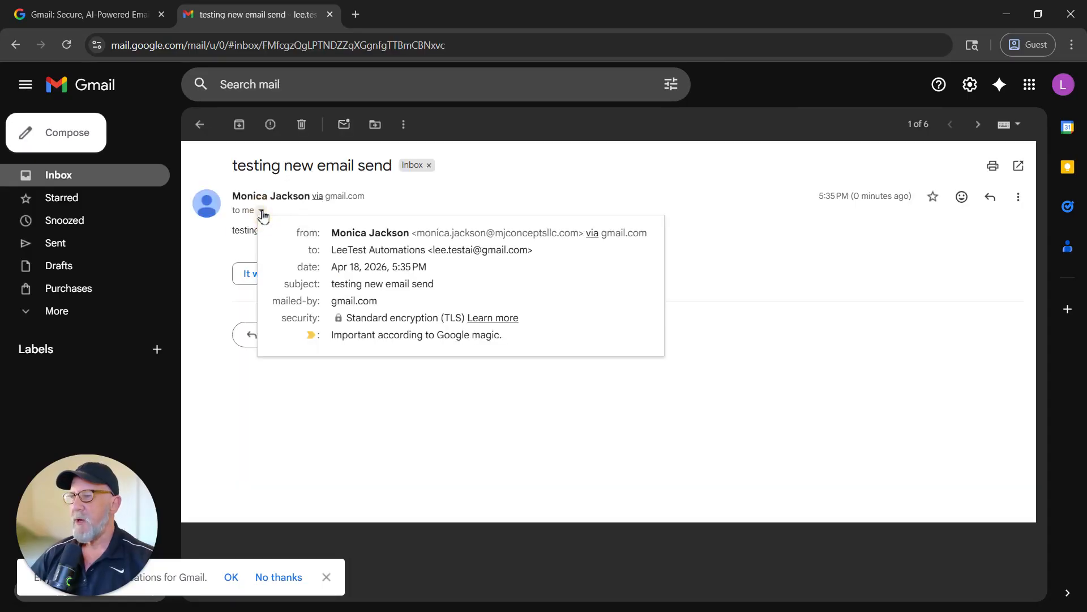
{"action": "left_click_drag", "start_coordinate": [419, 234], "coordinate": [577, 238]}
{"action": "key", "text": "alt+Tab"}
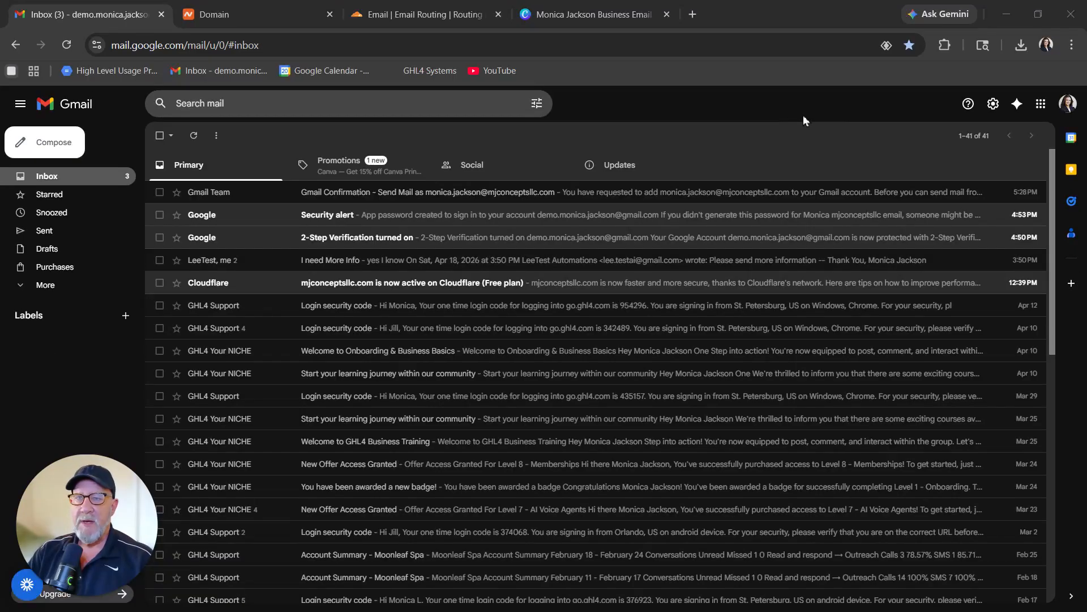
In the Signature settings, create a new empty signature named with the user's first name plus 'Business'.
{"action": "left_click", "coordinate": [993, 103]}
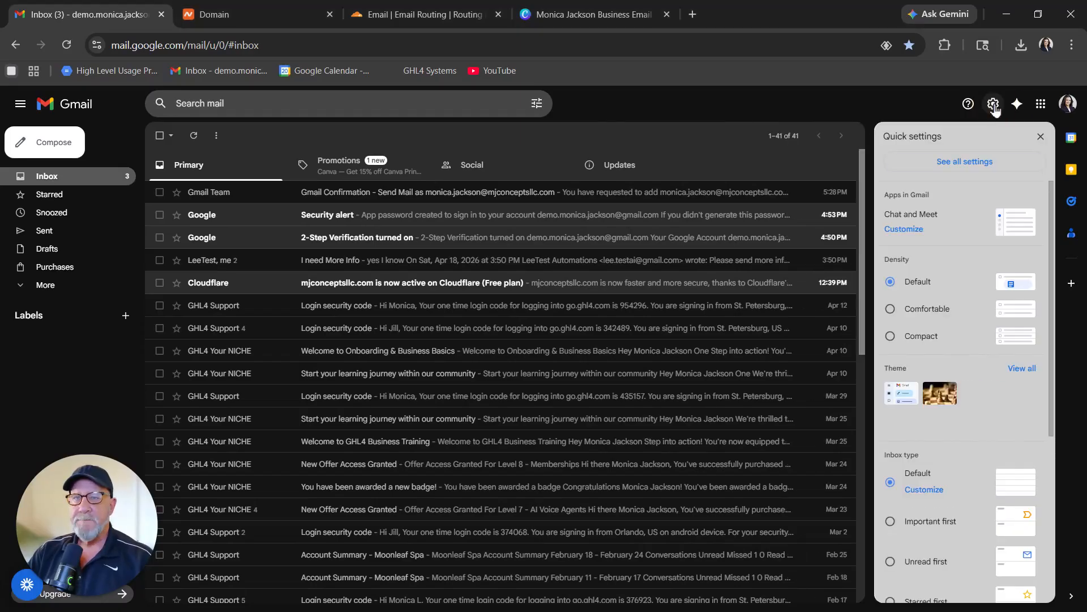
{"action": "left_click", "coordinate": [955, 165]}
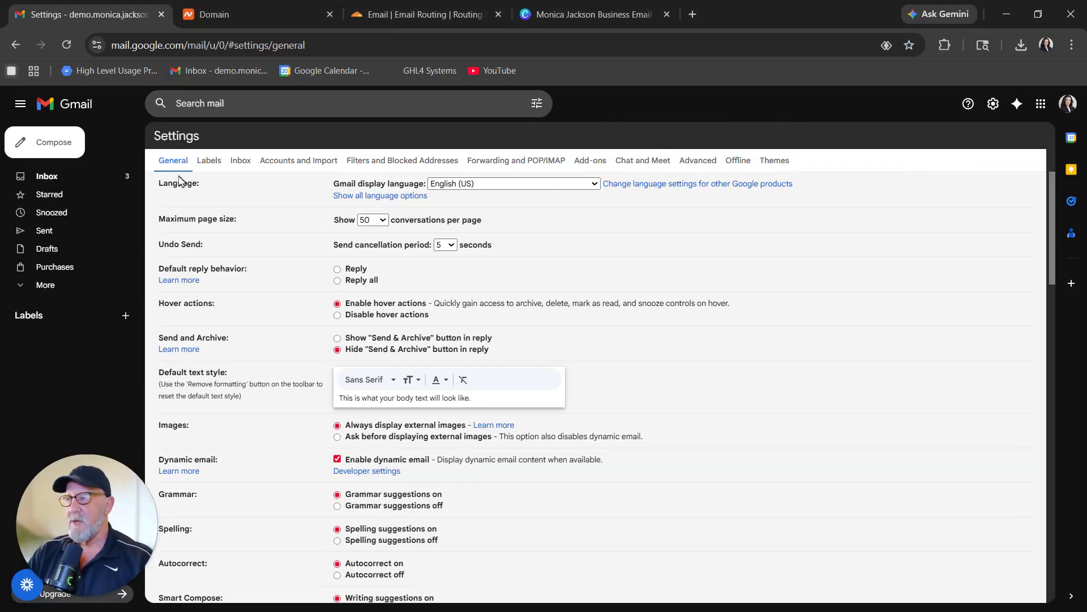
{"action": "scroll", "coordinate": [510, 407], "scroll_direction": "down", "scroll_amount": 5}
{"action": "scroll", "coordinate": [509, 406], "scroll_direction": "down", "scroll_amount": 12}
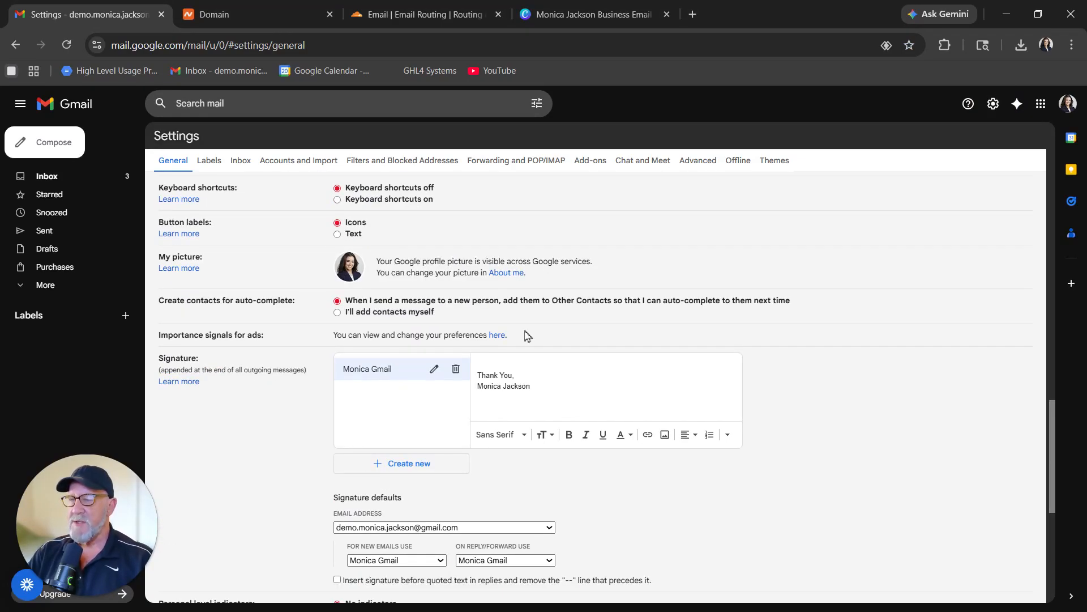
{"action": "left_click", "coordinate": [418, 465]}
{"action": "type", "text": "Monica Business"}
{"action": "left_click", "coordinate": [633, 392]}
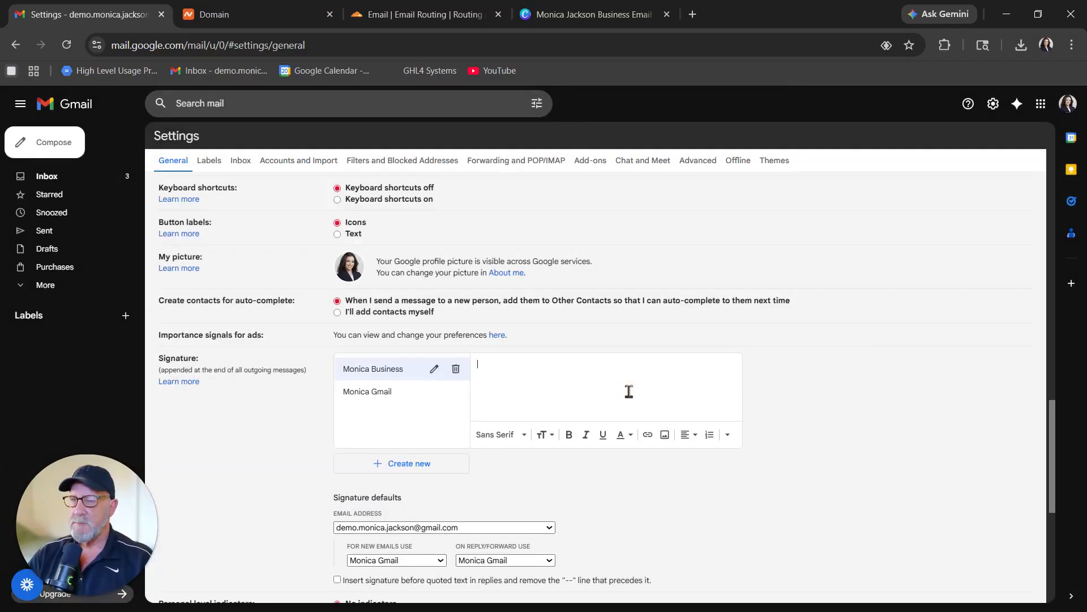
{"action": "left_click", "coordinate": [593, 14]}
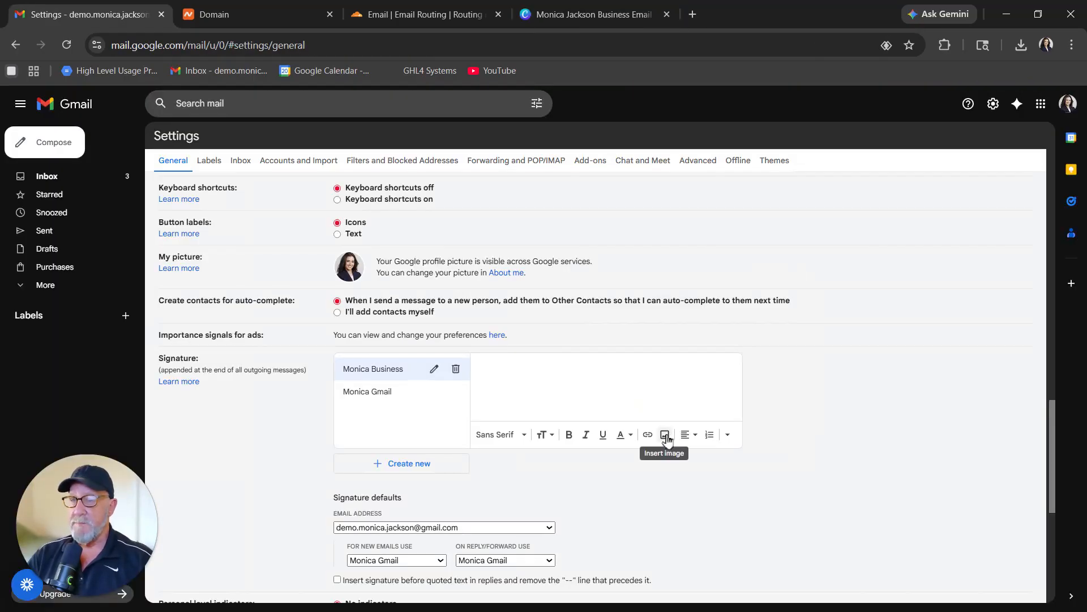
Insert the Canva signature PNG into the business signature by uploading it through Google Drive.
{"action": "left_click", "coordinate": [665, 437]}
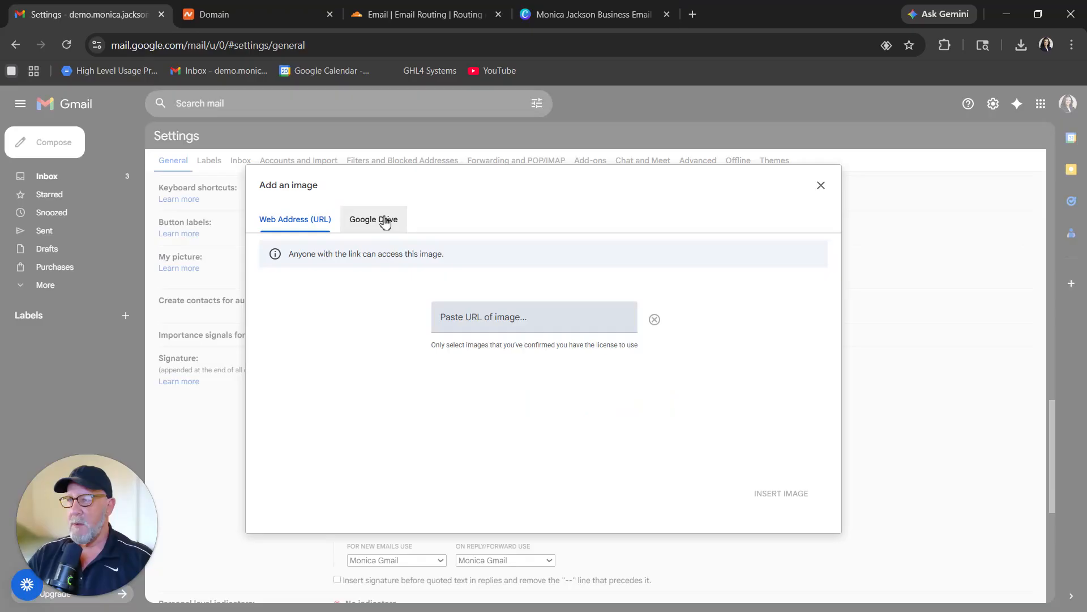
{"action": "left_click", "coordinate": [382, 222]}
{"action": "left_click", "coordinate": [272, 284]}
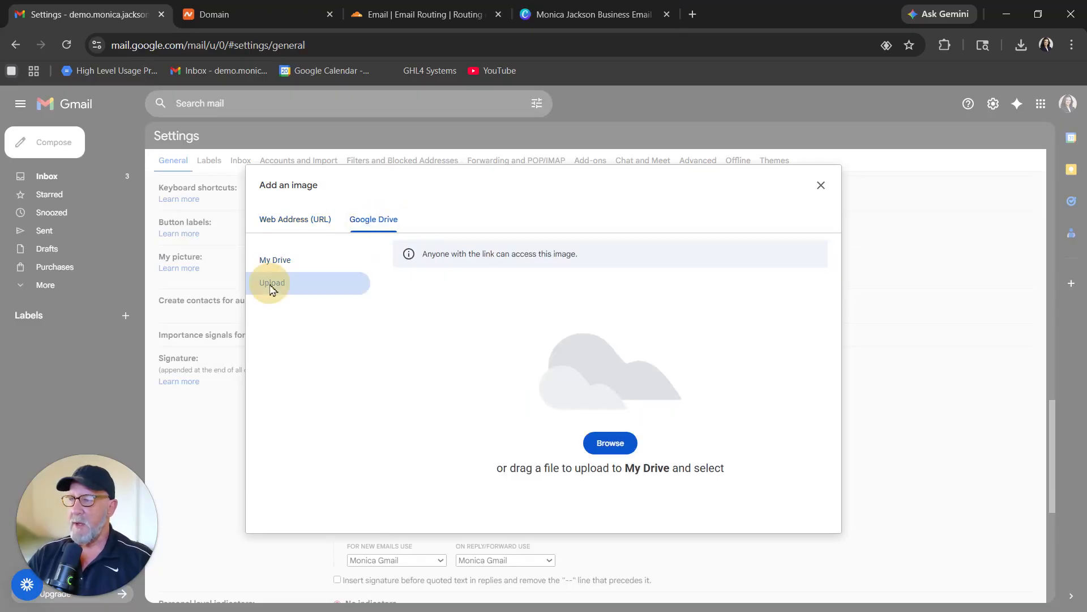
{"action": "left_click", "coordinate": [610, 448]}
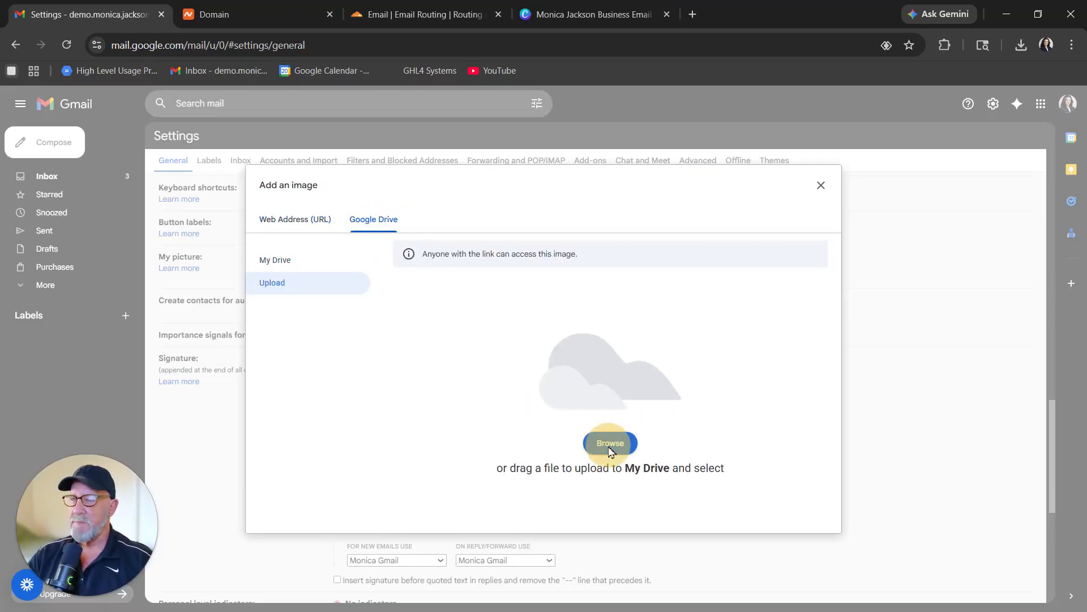
{"action": "double_click", "coordinate": [392, 138]}
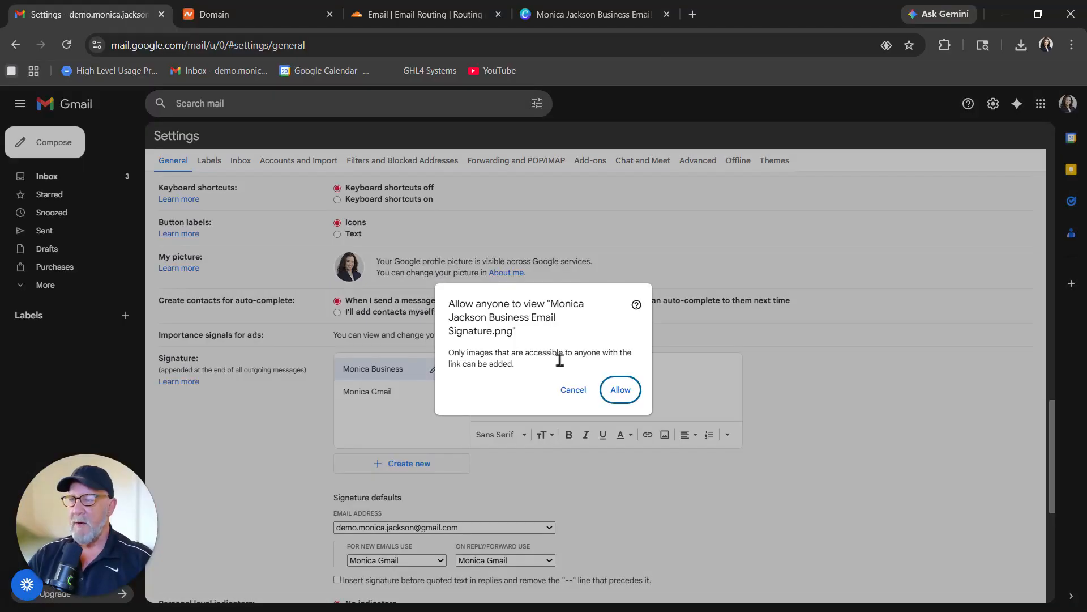
{"action": "left_click", "coordinate": [619, 391]}
{"action": "scroll", "coordinate": [605, 379], "scroll_direction": "down", "scroll_amount": 3}
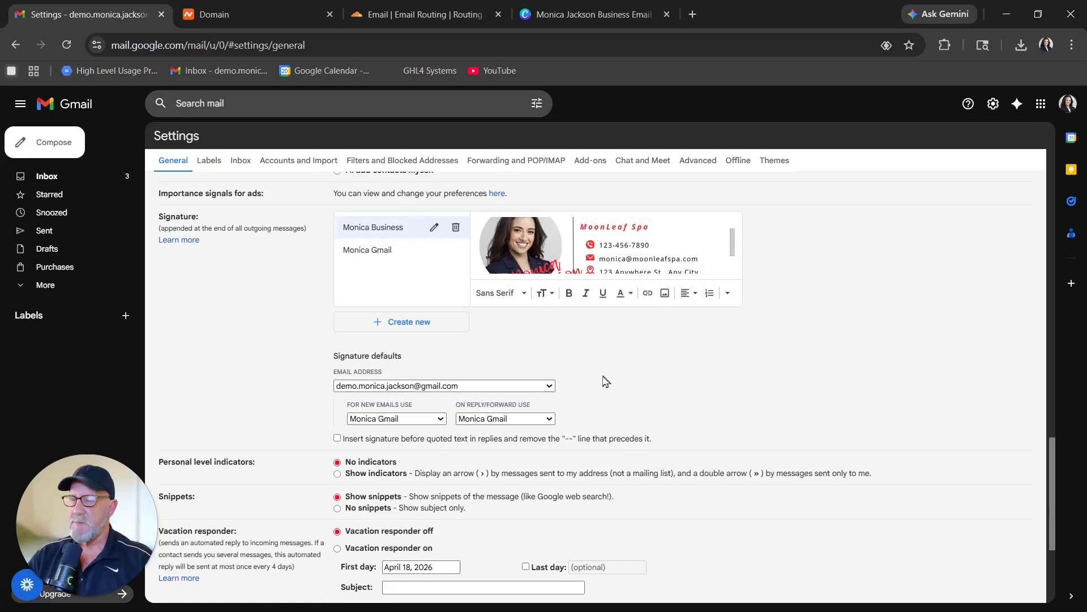
Set the business signature as default for new emails and replies from mjconceptsllc.com, then save.
{"action": "left_click", "coordinate": [549, 385]}
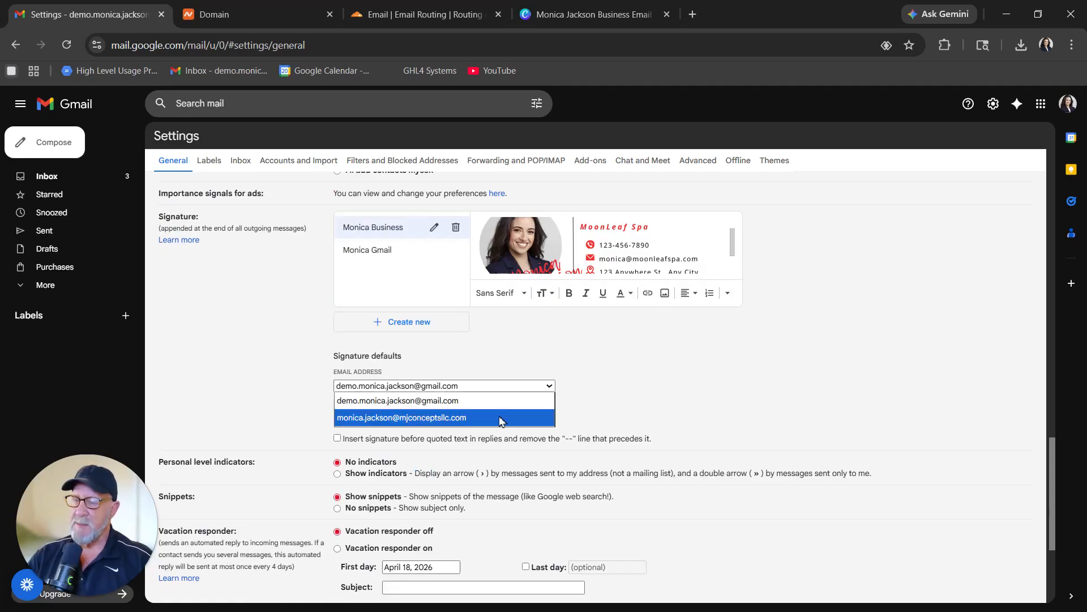
{"action": "left_click", "coordinate": [501, 420]}
{"action": "left_click", "coordinate": [396, 418]}
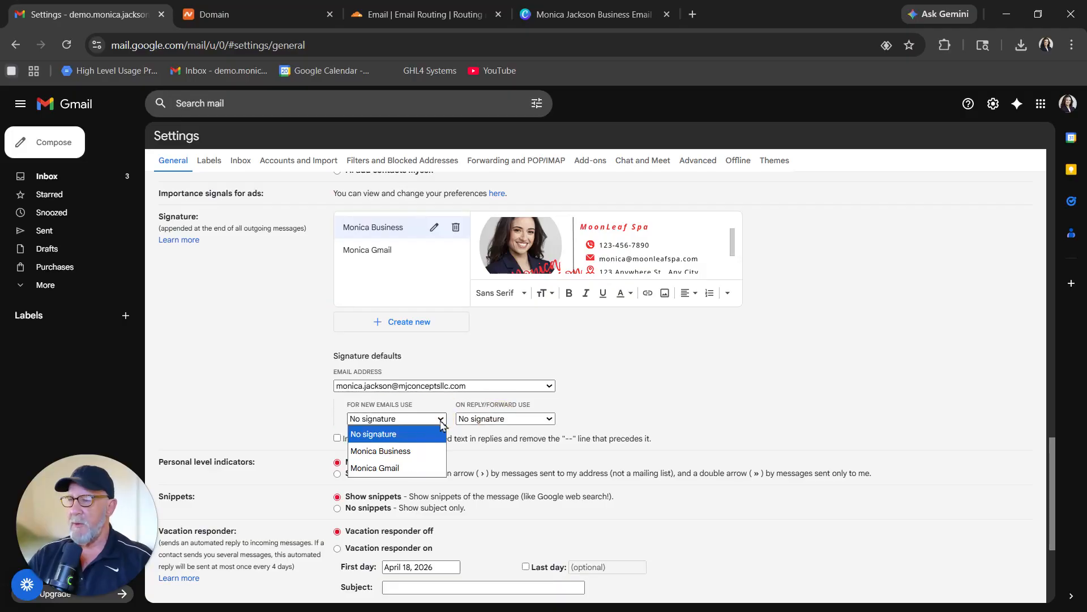
{"action": "left_click", "coordinate": [405, 453]}
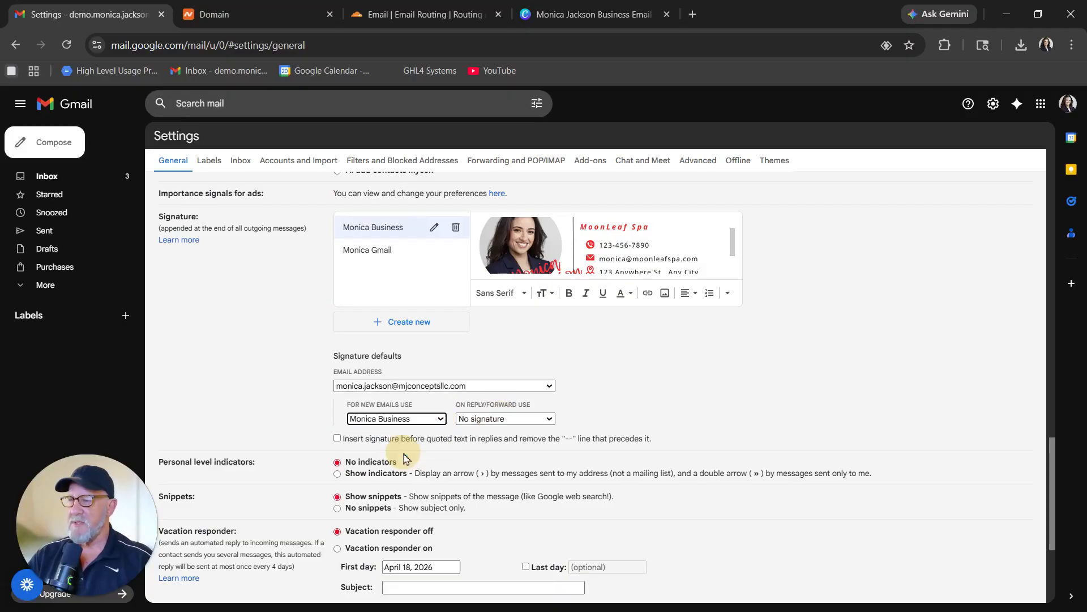
{"action": "left_click", "coordinate": [550, 420]}
{"action": "left_click", "coordinate": [530, 451]}
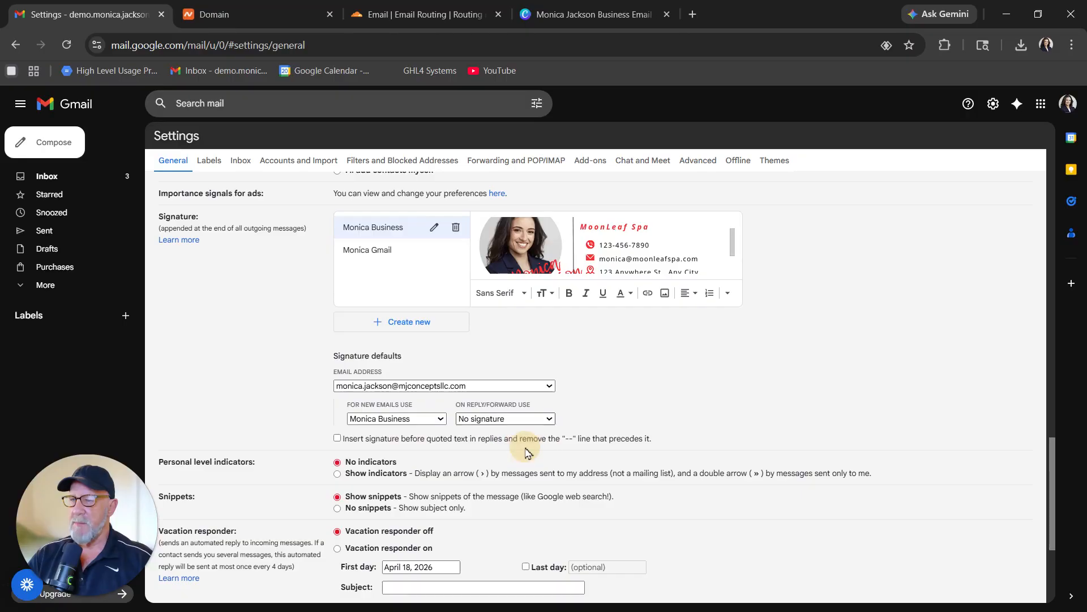
{"action": "scroll", "coordinate": [584, 418], "scroll_direction": "down", "scroll_amount": 3}
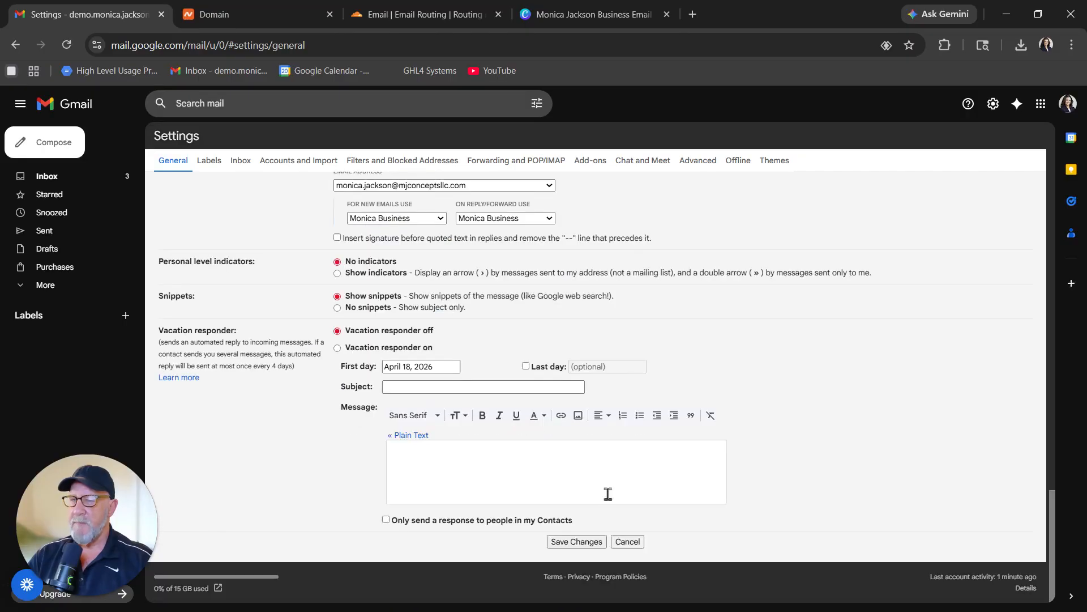
{"action": "left_click", "coordinate": [575, 541]}
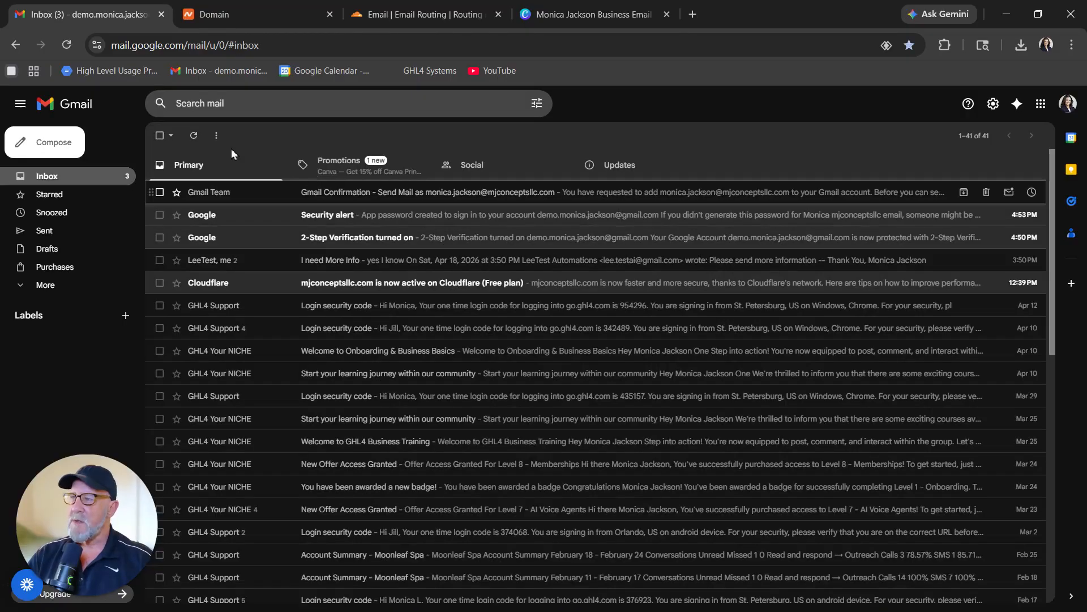
Compose a test message, toggle From between gmail.com and mjconceptsllc.com to compare signatures, then close it.
{"action": "left_click", "coordinate": [52, 151]}
{"action": "left_click", "coordinate": [915, 296]}
{"action": "left_click", "coordinate": [915, 336]}
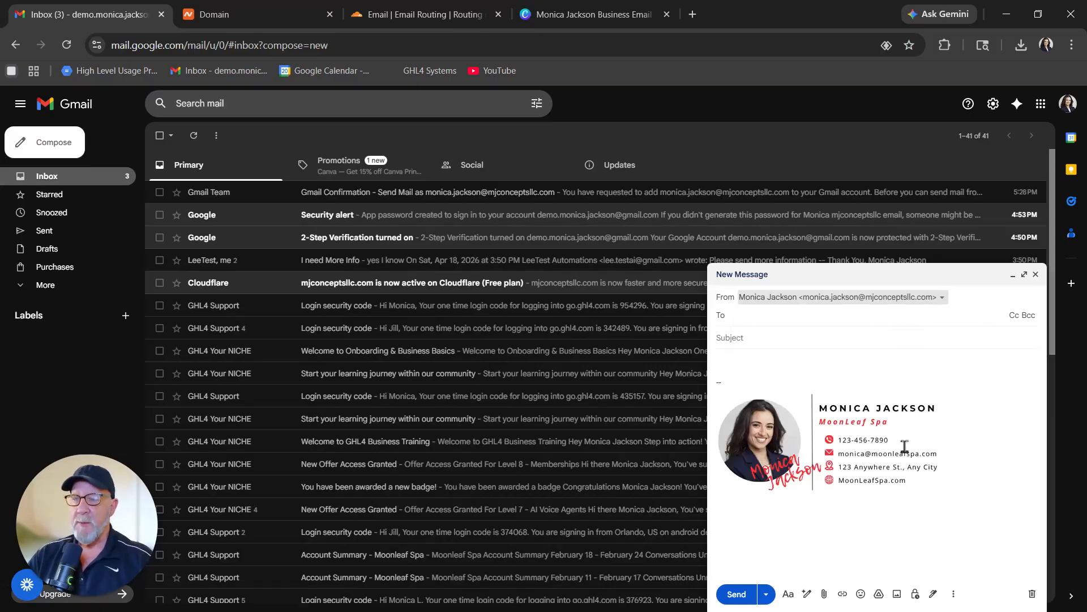
{"action": "left_click", "coordinate": [942, 297]}
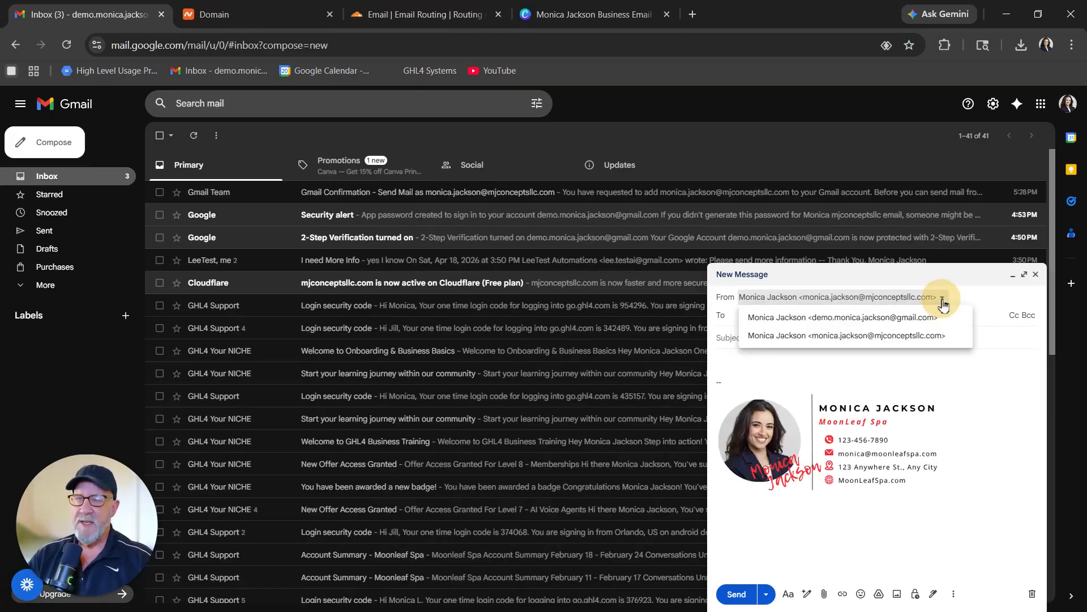
{"action": "left_click", "coordinate": [905, 319]}
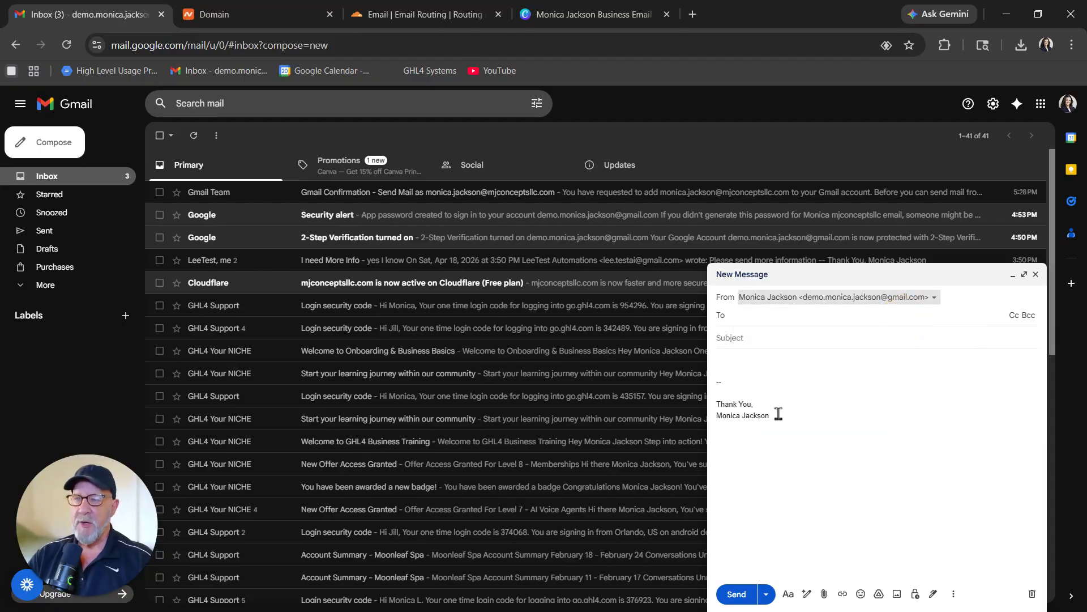
{"action": "left_click", "coordinate": [934, 300]}
{"action": "left_click", "coordinate": [912, 335]}
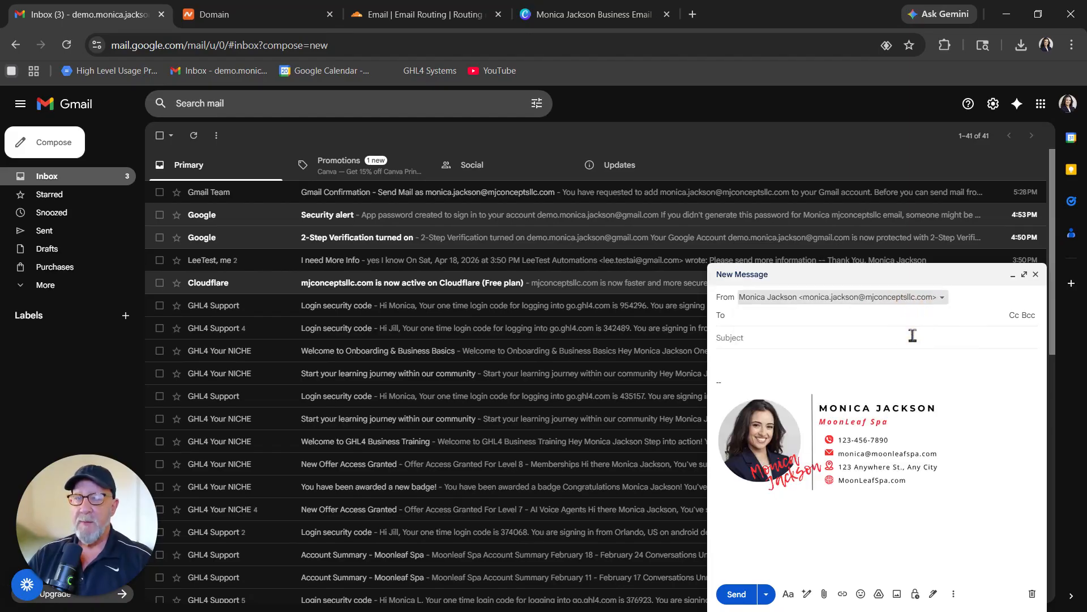
{"action": "left_click", "coordinate": [750, 321]}
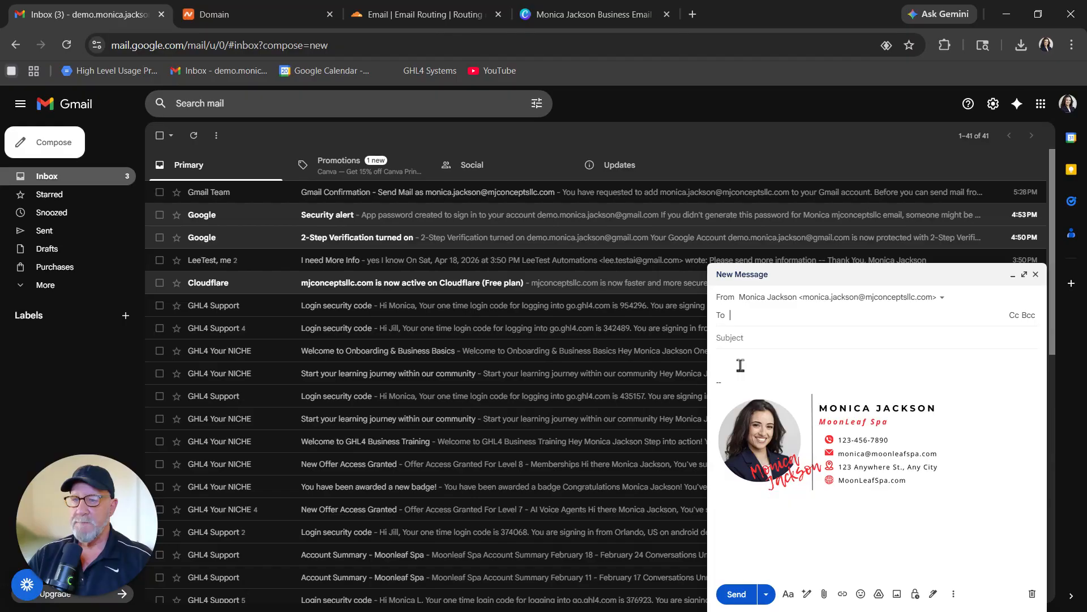
{"action": "key", "text": "Escape"}
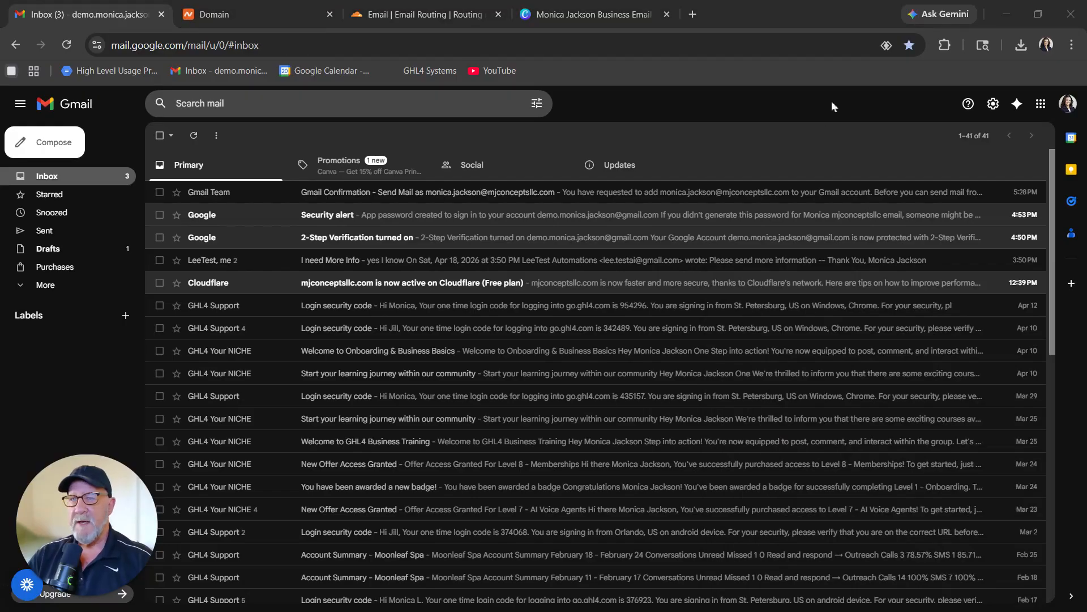
{"action": "left_click", "coordinate": [993, 104]}
In Accounts and Import, make mjconceptsllc.com the default send-as address and check it in a new message.
{"action": "left_click", "coordinate": [965, 162]}
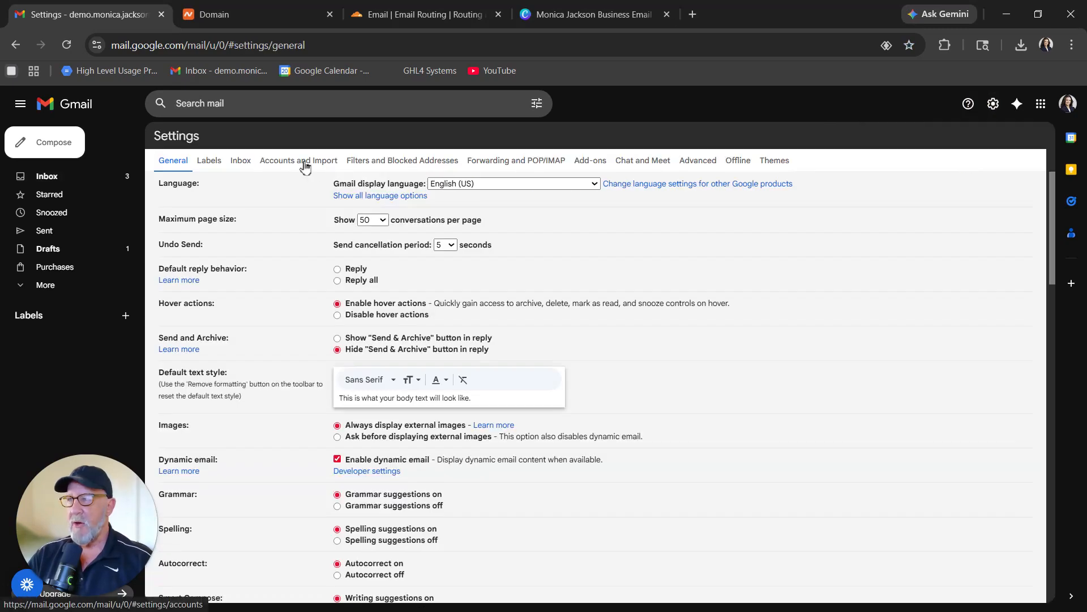
{"action": "left_click", "coordinate": [306, 162]}
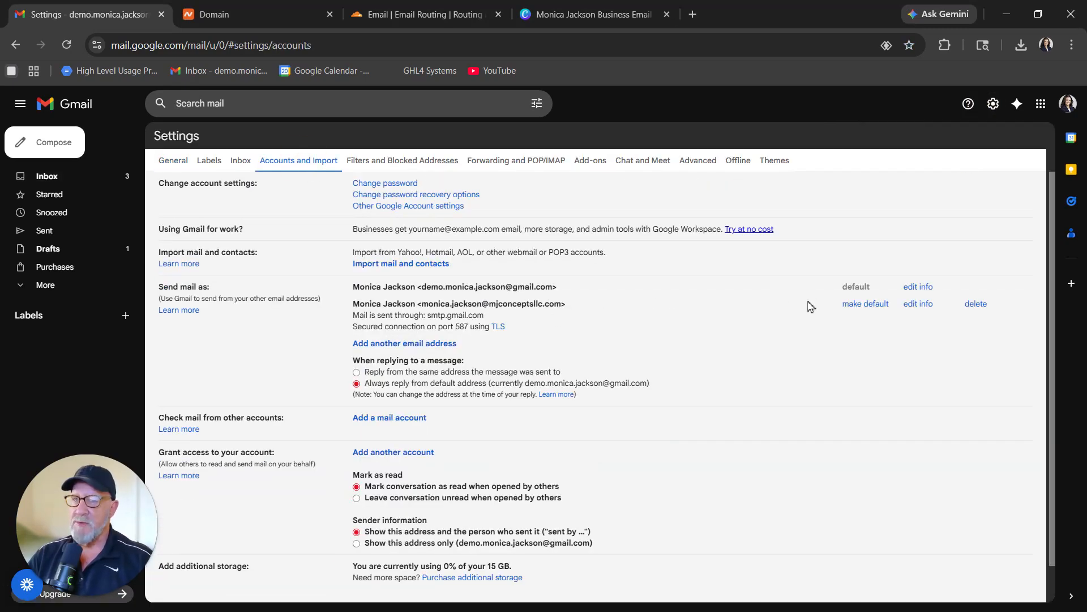
{"action": "left_click_drag", "start_coordinate": [489, 311], "coordinate": [566, 304]}
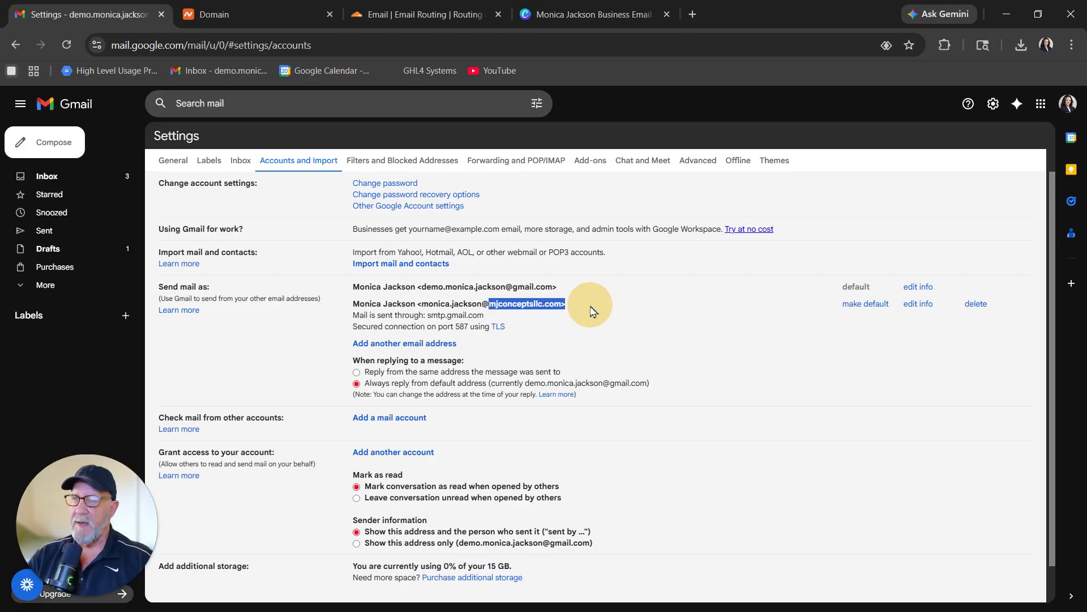
{"action": "left_click", "coordinate": [867, 306]}
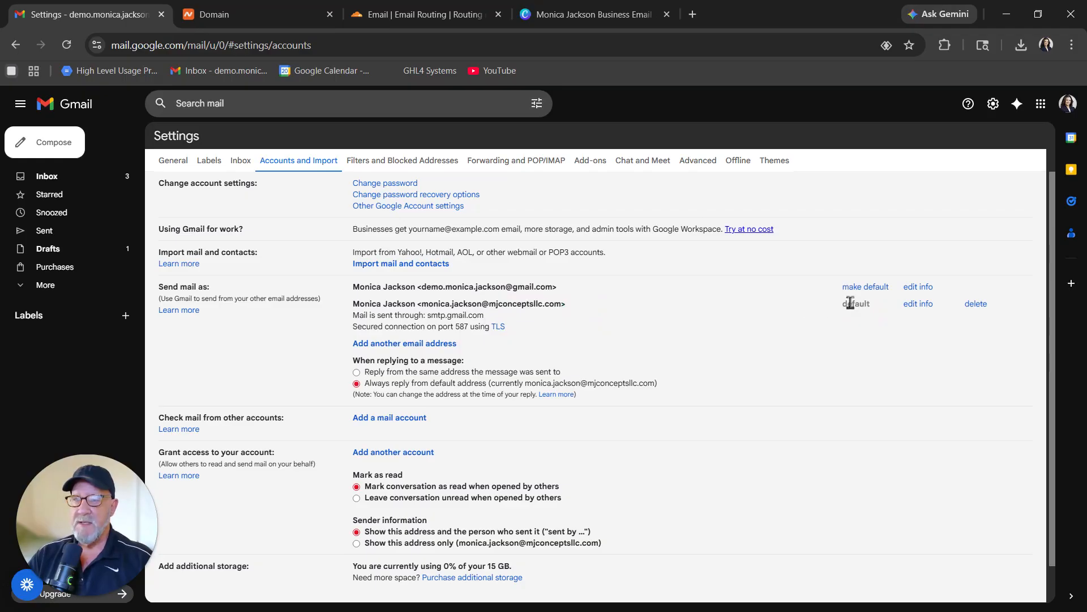
{"action": "left_click", "coordinate": [51, 144]}
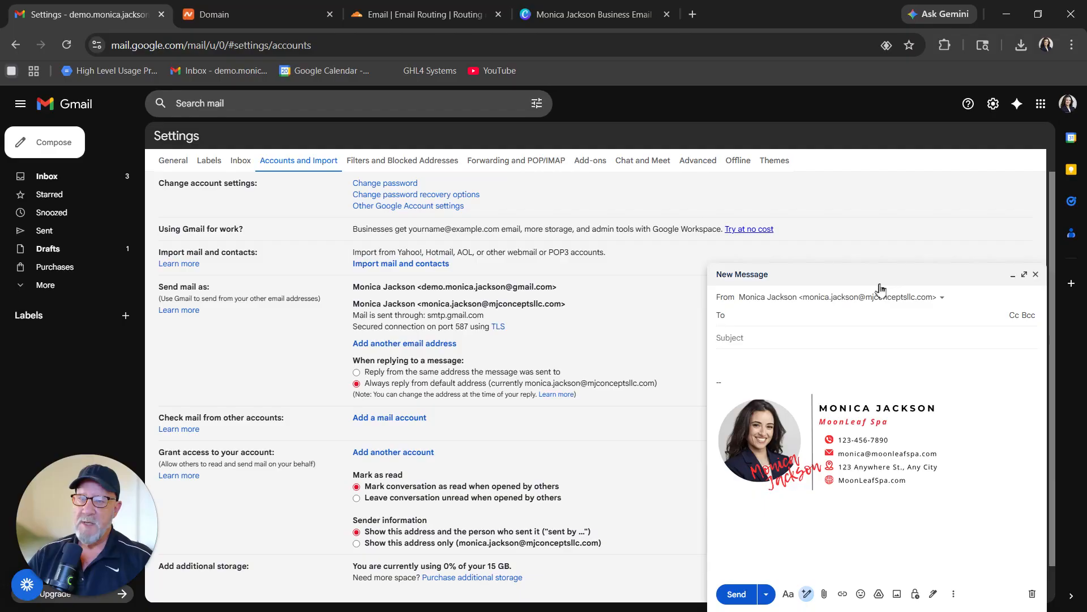
{"action": "key", "text": "Escape"}
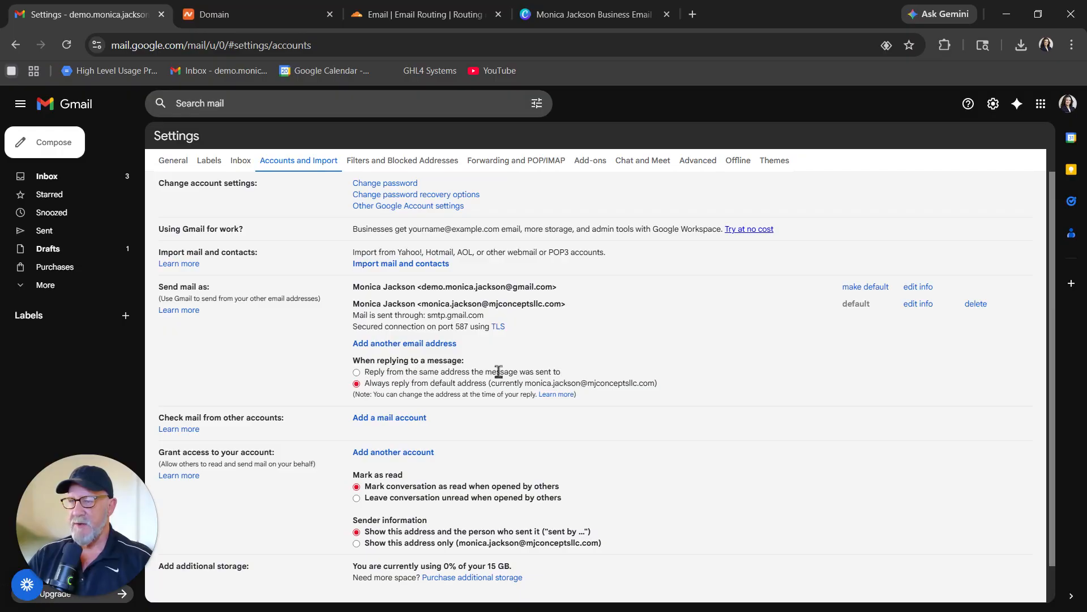
Set replies to always be sent from the default address.
{"action": "left_click", "coordinate": [356, 372]}
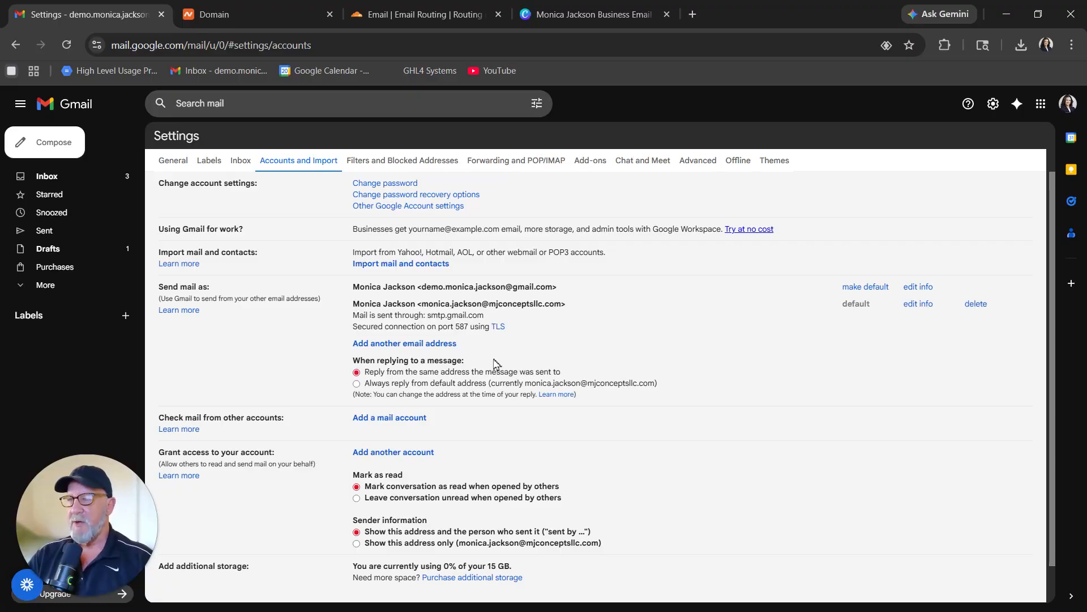
{"action": "scroll", "coordinate": [453, 363], "scroll_direction": "down", "scroll_amount": 1}
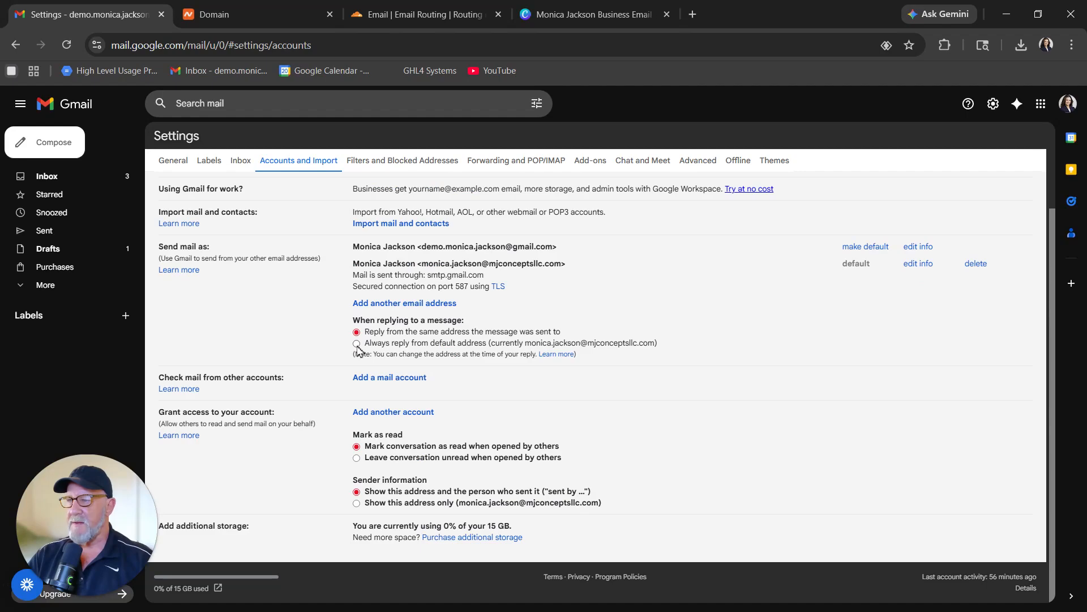
{"action": "left_click", "coordinate": [357, 344]}
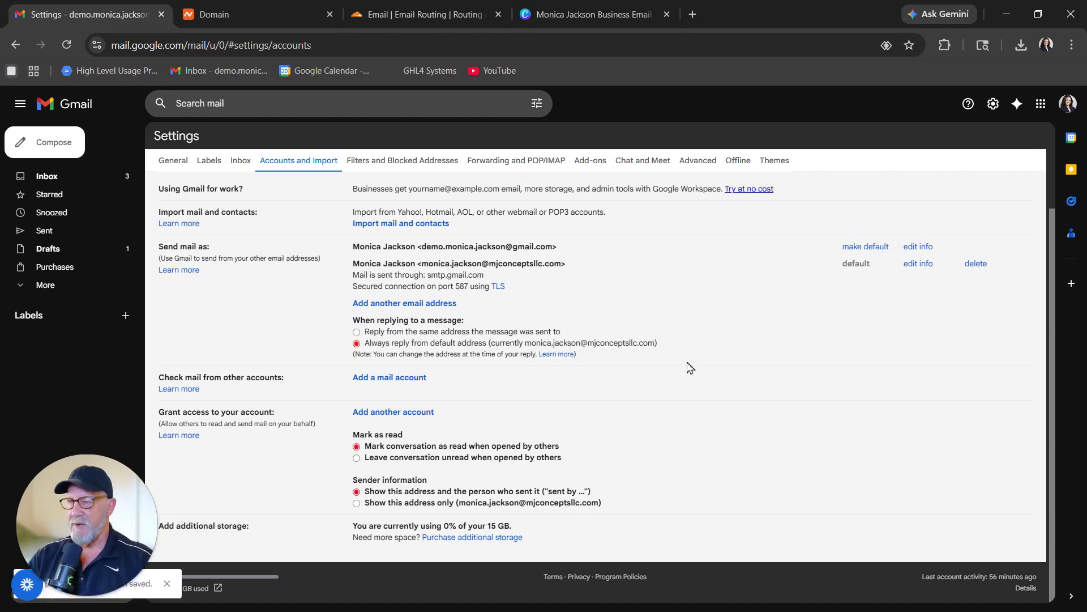
Check the 'via gmail.com' sending domain in the message details, then switch to the other browser window.
{"action": "left_click_drag", "start_coordinate": [525, 343], "coordinate": [682, 342]}
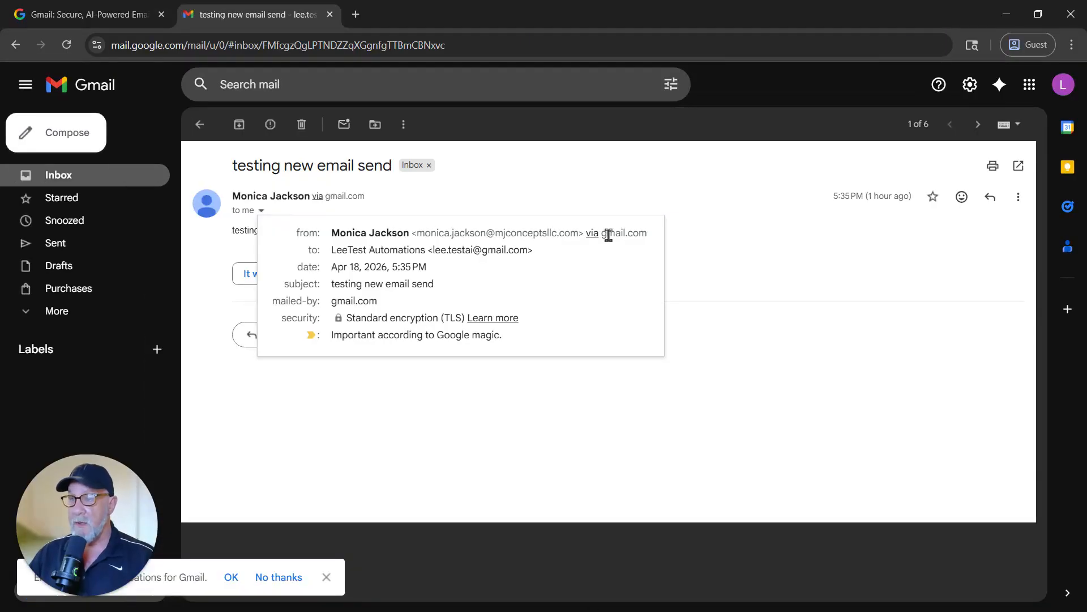
{"action": "left_click_drag", "start_coordinate": [606, 235], "coordinate": [649, 234]}
{"action": "left_click", "coordinate": [594, 276]}
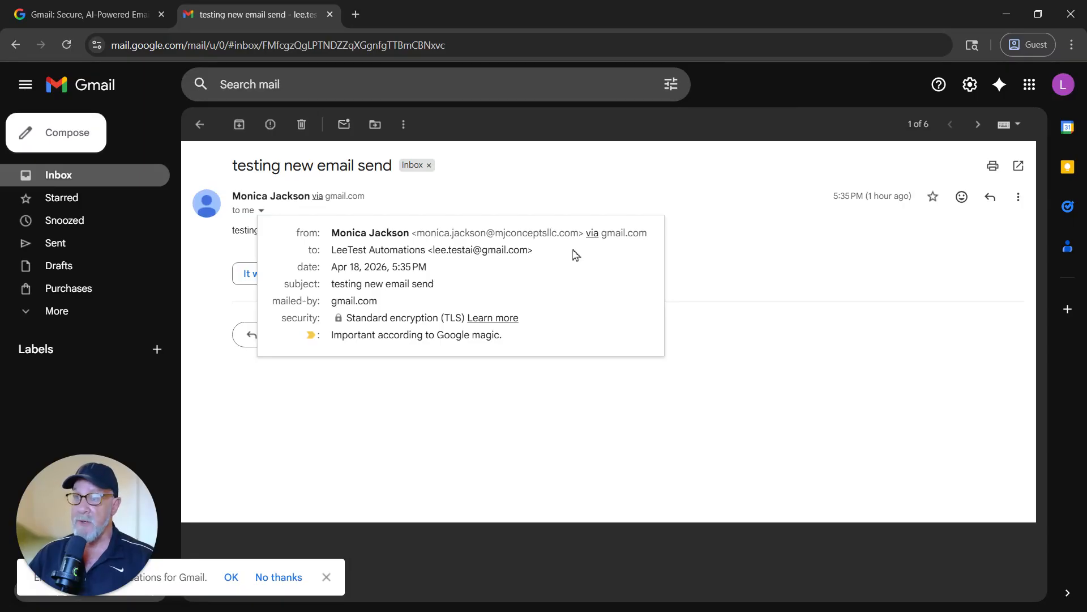
{"action": "key", "text": "alt+Tab"}
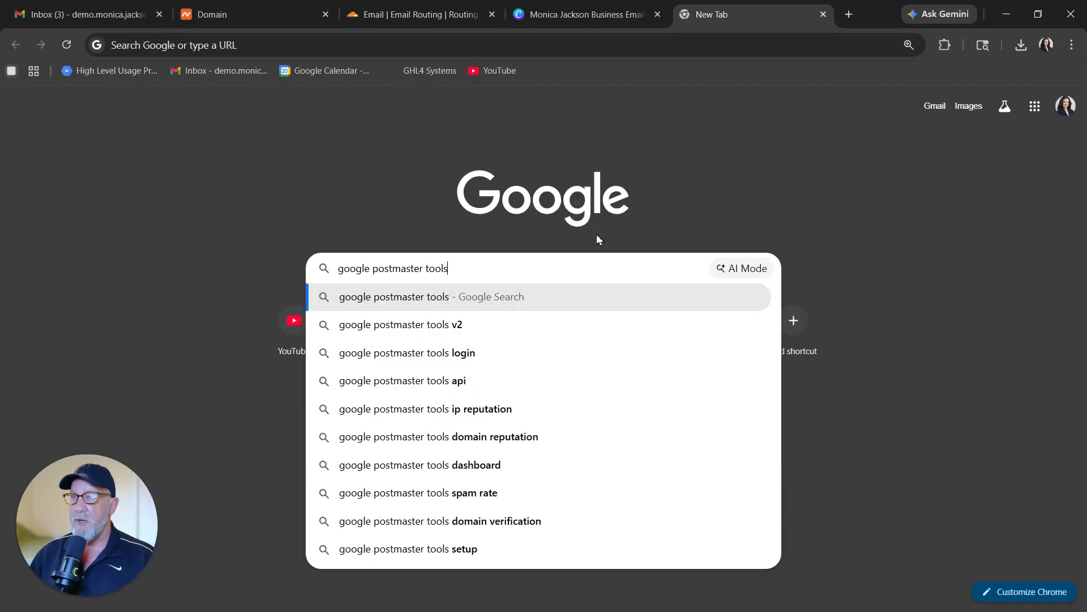
Search for Google Postmaster Tools, open the site, get started and begin adding a new domain.
{"action": "key", "text": "Return"}
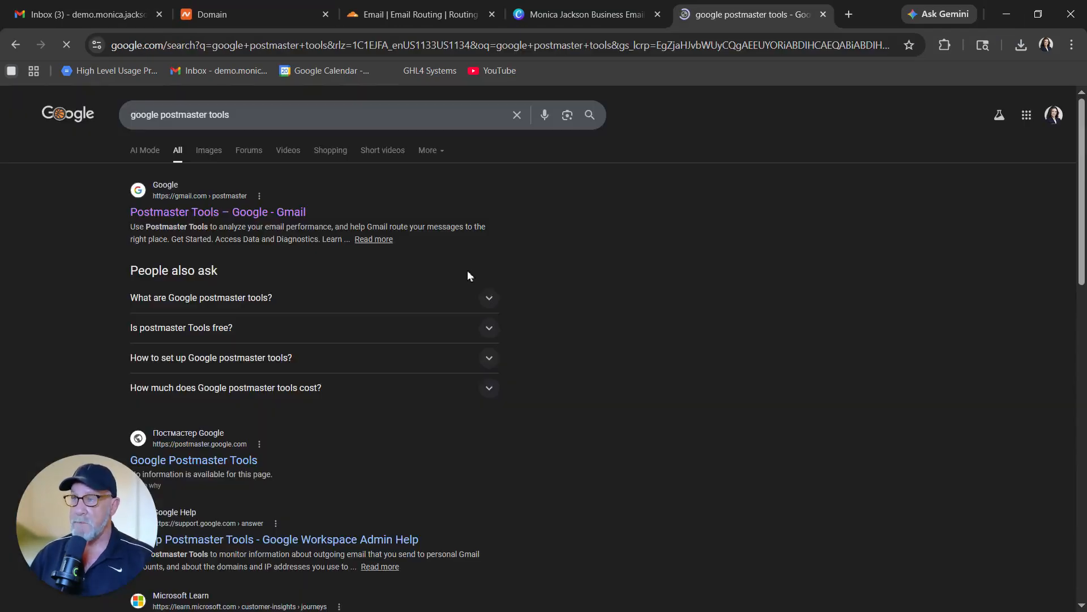
{"action": "left_click", "coordinate": [371, 240]}
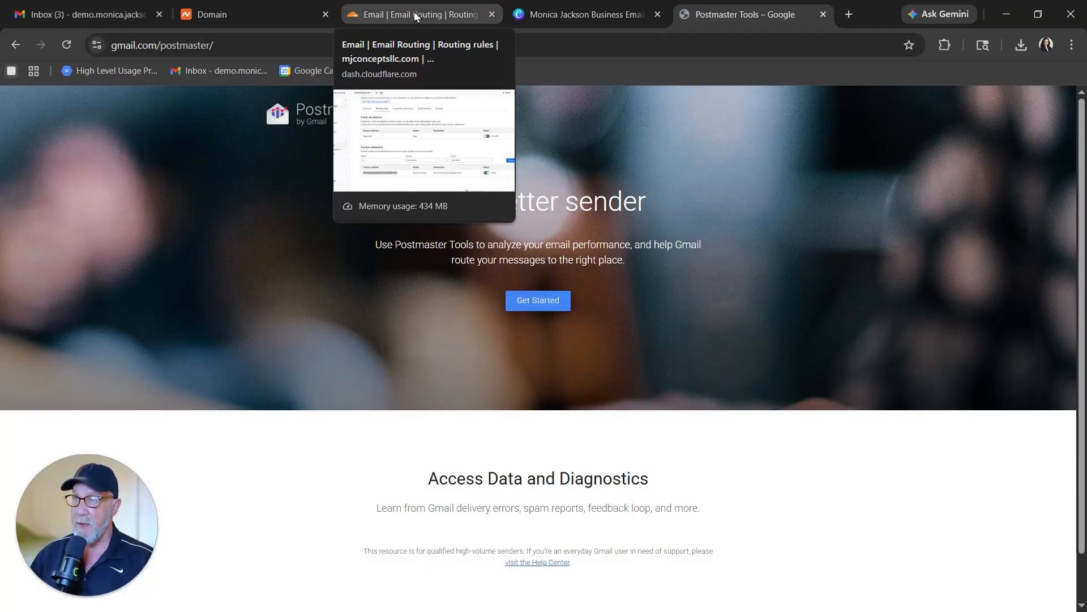
{"action": "left_click", "coordinate": [538, 304]}
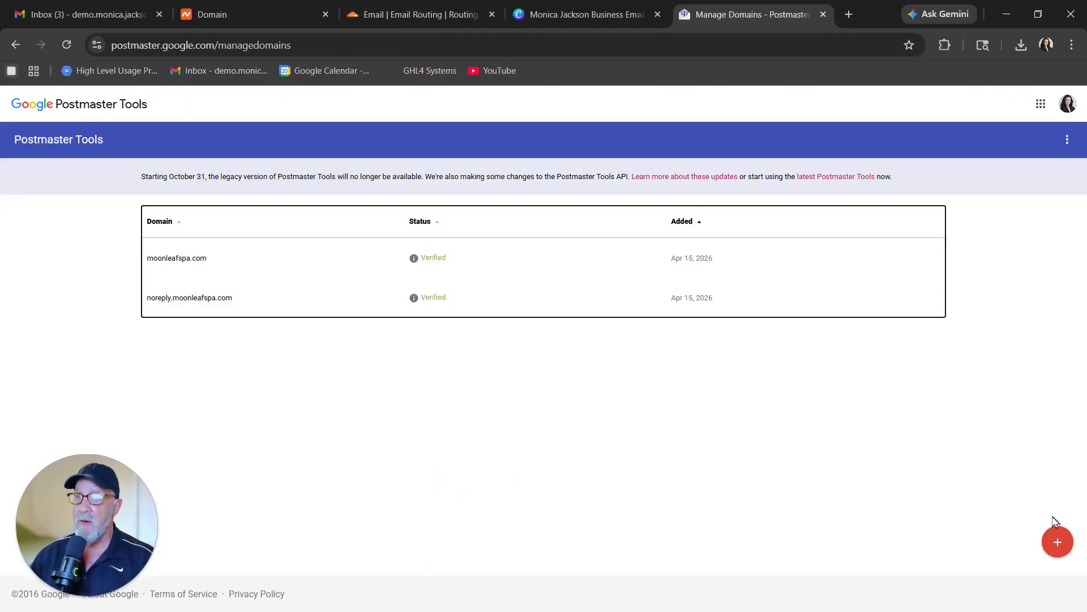
{"action": "left_click", "coordinate": [1057, 542]}
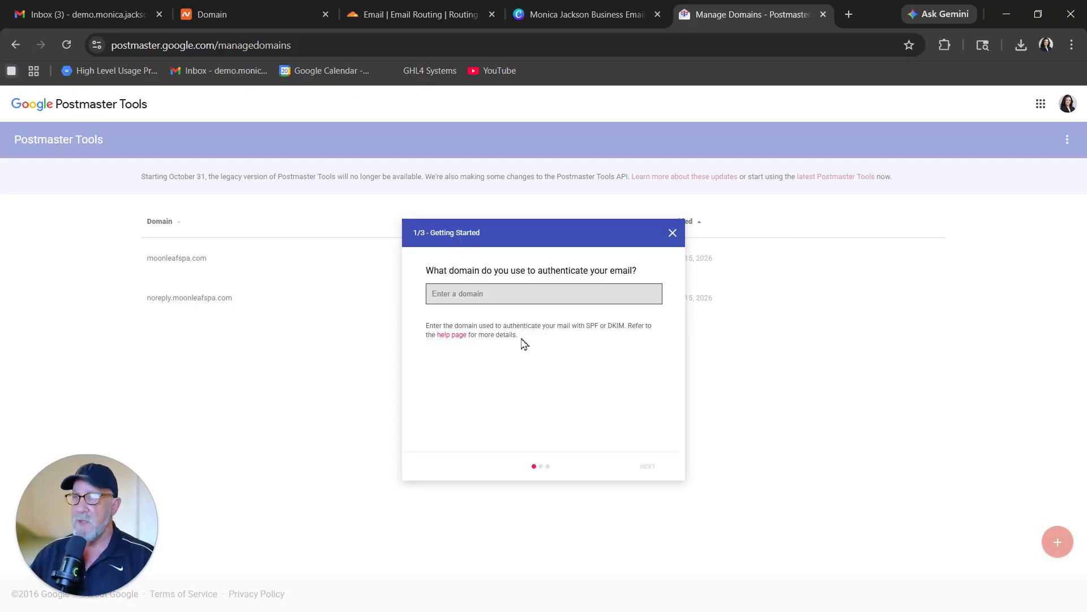
Add mjconceptsllc.com in Postmaster Tools and copy the TXT verification value it issues.
{"action": "left_click", "coordinate": [270, 14]}
{"action": "left_click_drag", "start_coordinate": [283, 111], "coordinate": [425, 107]}
{"action": "key", "text": "ctrl+c"}
{"action": "left_click", "coordinate": [753, 14]}
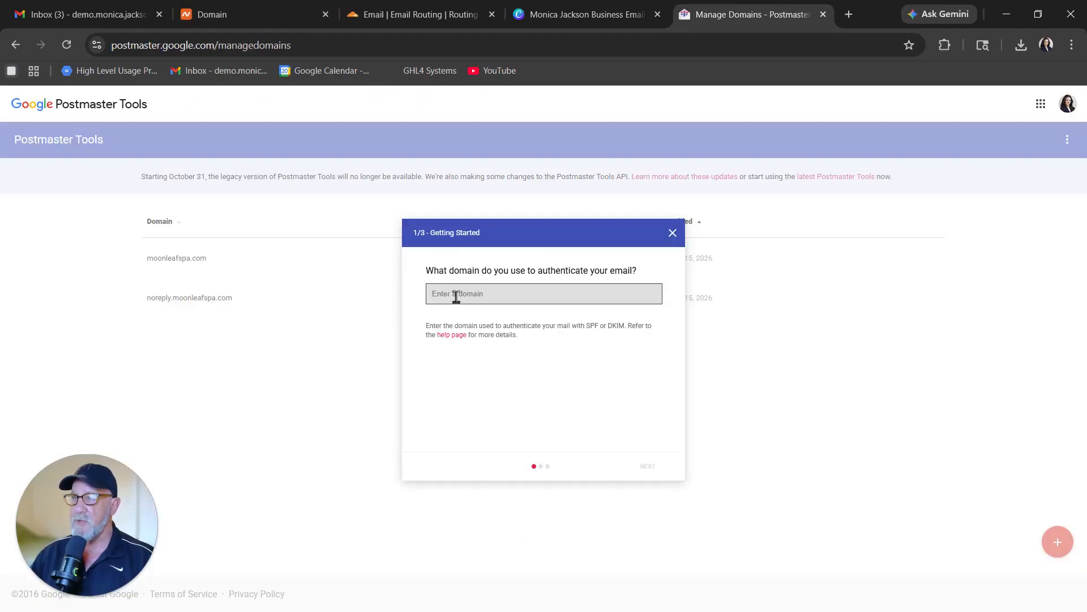
{"action": "key", "text": "ctrl+v"}
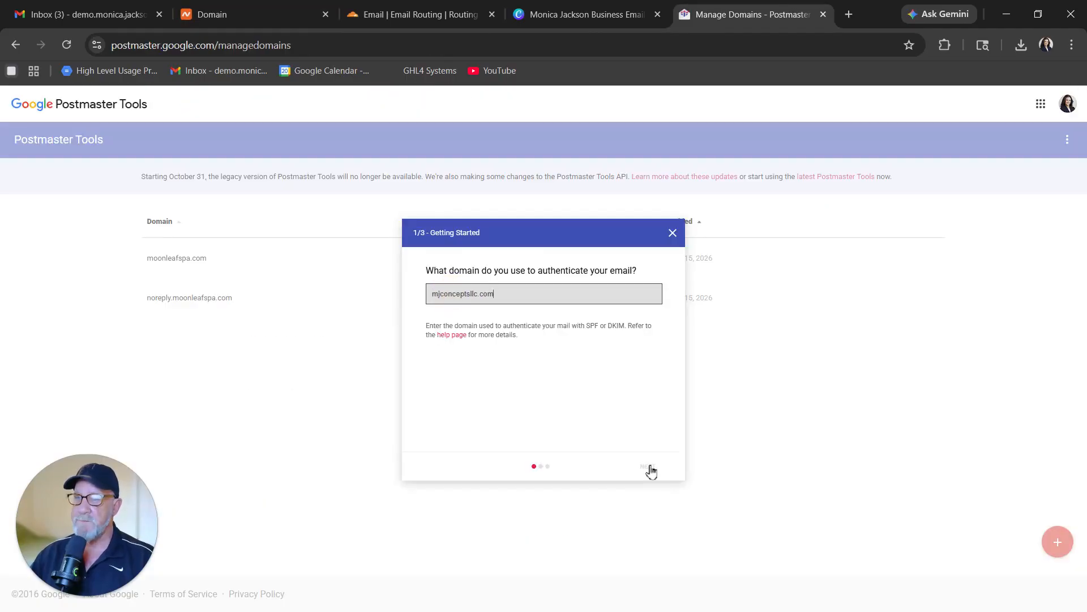
{"action": "left_click", "coordinate": [649, 467]}
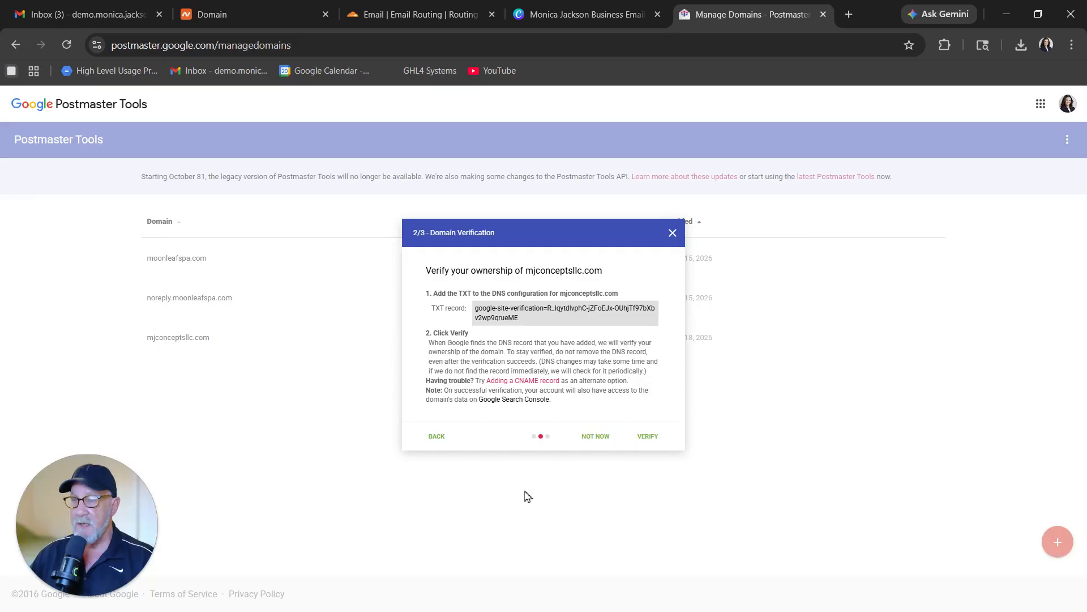
{"action": "triple_click", "coordinate": [479, 312]}
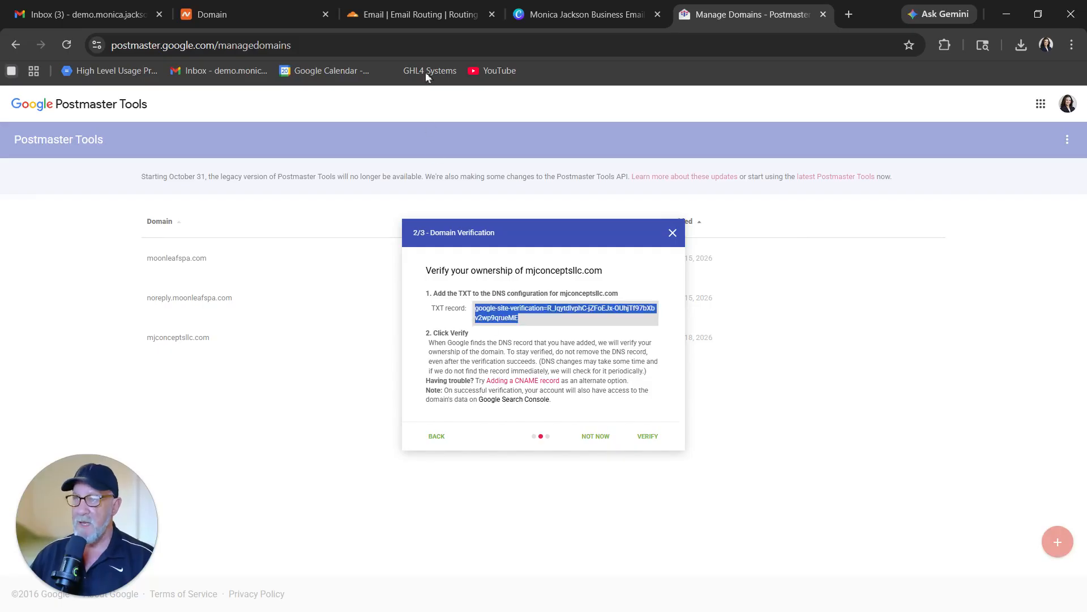
{"action": "left_click", "coordinate": [416, 16]}
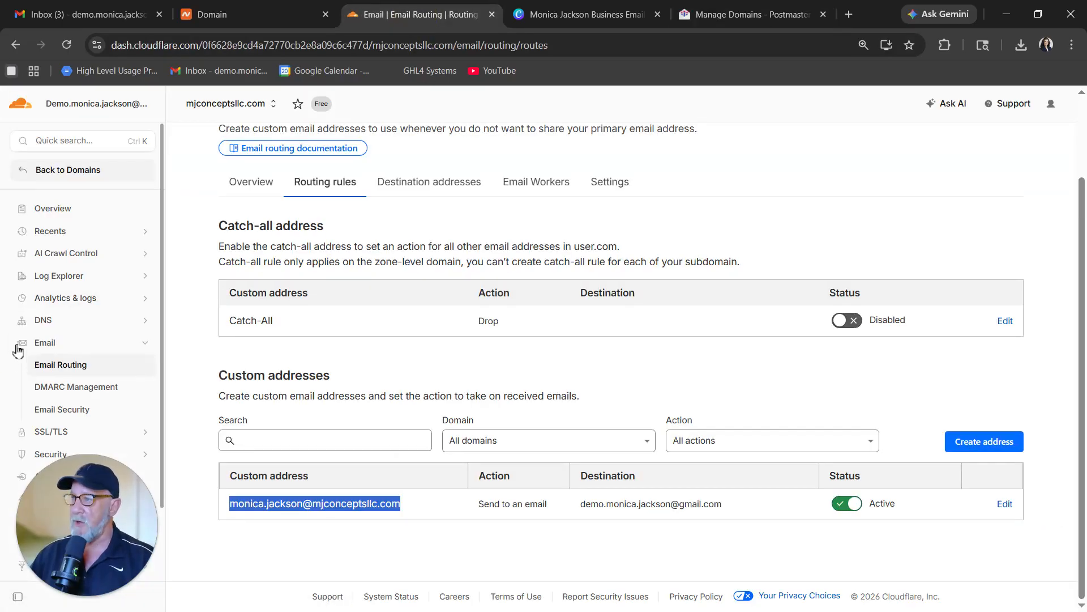
Start a new TXT record in Cloudflare DNS with the Google verification value as content.
{"action": "left_click", "coordinate": [54, 323]}
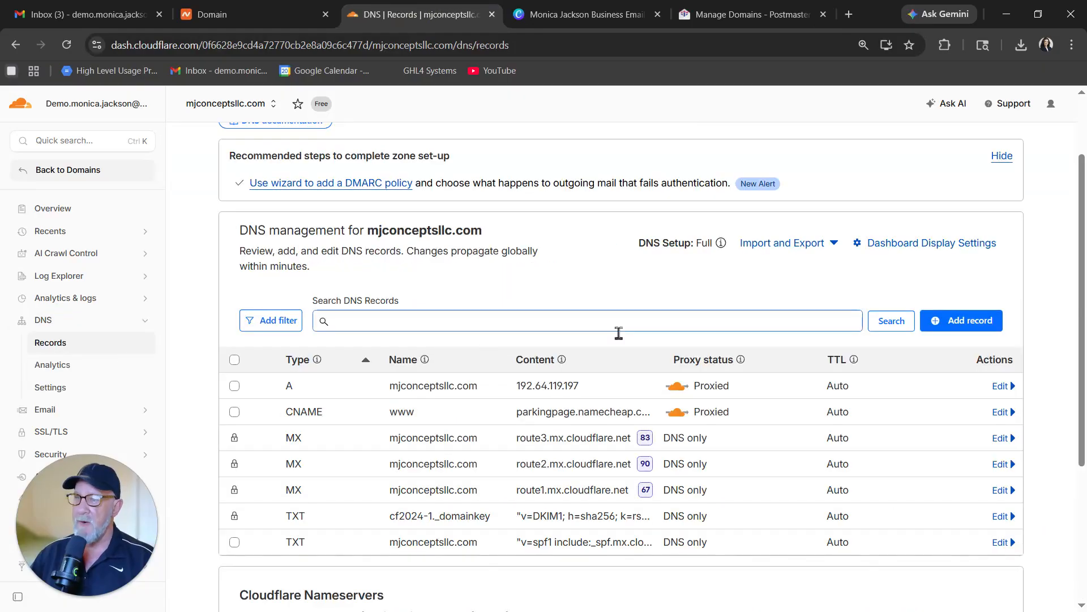
{"action": "left_click", "coordinate": [961, 321]}
{"action": "left_click", "coordinate": [375, 424]}
{"action": "scroll", "coordinate": [301, 498], "scroll_direction": "down", "scroll_amount": 5}
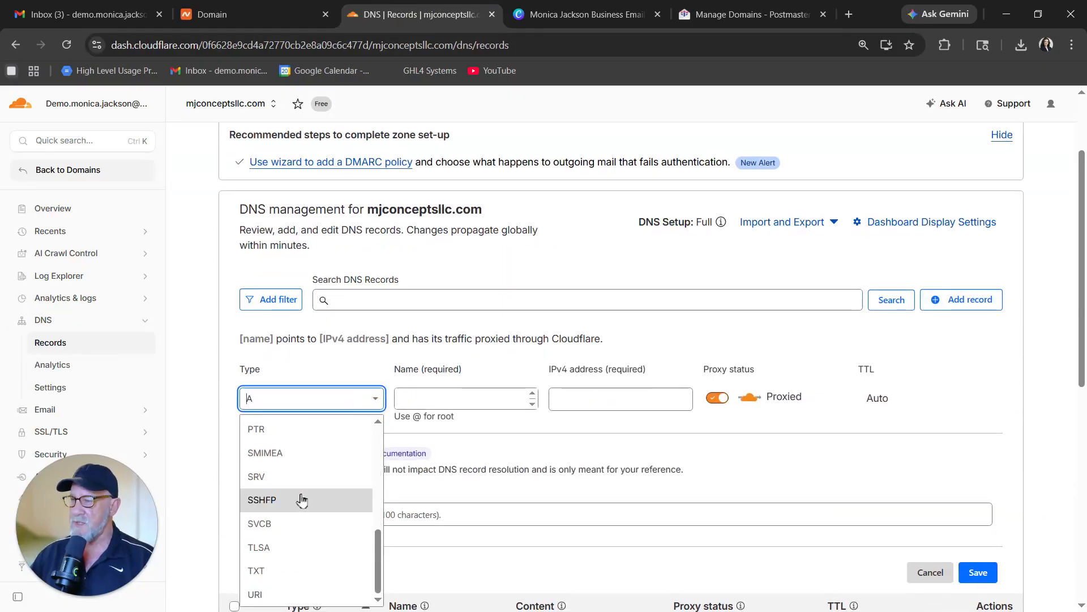
{"action": "left_click", "coordinate": [298, 568]}
{"action": "left_click", "coordinate": [273, 481]}
{"action": "right_click", "coordinate": [272, 480]}
{"action": "left_click", "coordinate": [305, 317]}
Set the TXT record's name to @ and save it.
{"action": "left_click", "coordinate": [365, 416]}
{"action": "right_click", "coordinate": [362, 415]}
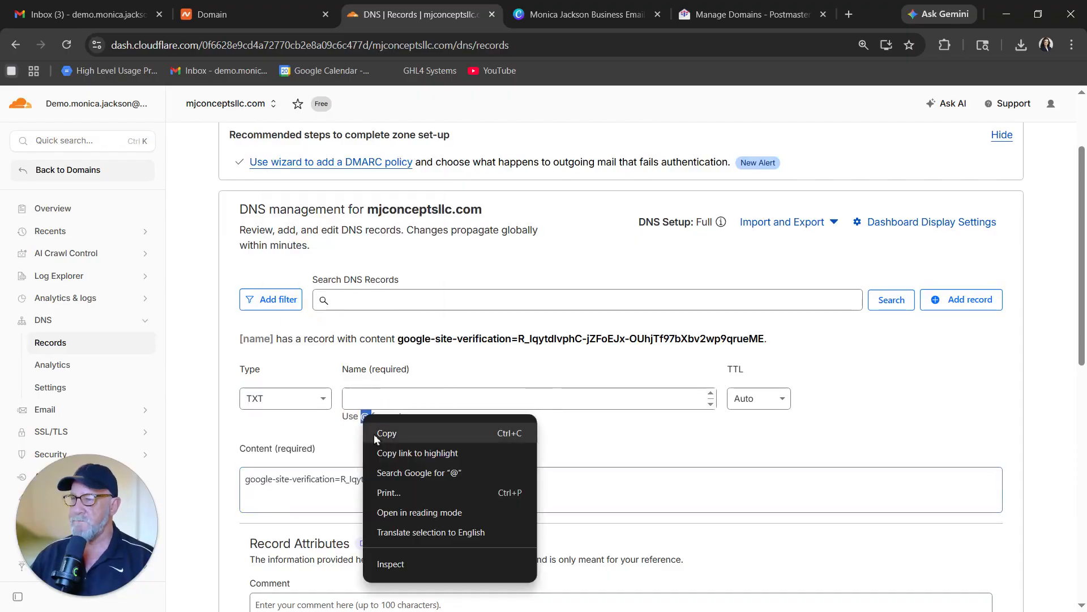
{"action": "left_click", "coordinate": [373, 434]}
{"action": "left_click", "coordinate": [367, 402]}
{"action": "right_click", "coordinate": [367, 403]}
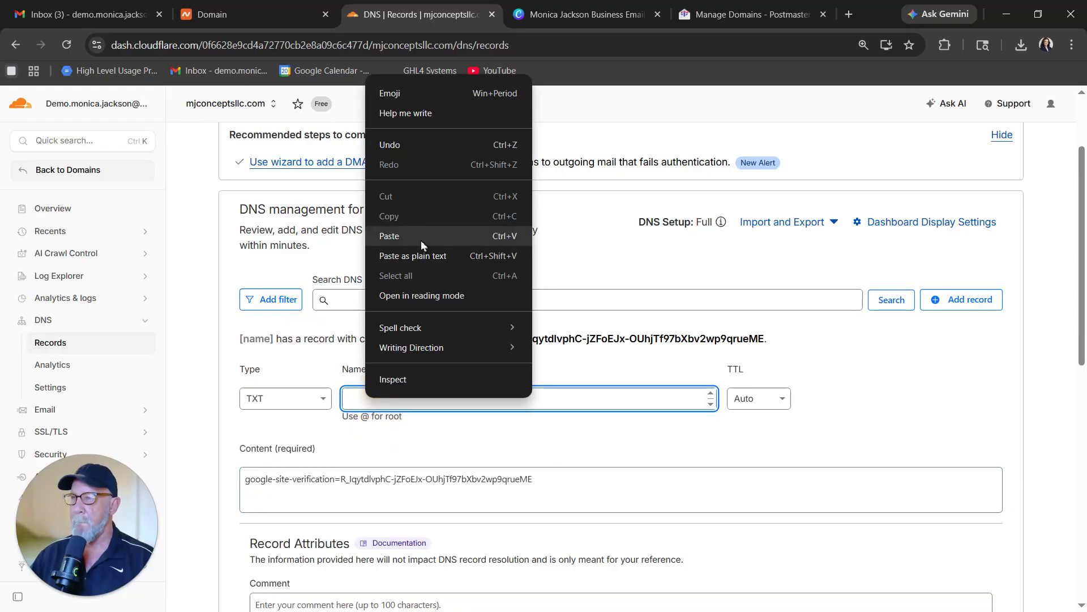
{"action": "left_click", "coordinate": [420, 240]}
{"action": "scroll", "coordinate": [643, 359], "scroll_direction": "down", "scroll_amount": 2}
{"action": "left_click", "coordinate": [977, 543]}
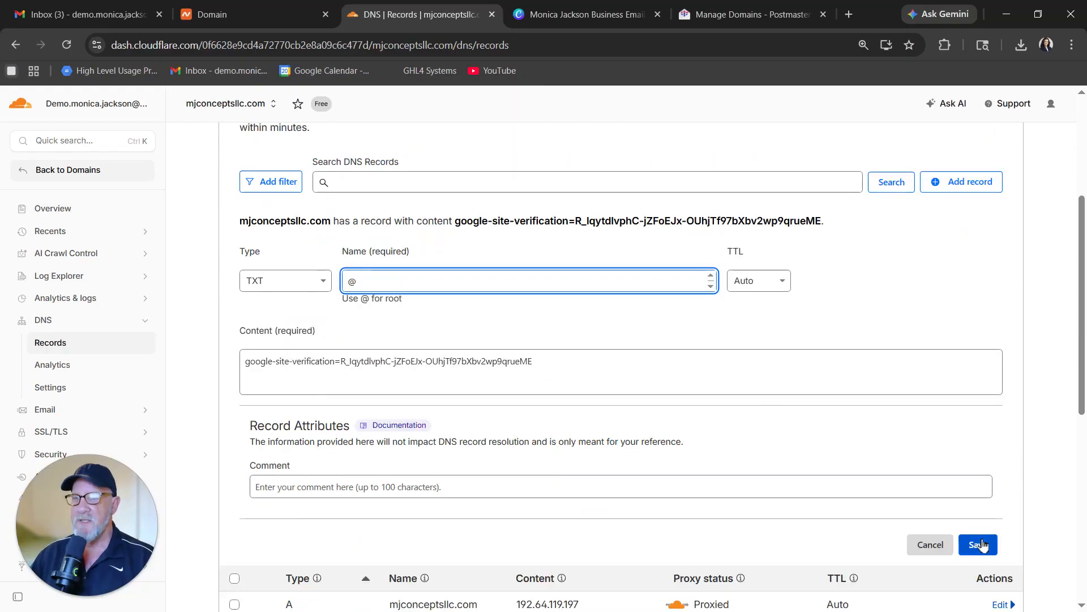
{"action": "left_click", "coordinate": [741, 15]}
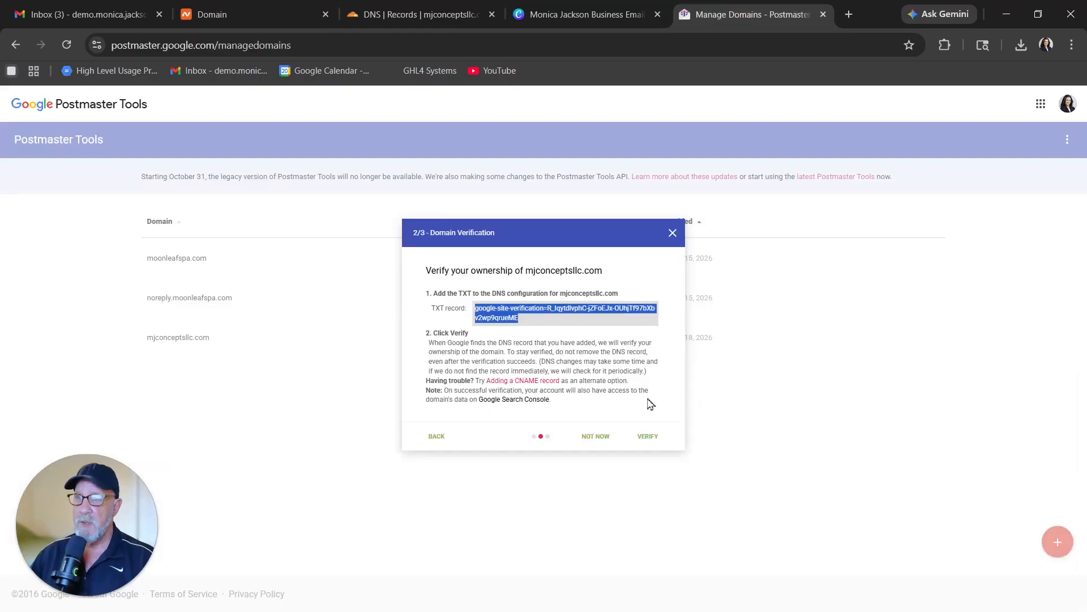
Verify mjconceptsllc.com in Postmaster Tools and confirm it shows as Verified in the domain list.
{"action": "left_click", "coordinate": [649, 437]}
{"action": "left_click_drag", "start_coordinate": [429, 276], "coordinate": [480, 286]}
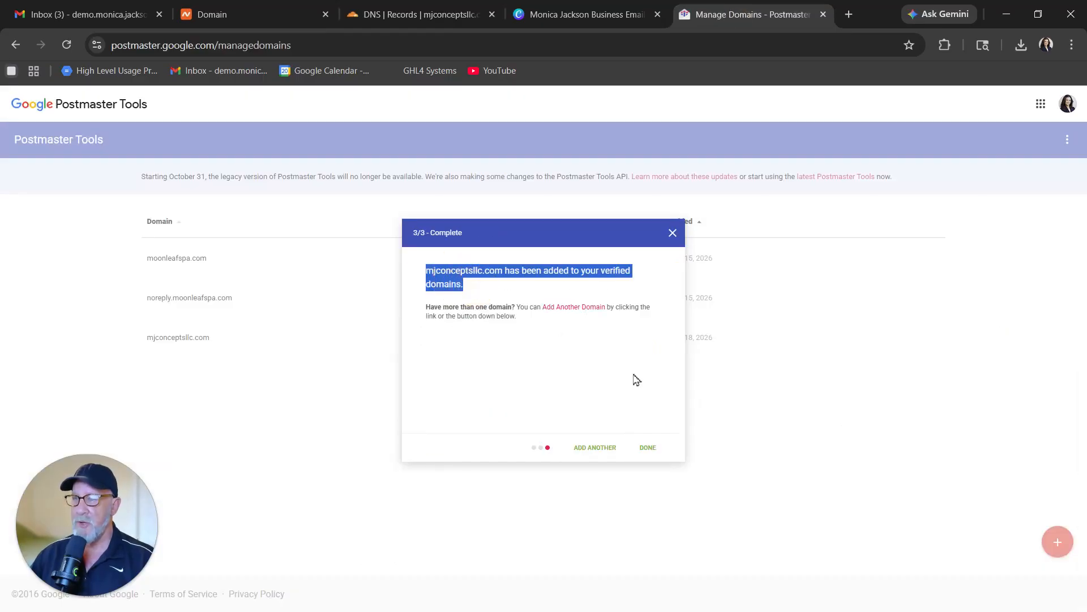
{"action": "left_click", "coordinate": [649, 449]}
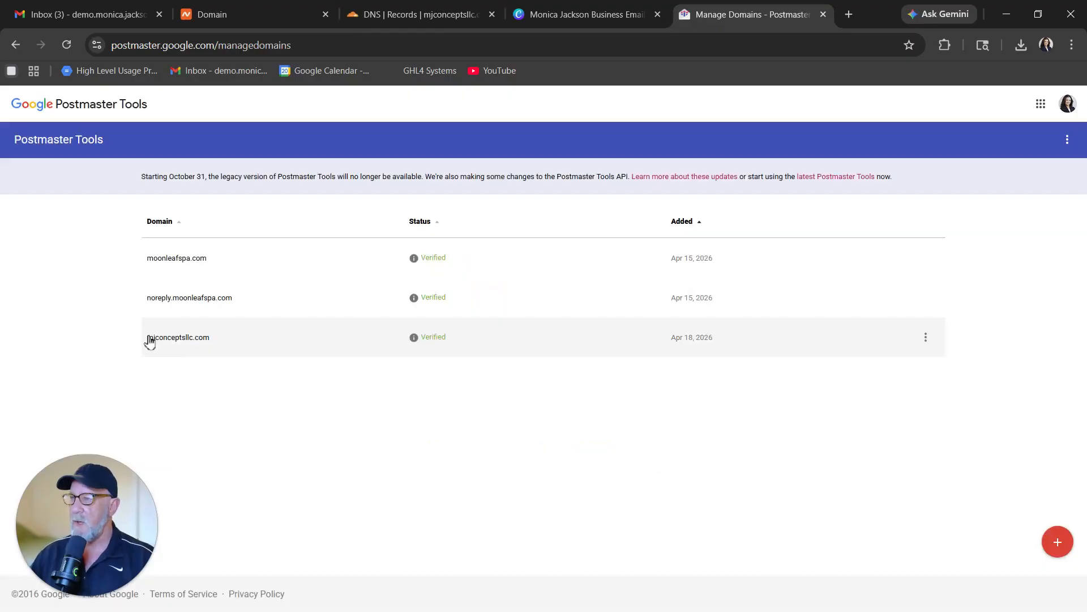
{"action": "left_click_drag", "start_coordinate": [144, 339], "coordinate": [743, 352]}
{"action": "key", "text": "ctrl+1"}
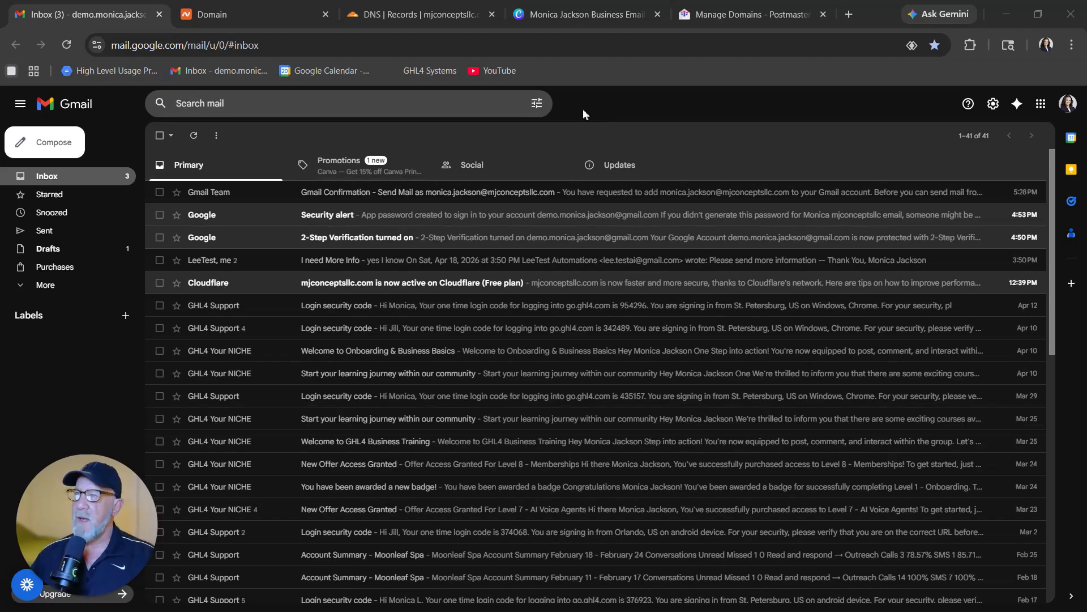
Insert include:_spf.google.com after v=spf1 in the SPF TXT record and save it.
{"action": "left_click", "coordinate": [422, 14]}
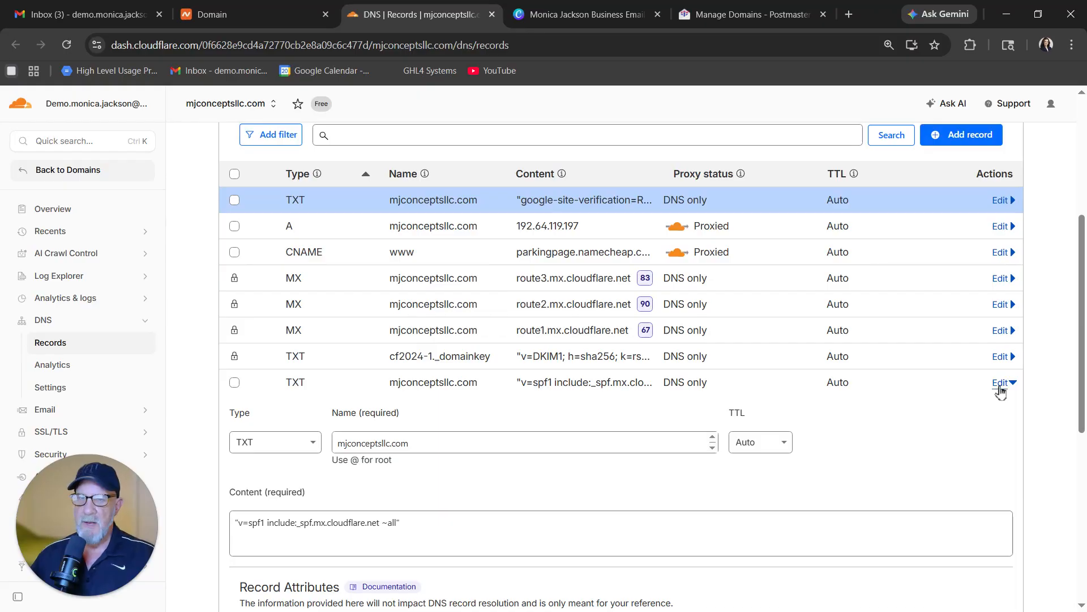
{"action": "scroll", "coordinate": [1000, 391], "scroll_direction": "down", "scroll_amount": 3}
{"action": "left_click", "coordinate": [289, 381]}
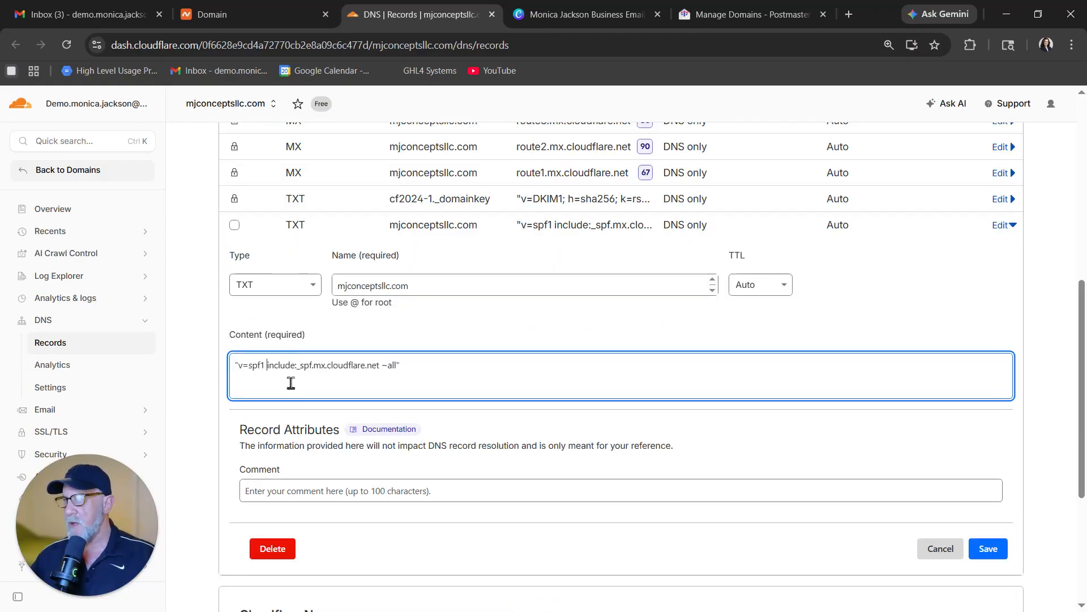
{"action": "key", "text": "ctrl+v"}
{"action": "left_click_drag", "start_coordinate": [267, 366], "coordinate": [359, 366]}
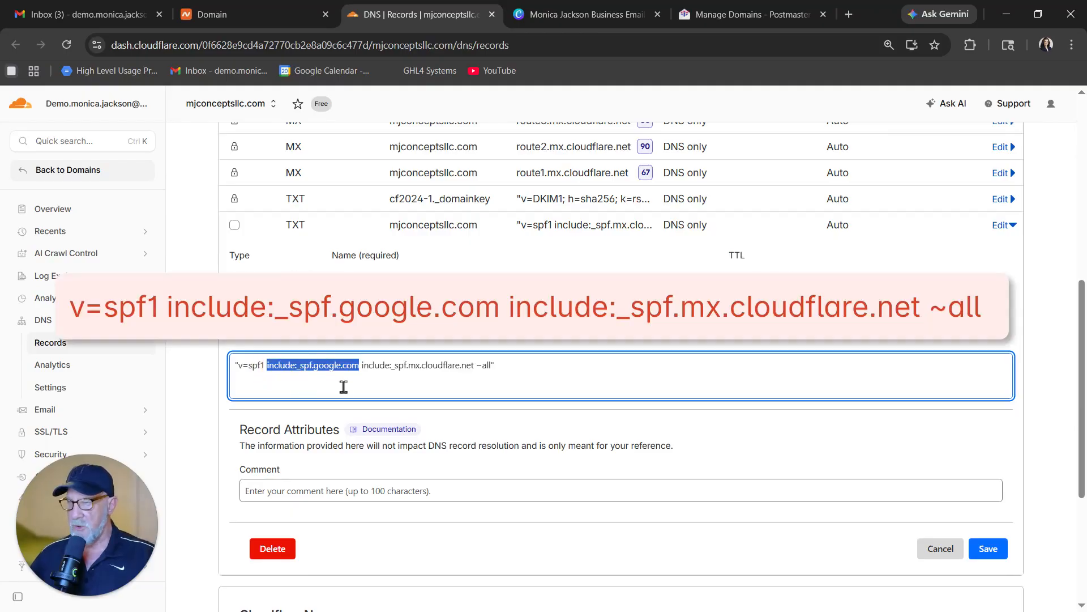
{"action": "key", "text": "ctrl+plus"}
{"action": "key", "text": "ctrl+plus"}
{"action": "key", "text": "ctrl+plus"}
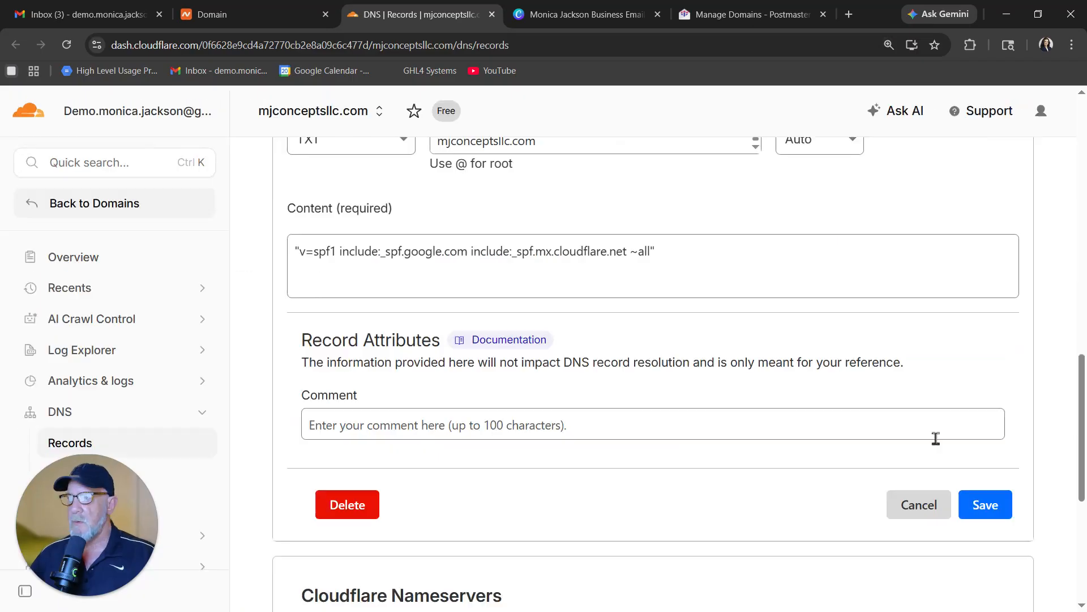
{"action": "left_click", "coordinate": [986, 506]}
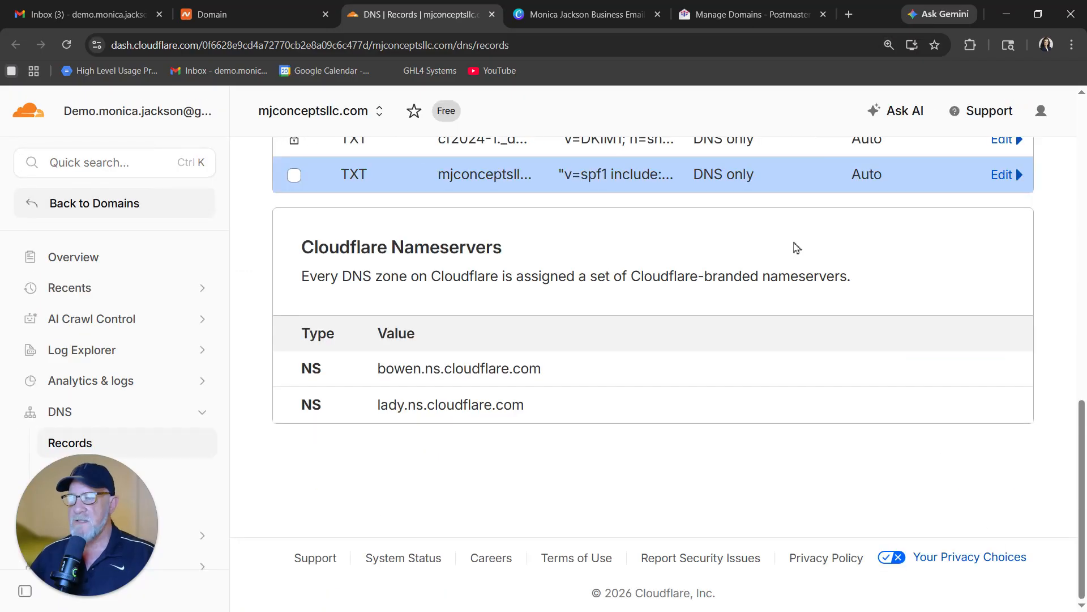